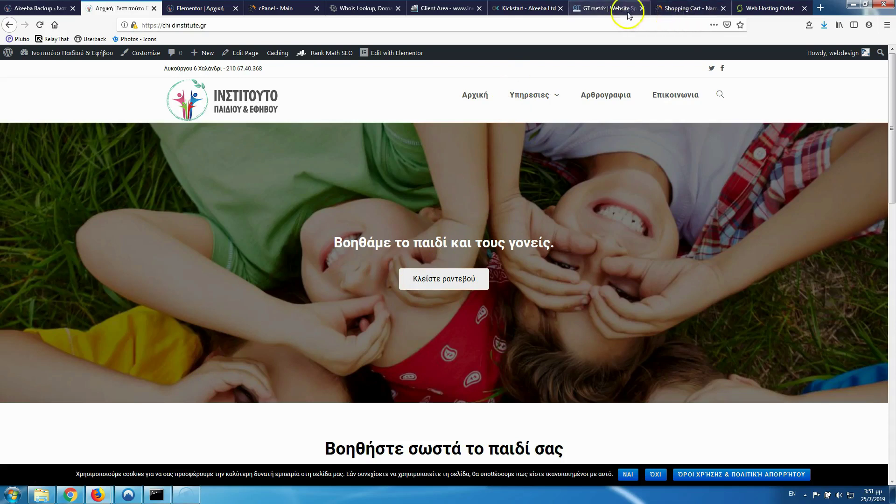
- Check the NameHero cart's triennial Starter Cloud total of $118.60, then bring up the SiteGround order
left_click(684, 8)
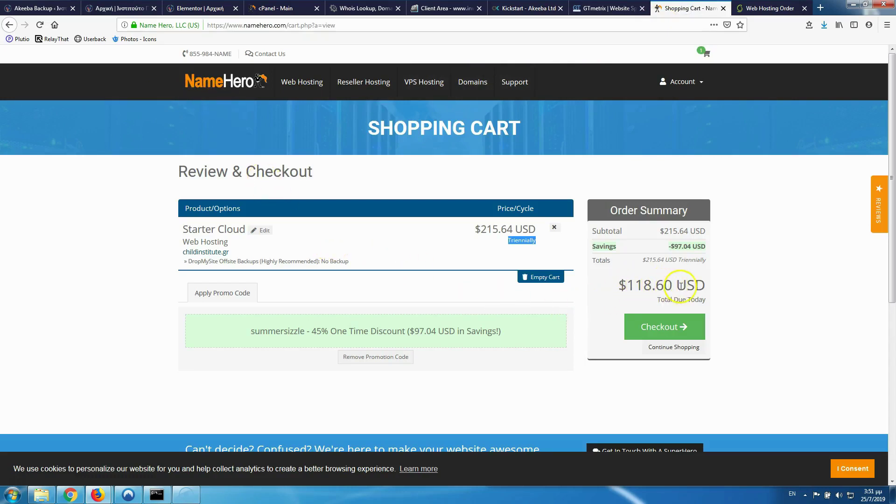
left_click(511, 254)
left_click_drag(512, 255, 542, 251)
left_click(542, 250)
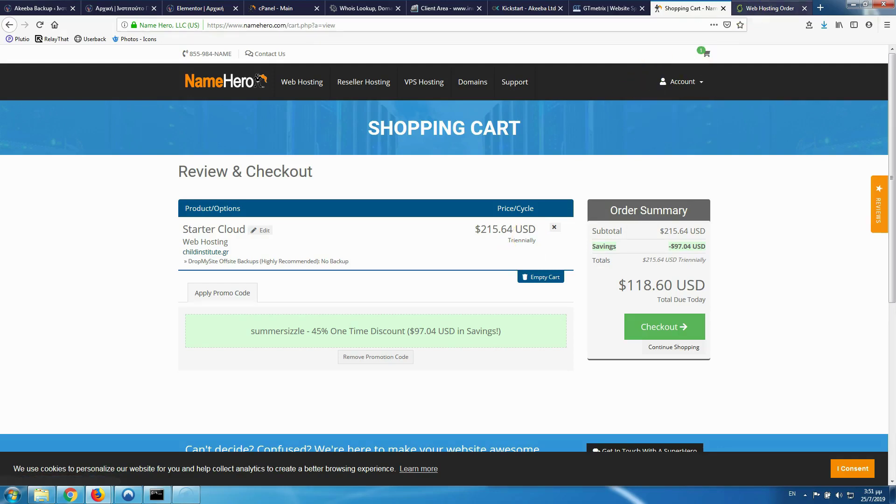
left_click(770, 8)
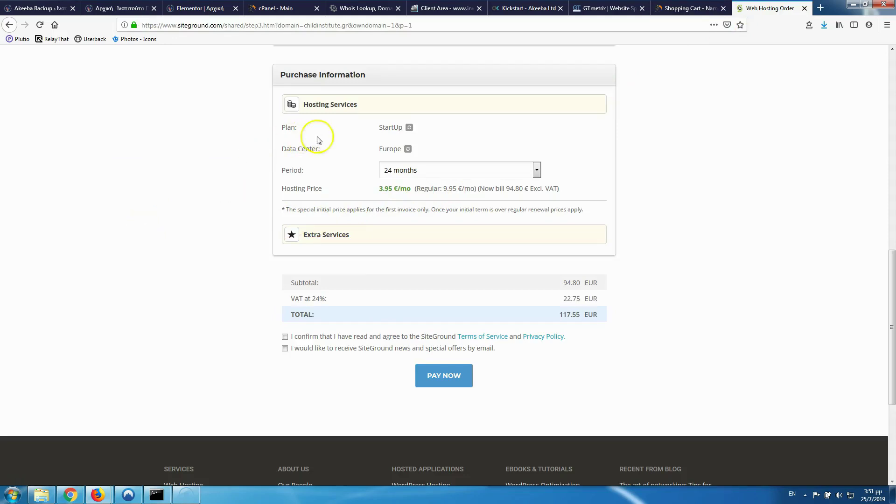
left_click(557, 318)
left_click_drag(556, 318, 579, 315)
left_click(581, 315)
left_click(587, 317)
left_click(601, 315)
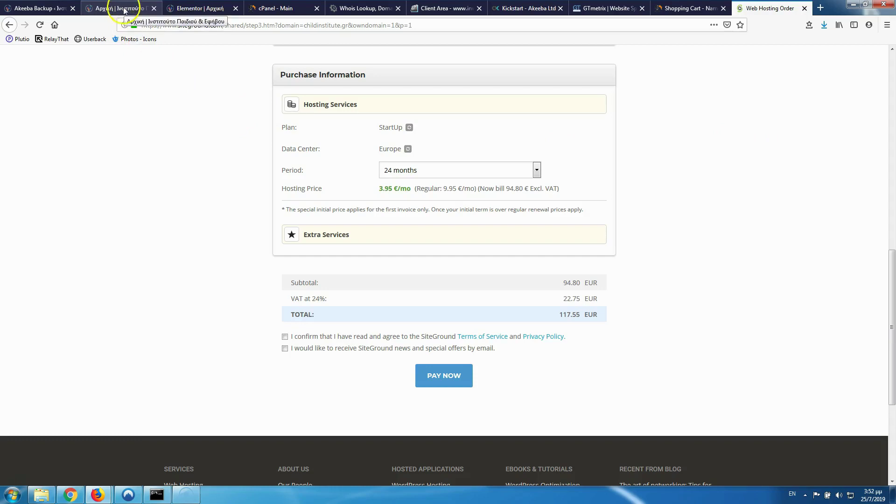
left_click(287, 10)
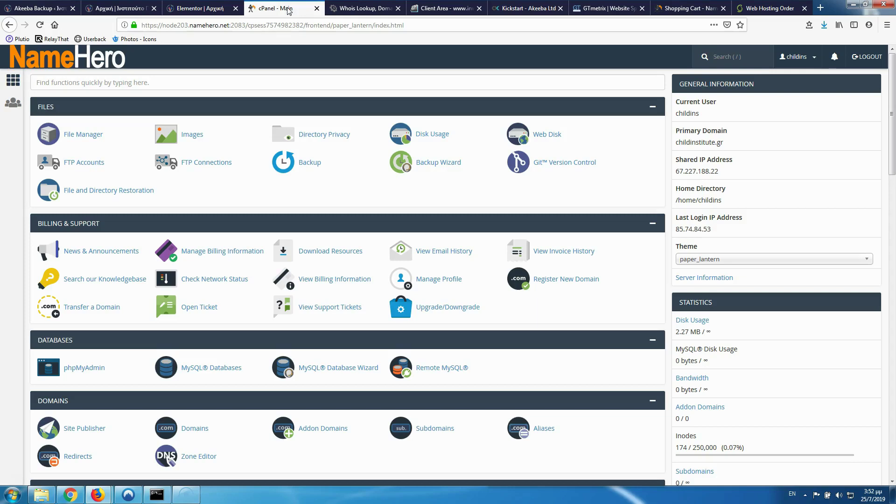
- Enable Compress All Content in Optimize Website, save it, and return to the cPanel home page
scroll(256, 240, "down", 4)
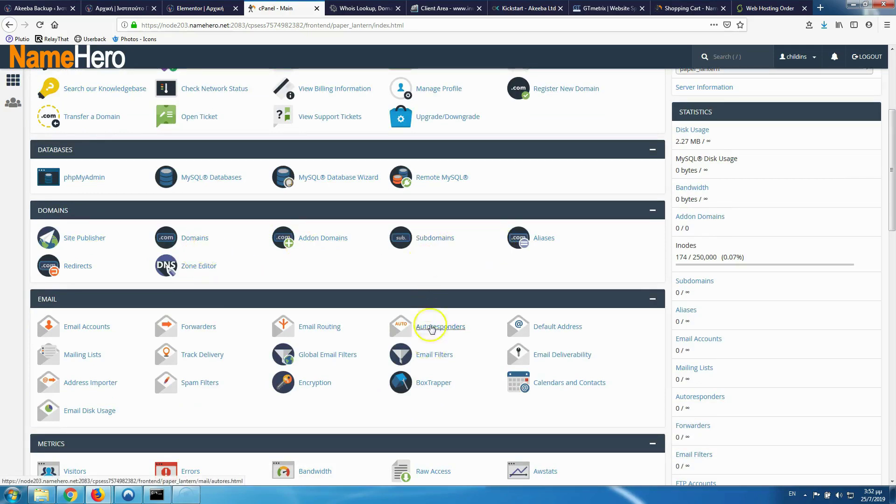
scroll(410, 287, "down", 5)
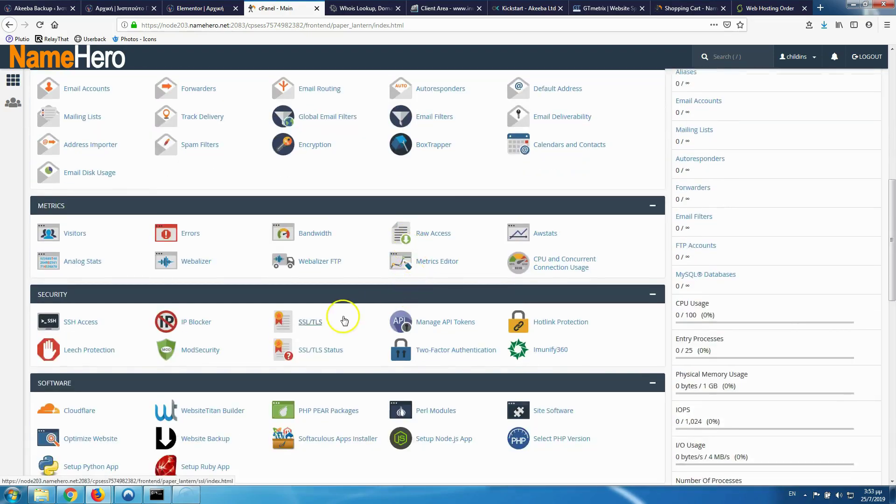
scroll(322, 308, "down", 2)
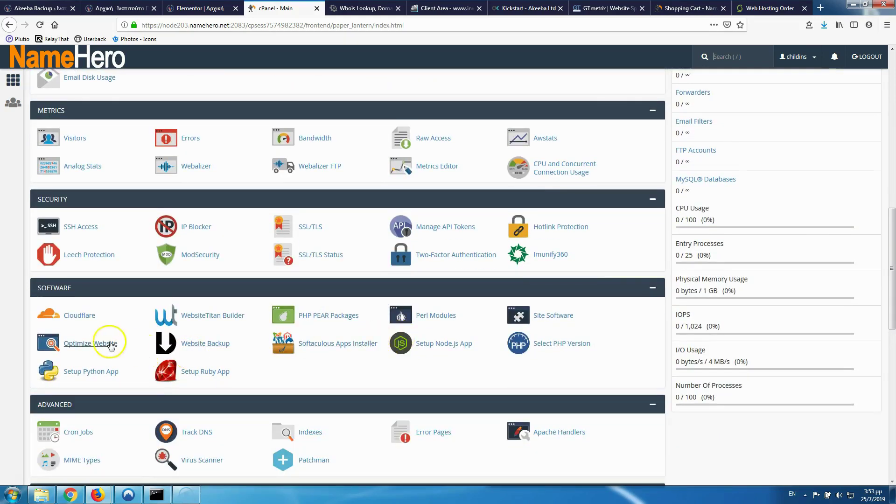
left_click(111, 345)
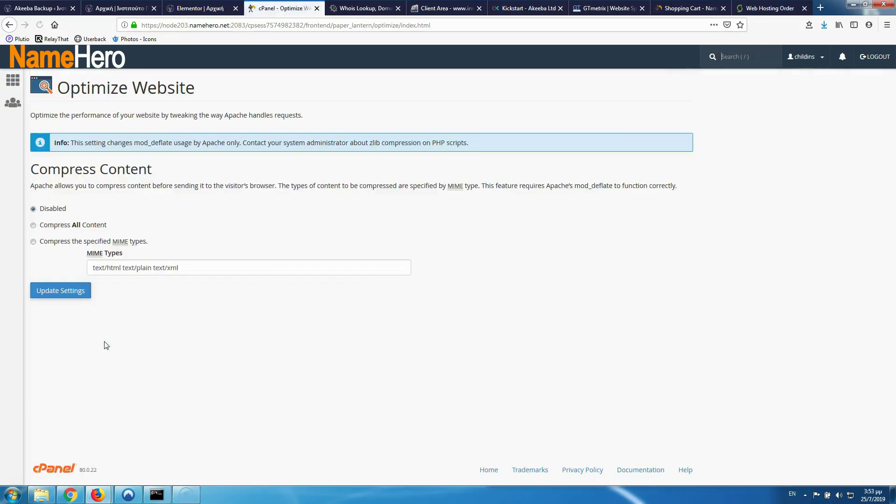
left_click(33, 226)
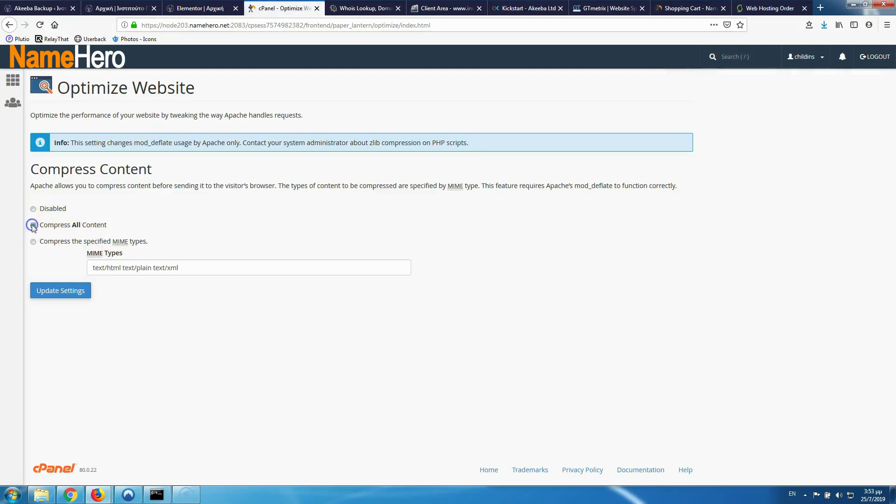
left_click(72, 292)
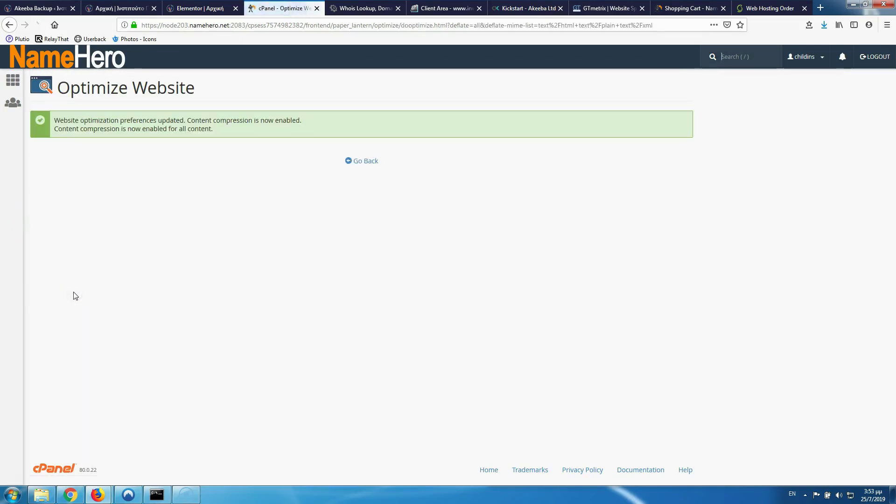
left_click(363, 163)
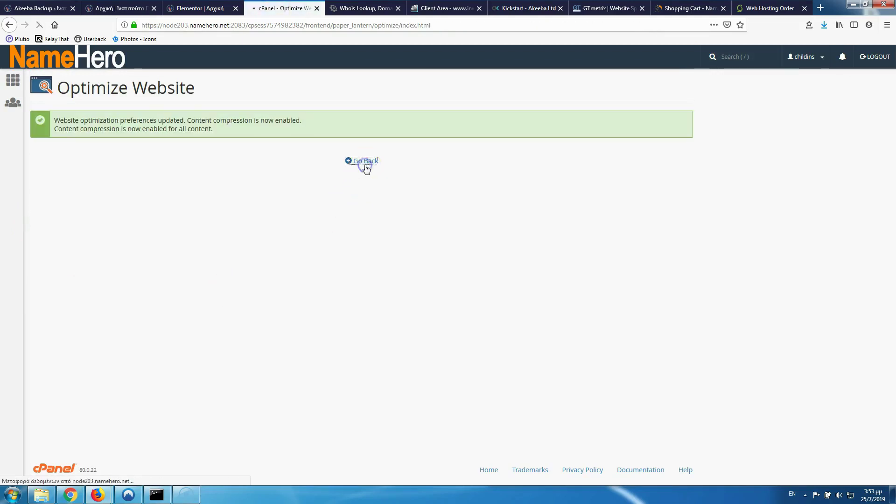
left_click(21, 92)
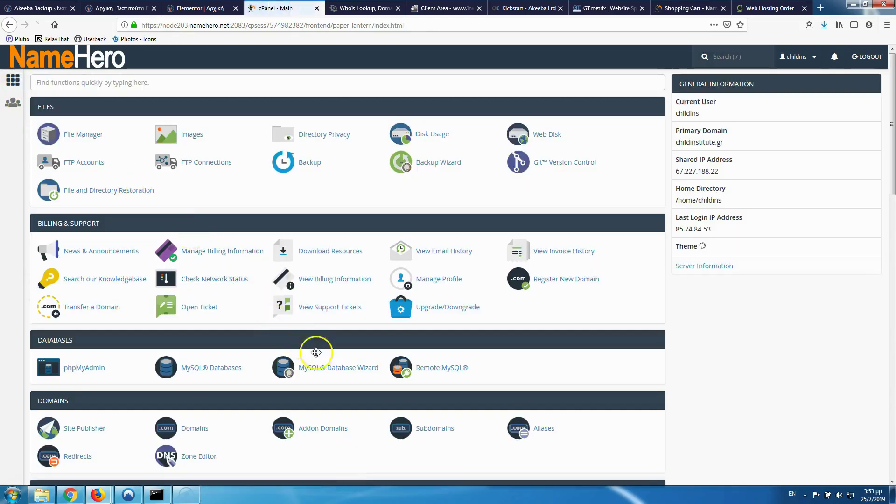
scroll(323, 357, "down", 2)
scroll(301, 336, "down", 4)
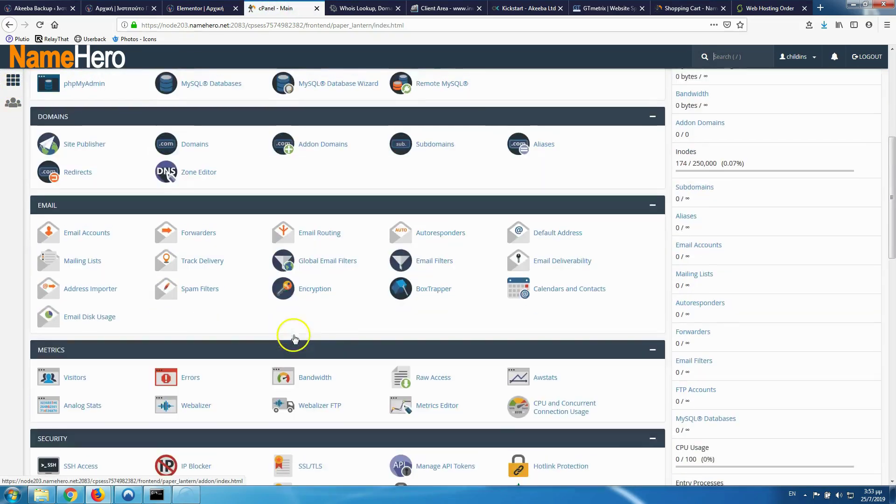
scroll(334, 335, "down", 3)
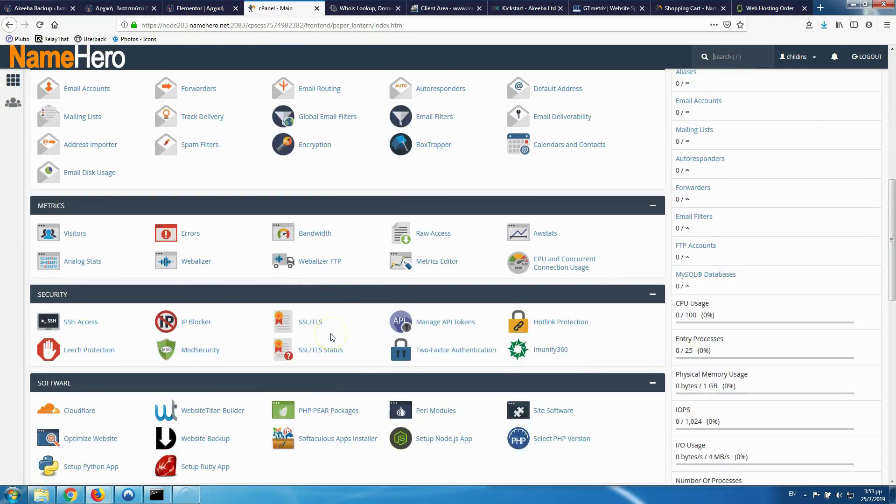
scroll(333, 337, "down", 1)
left_click(548, 393)
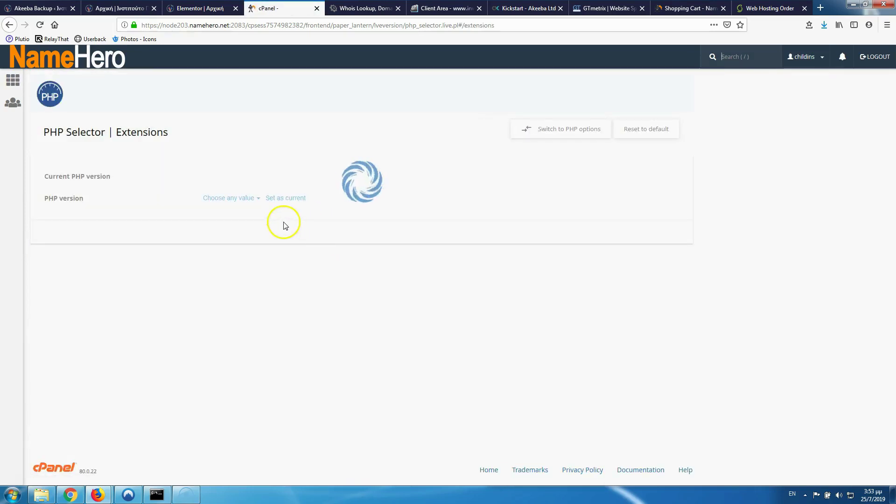
left_click(217, 199)
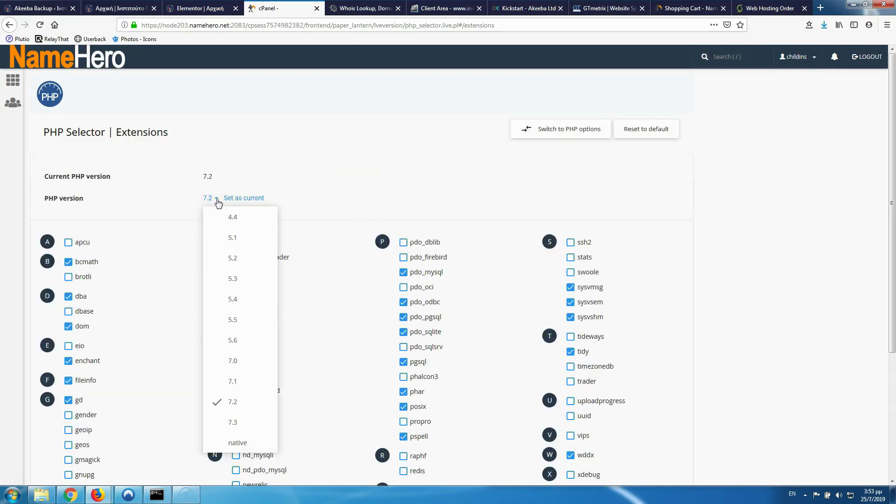
left_click(239, 410)
left_click(569, 125)
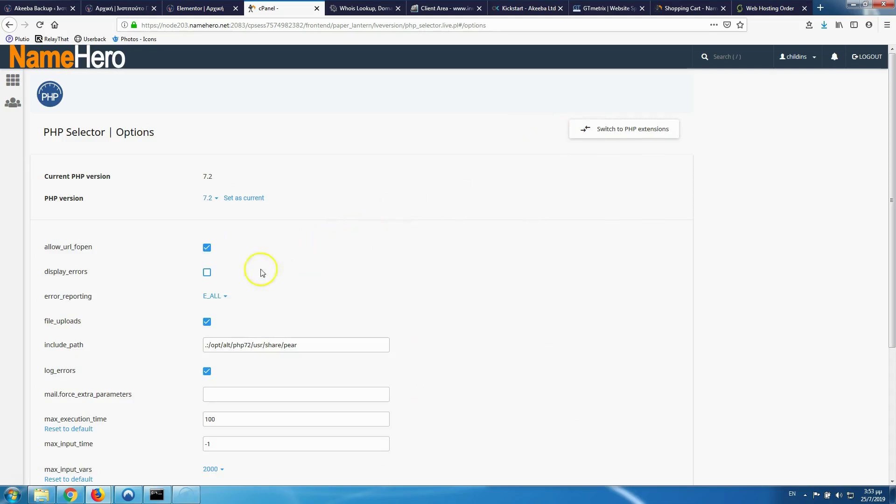
left_click_drag(232, 420, 127, 416)
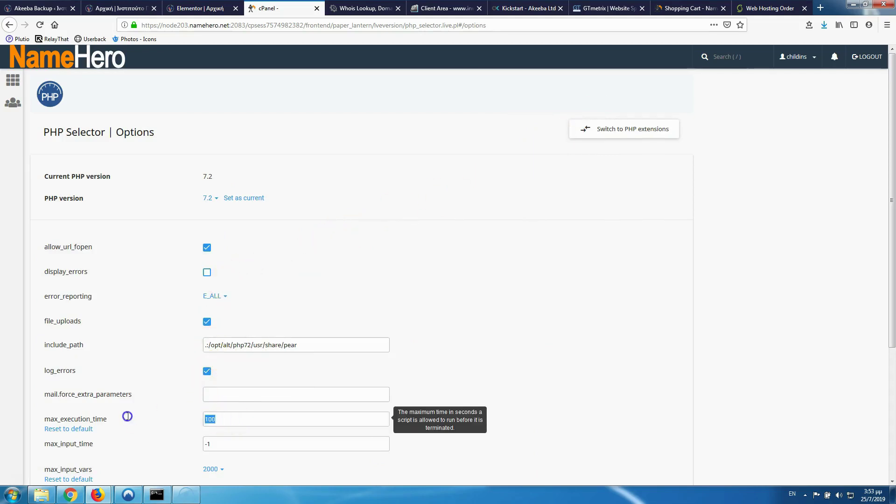
scroll(142, 407, "down", 3)
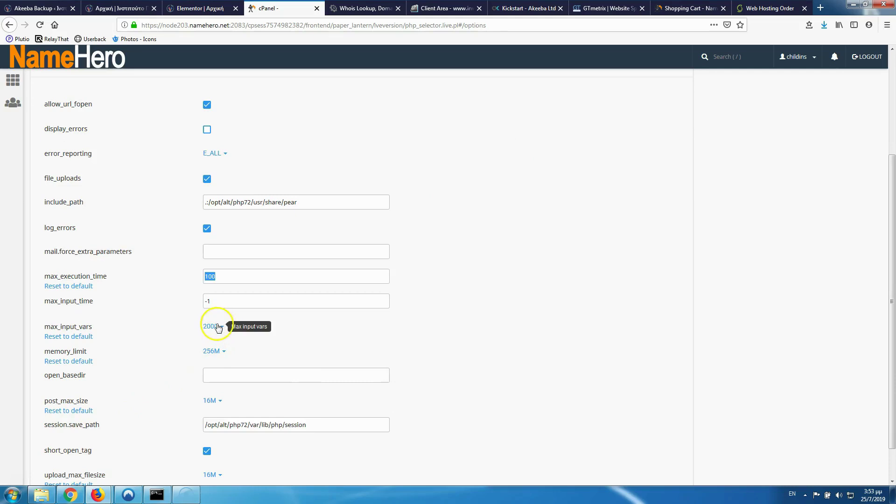
mouse_move(216, 351)
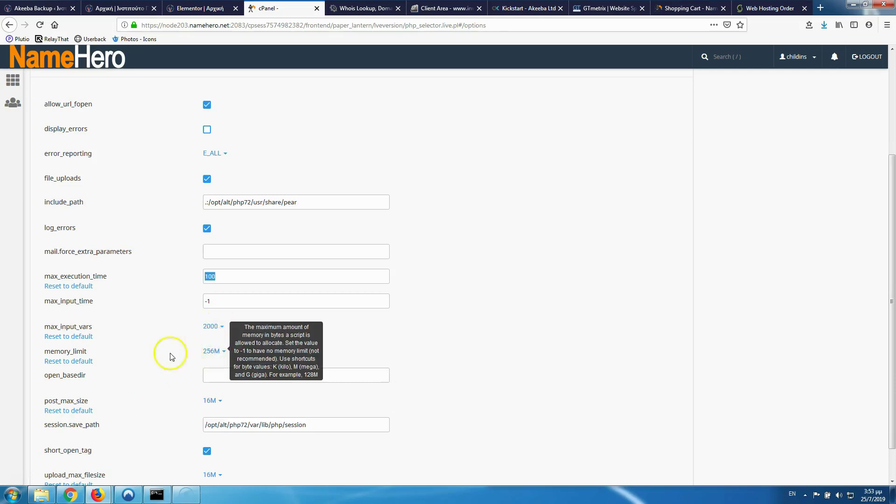
left_click(219, 353)
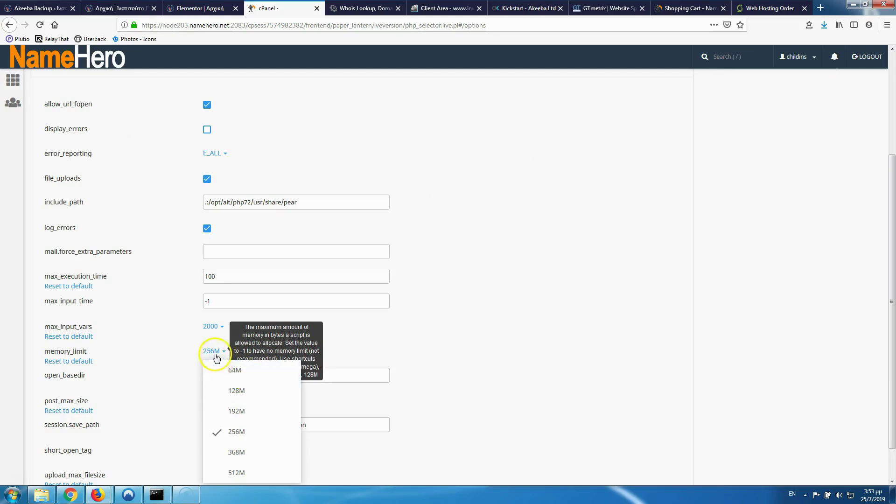
left_click(402, 351)
scroll(280, 336, "down", 2)
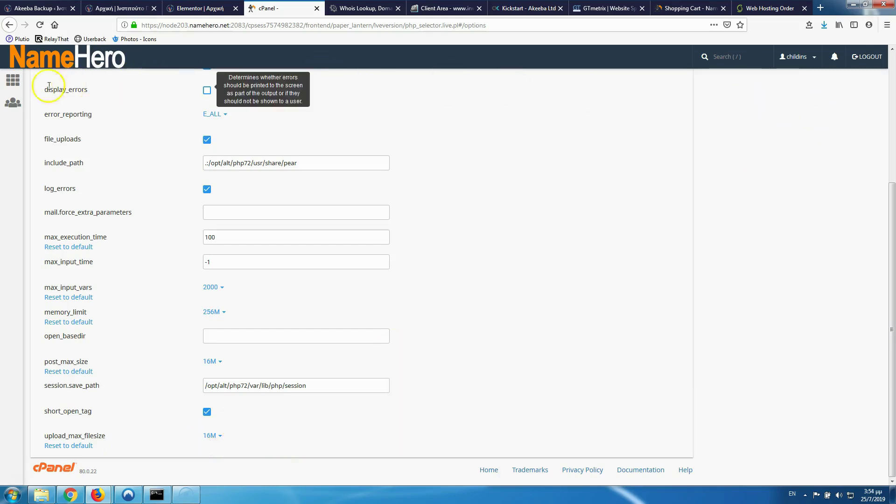
left_click(12, 80)
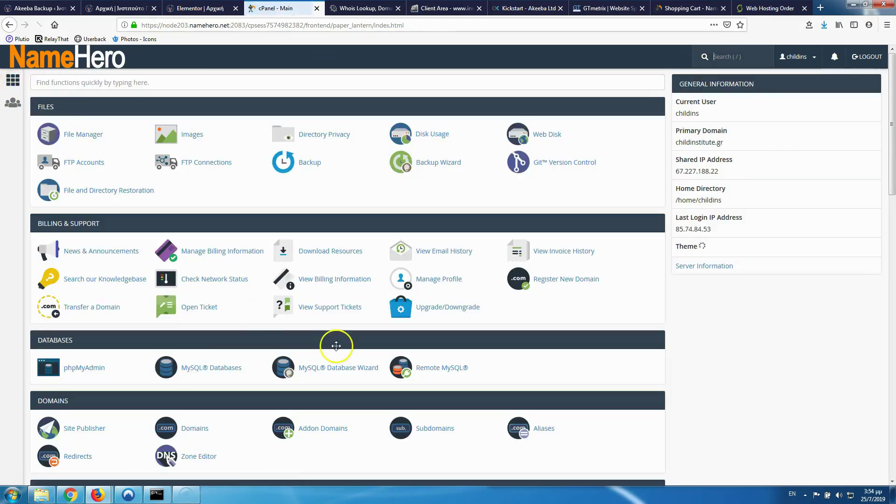
- Open File Manager and browse into the empty public_html folder
left_click(93, 137)
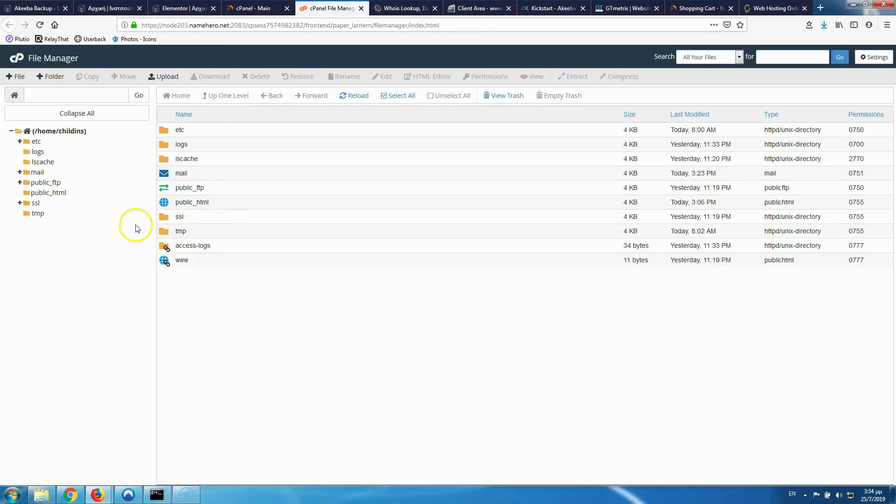
left_click(46, 193)
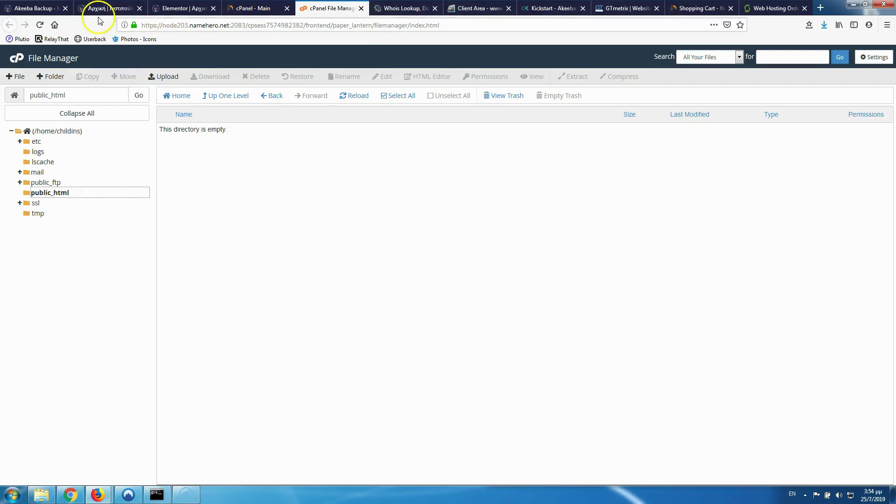
- Navigate from the Akeeba home page to the Akeeba Kickstart product page
left_click(550, 10)
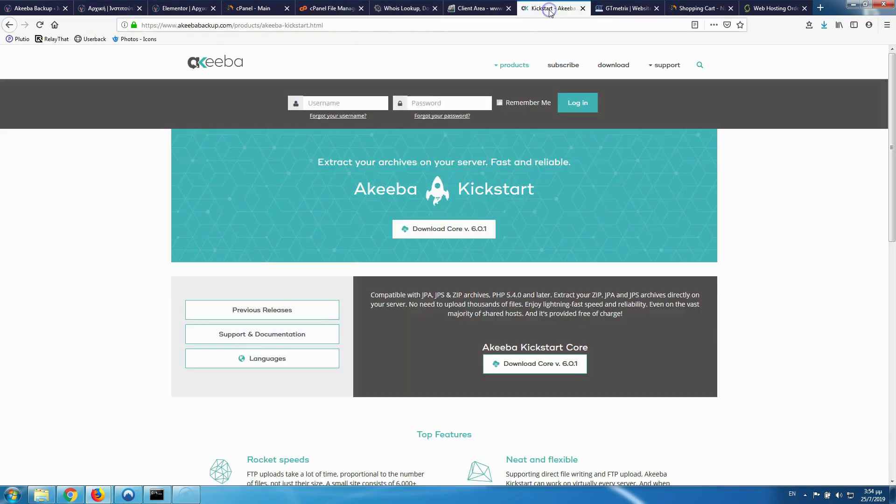
left_click(200, 65)
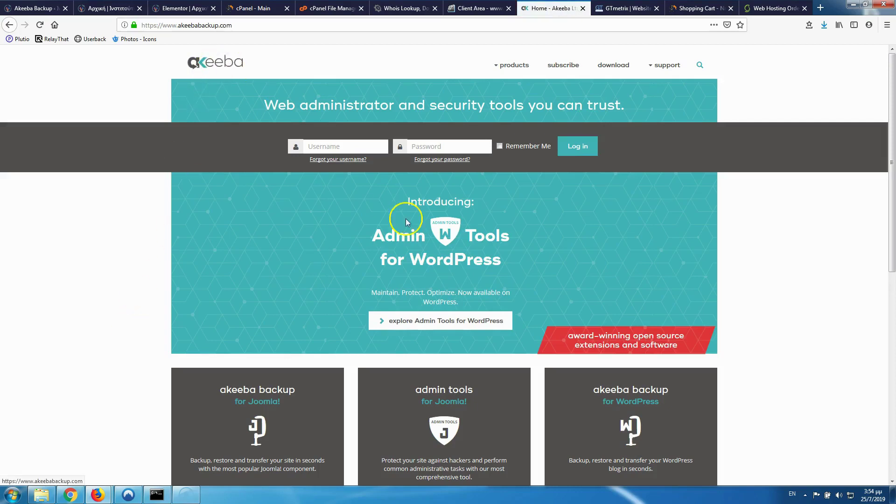
scroll(504, 319, "down", 1)
scroll(503, 320, "down", 3)
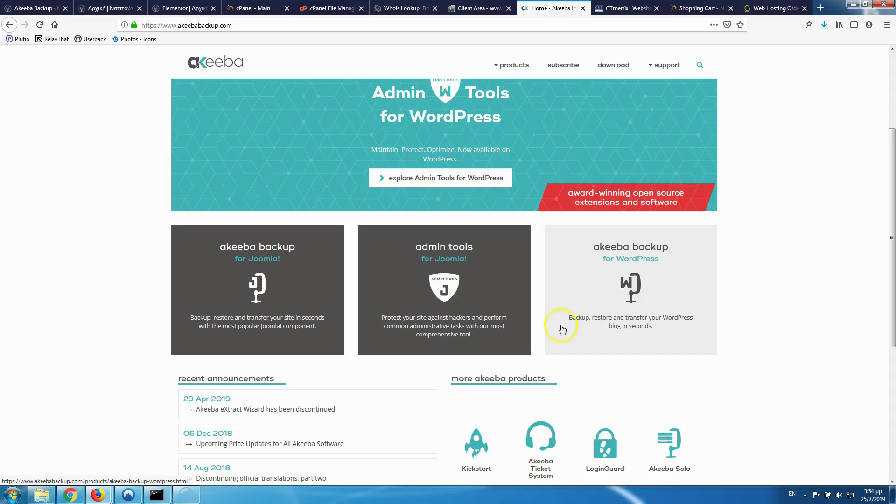
left_click(472, 450)
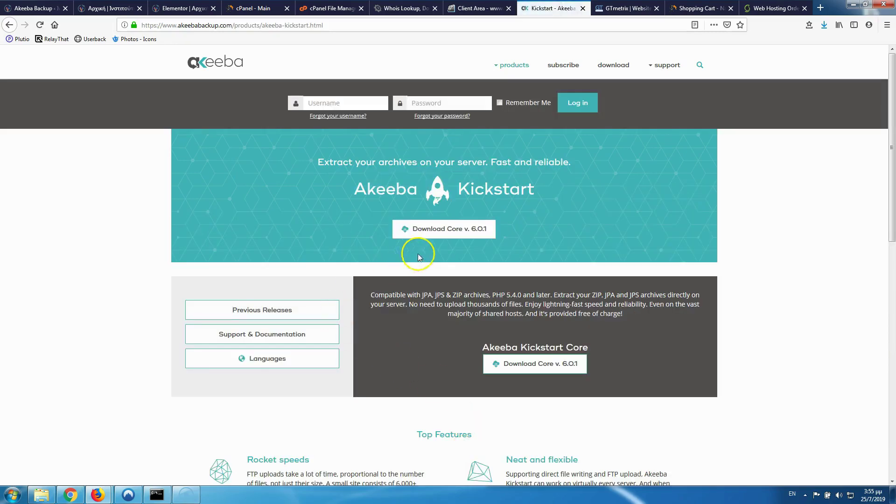
- Download Kickstart Core 6.0.1, keep the existing local copy, and cancel the duplicate save
left_click(436, 229)
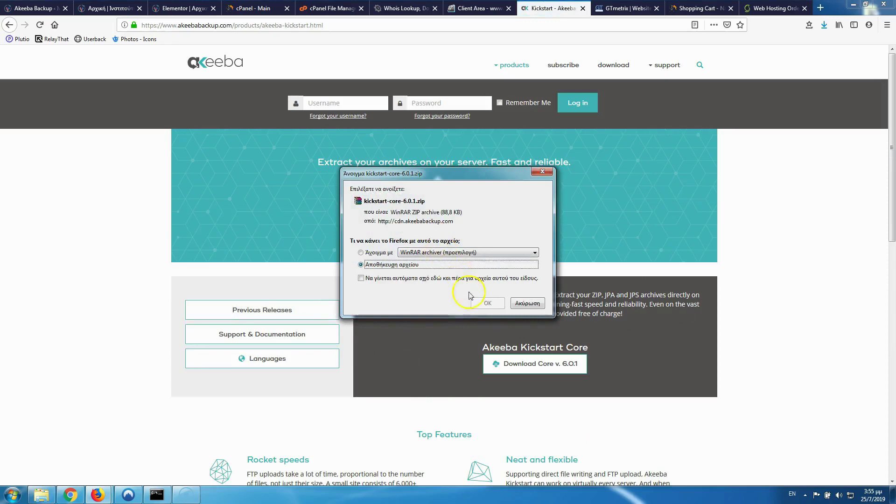
left_click(486, 302)
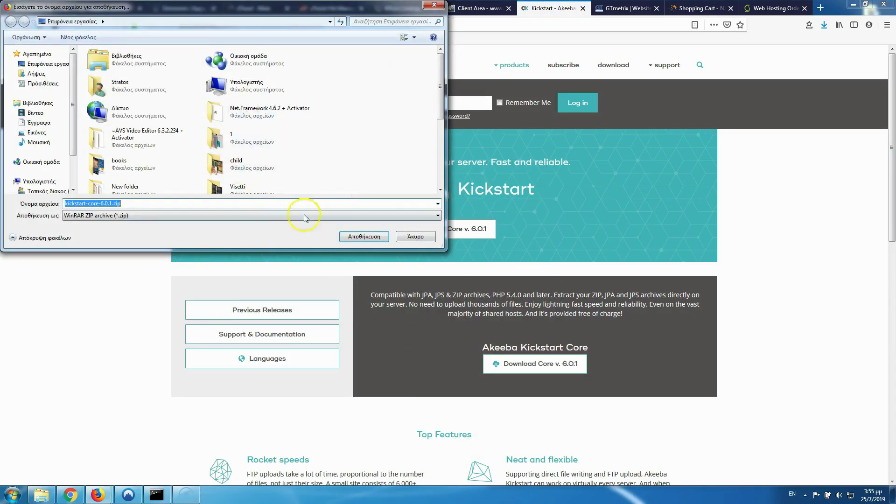
left_click(364, 236)
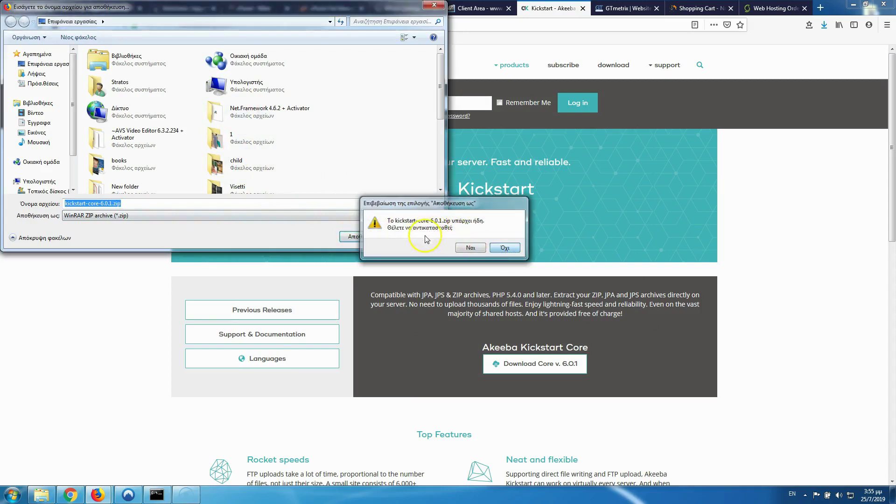
key("Return")
left_click(417, 237)
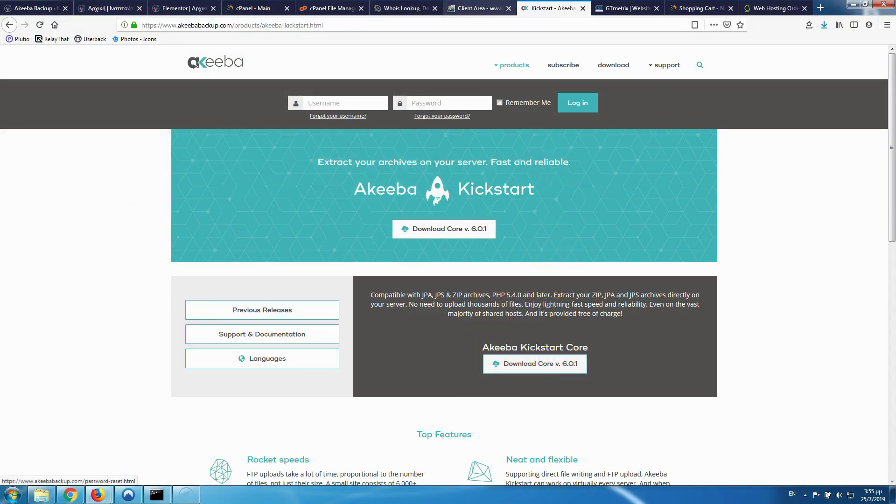
- Upload kickstart-core-6.0.1.zip to public_html through File Manager's upload page
left_click(455, 10)
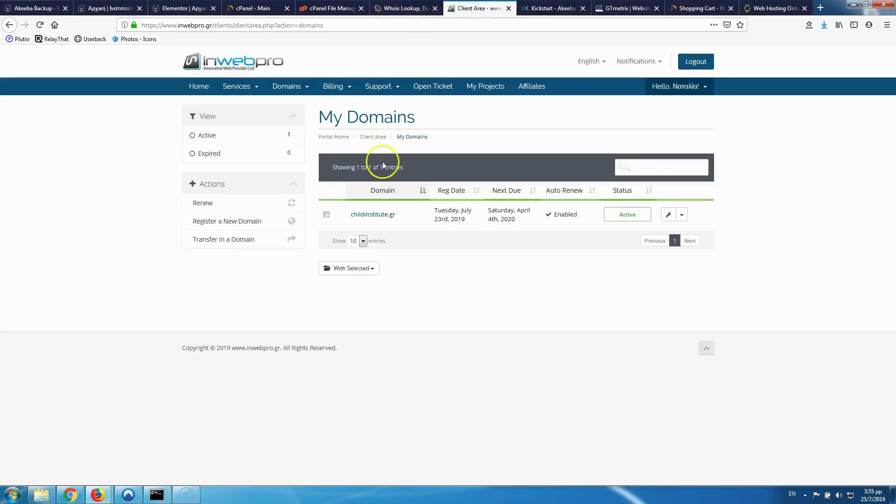
left_click(329, 8)
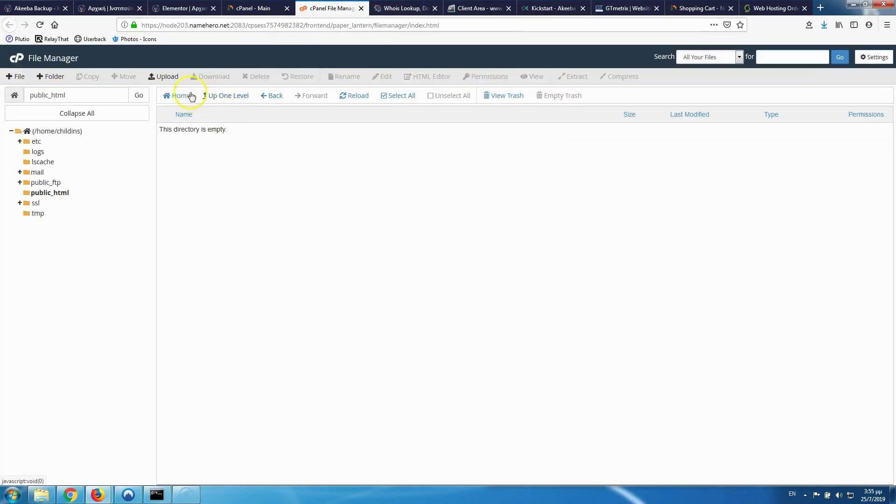
left_click(161, 77)
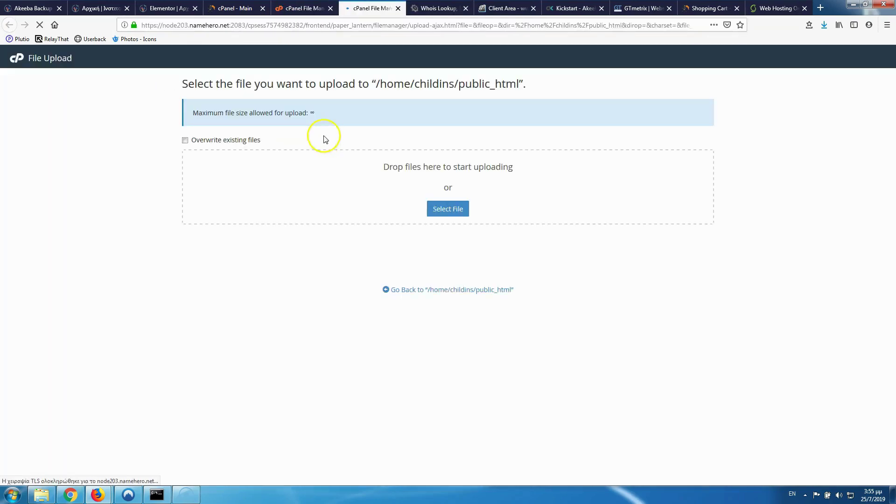
left_click(439, 212)
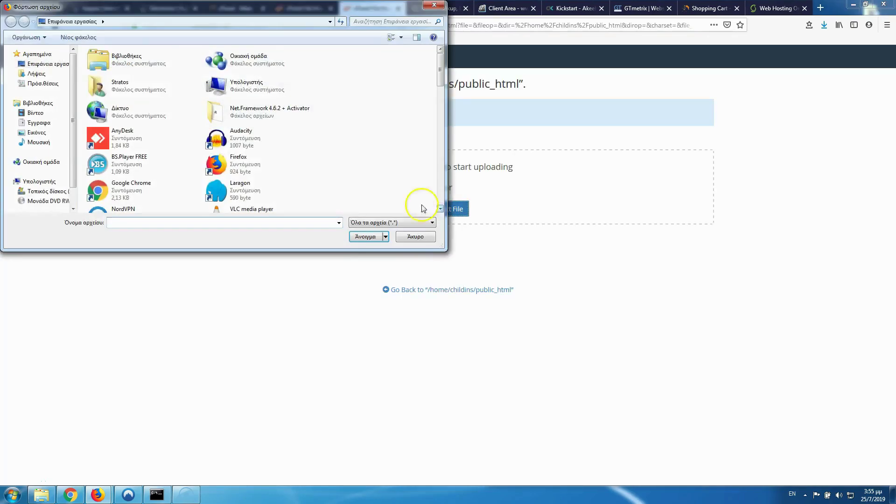
left_click(254, 136)
scroll(254, 135, "down", 6)
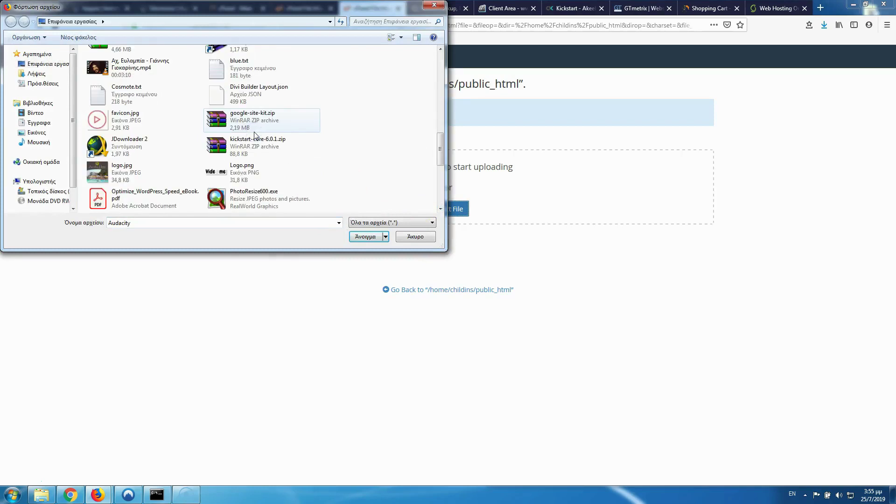
left_click(254, 148)
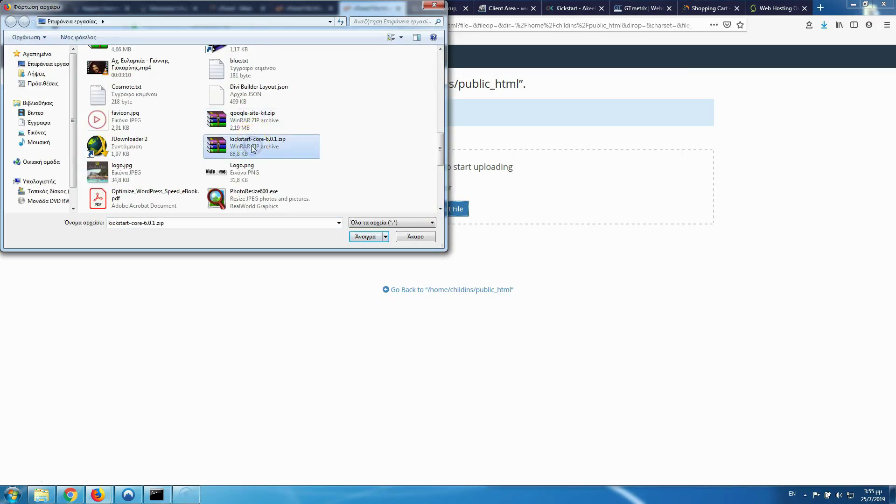
left_click(366, 236)
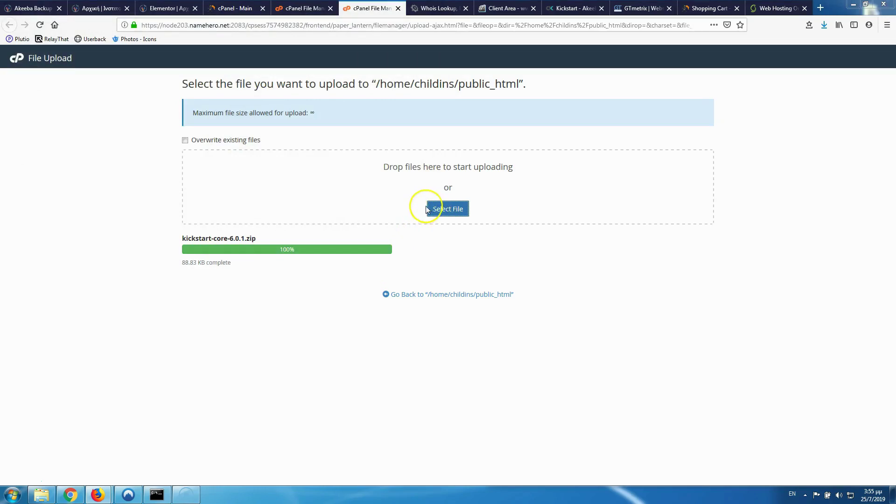
- Begin choosing a second upload file from the Documents (Έγγραφα) library
left_click(447, 209)
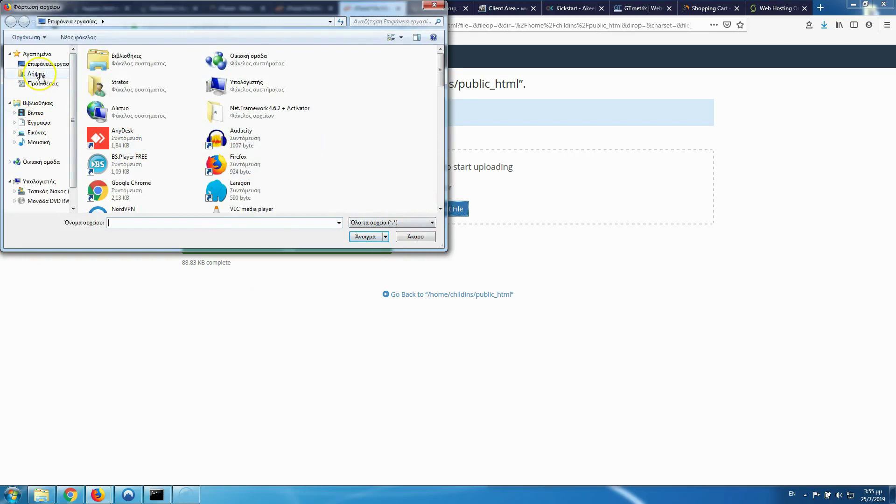
left_click(38, 122)
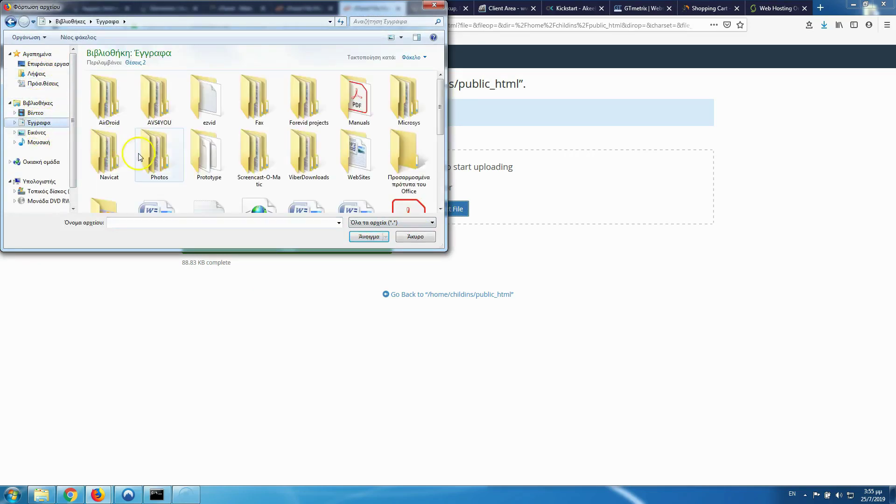
left_click(260, 161)
scroll(261, 164, "down", 1)
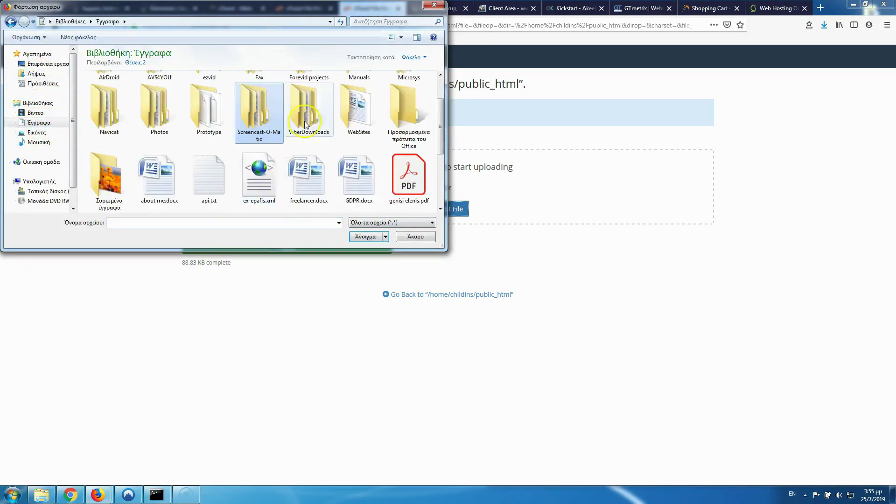
- Upload the 25-7.jpa backup from WebSites > child, then view the live childinstitute.gr homepage
left_click(200, 123)
double_click(358, 107)
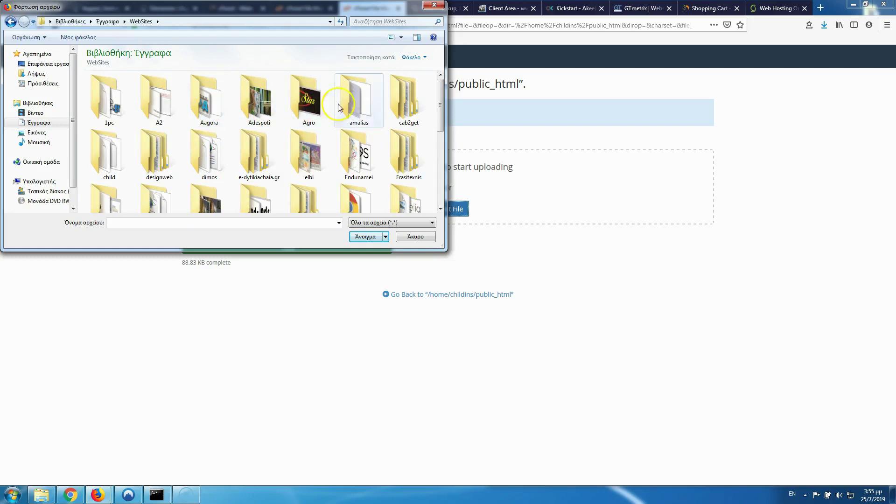
double_click(93, 163)
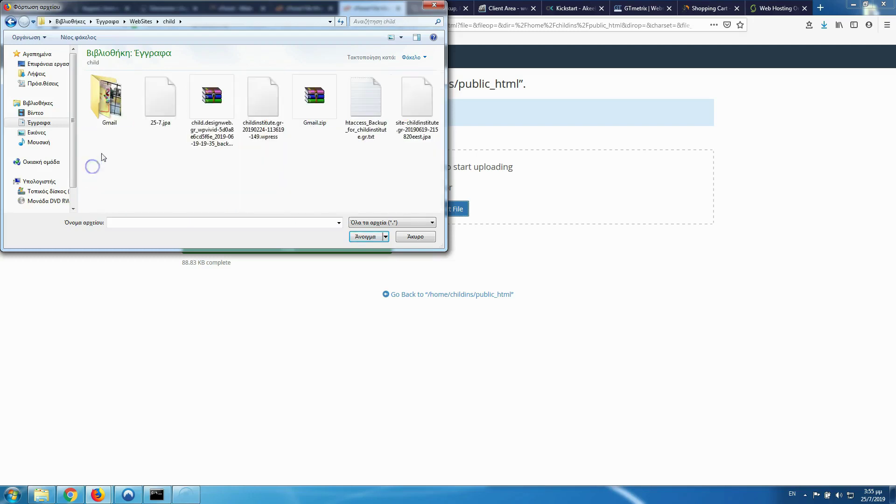
left_click(232, 108)
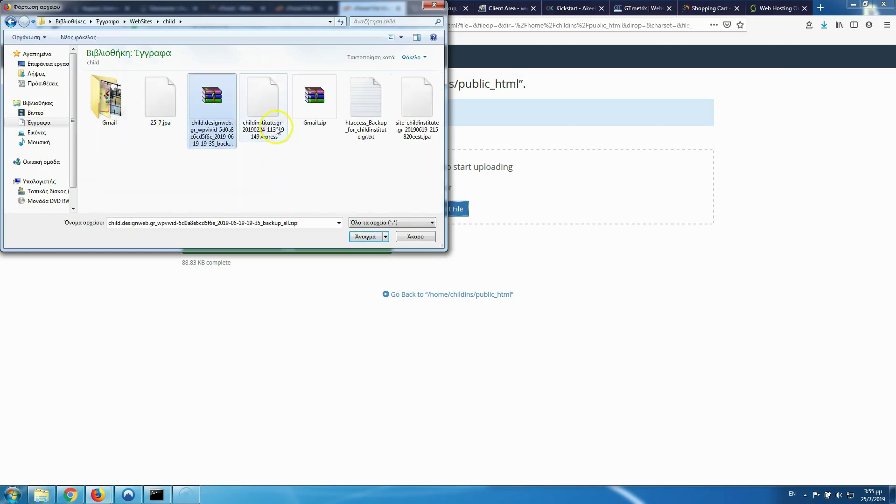
left_click(170, 95)
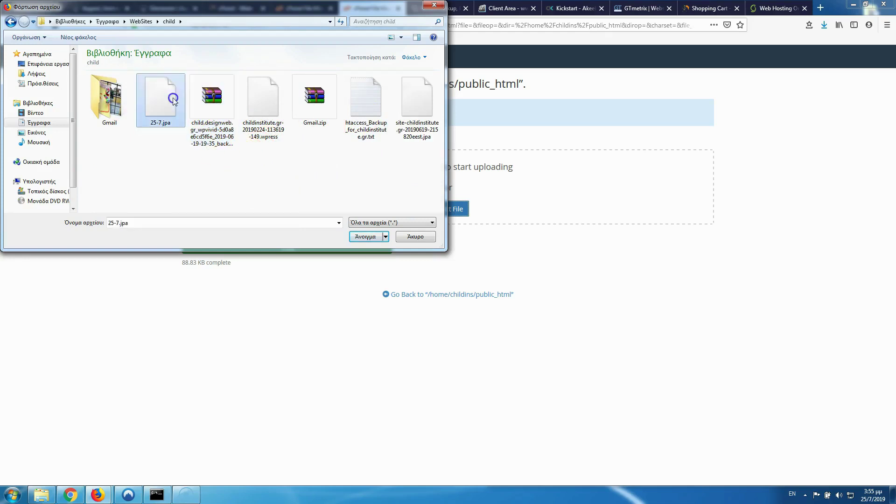
left_click(366, 237)
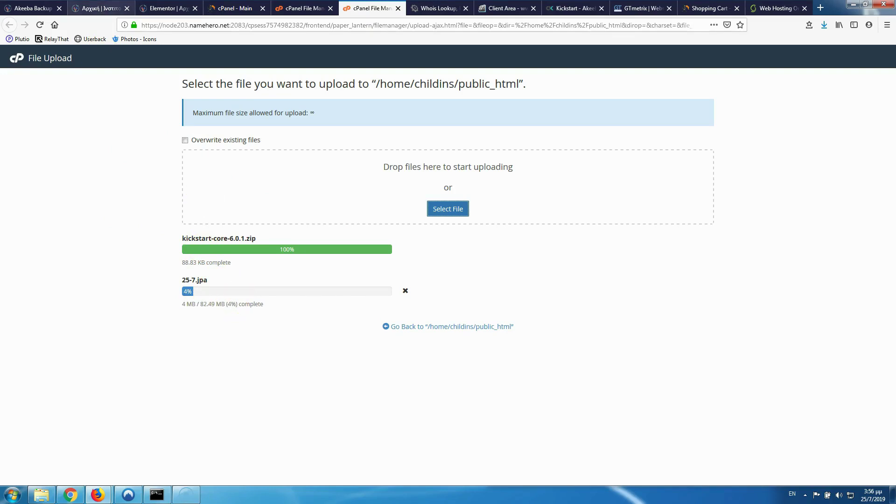
left_click(101, 8)
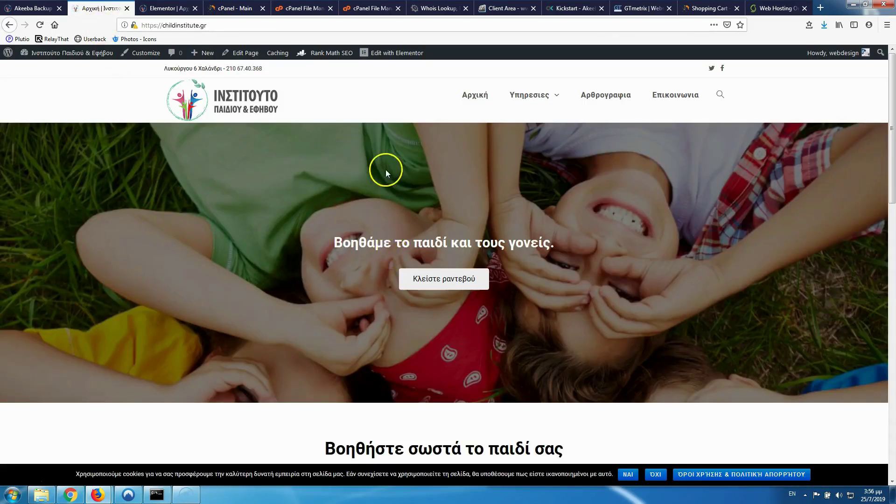
- Copy childinstitute.gr from the address bar and run a DomainTools Whois lookup on it, passing the captcha
left_click(451, 8)
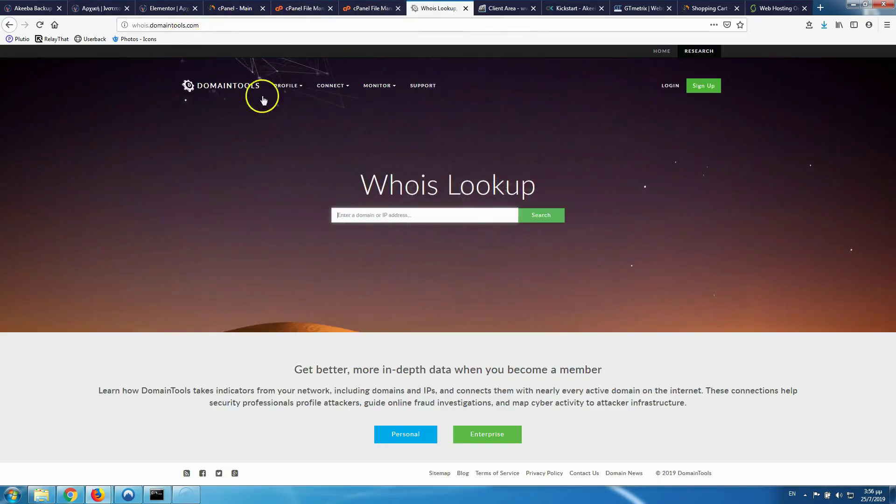
left_click(106, 10)
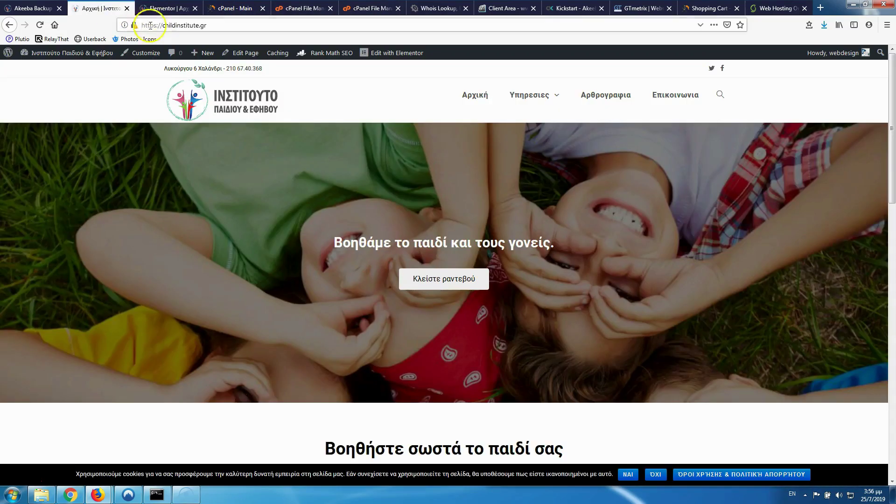
left_click_drag(206, 25, 168, 24)
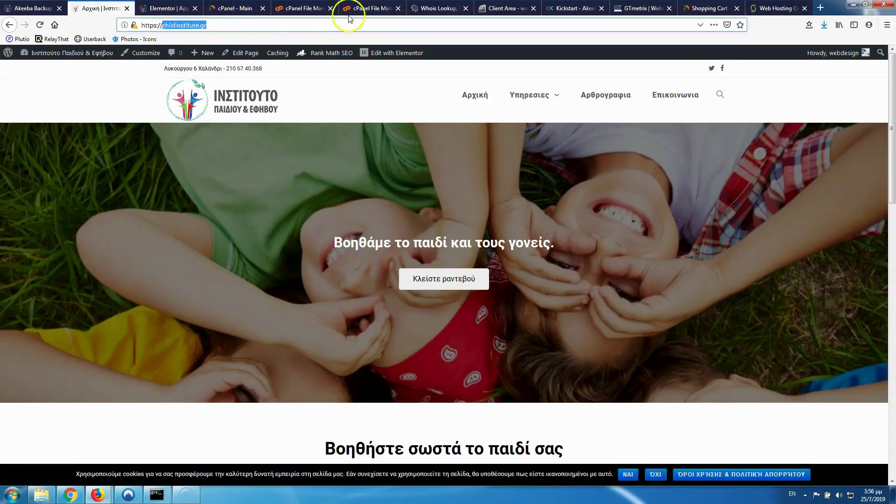
left_click(434, 8)
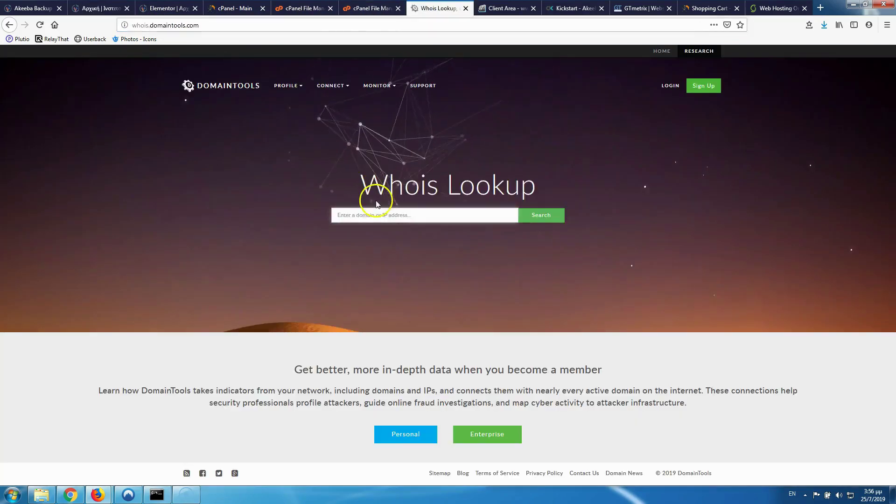
type("childinstitute.gr")
left_click(536, 219)
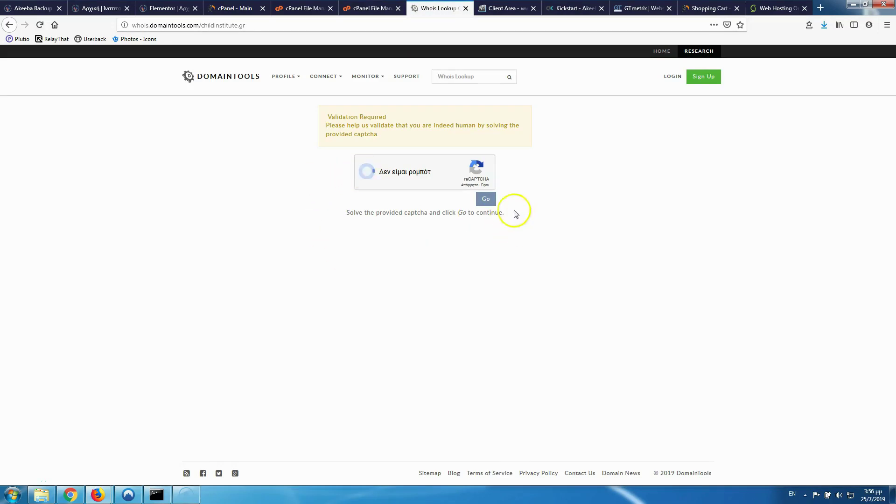
left_click(487, 200)
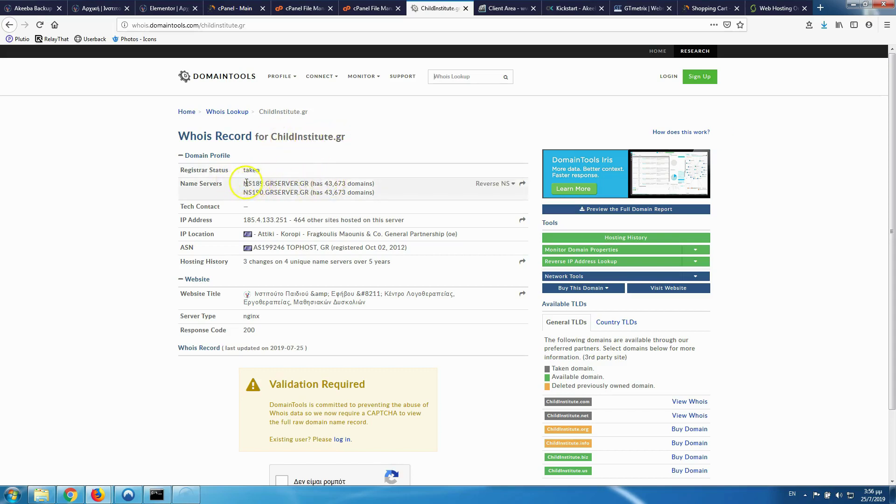
left_click_drag(277, 187, 311, 192)
left_click(294, 190)
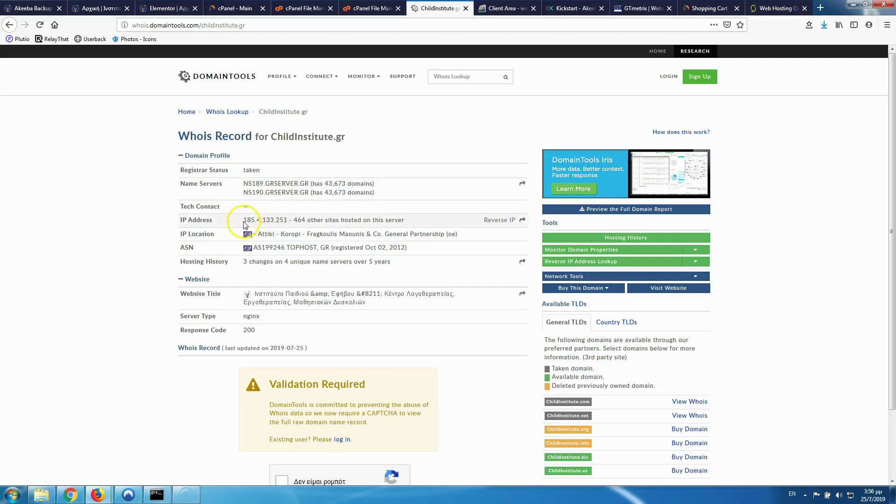
left_click_drag(289, 219, 291, 220)
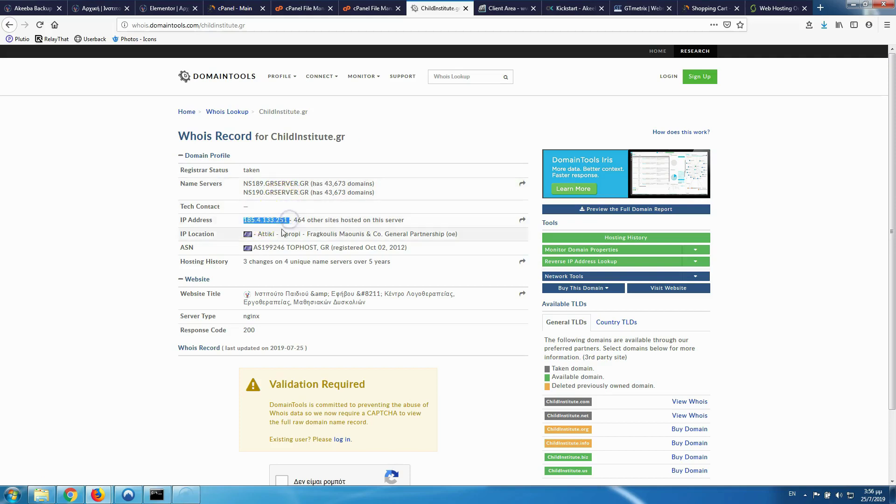
left_click(281, 220)
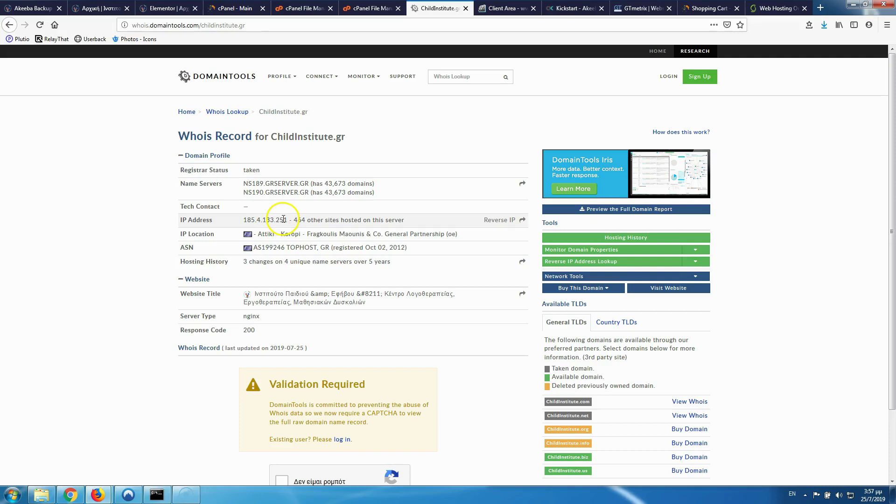
left_click(243, 220)
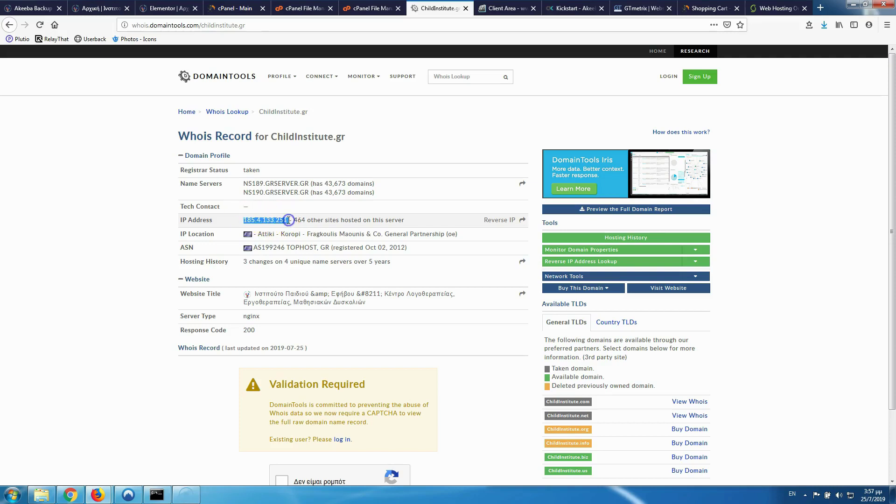
left_click(277, 220)
left_click(243, 220)
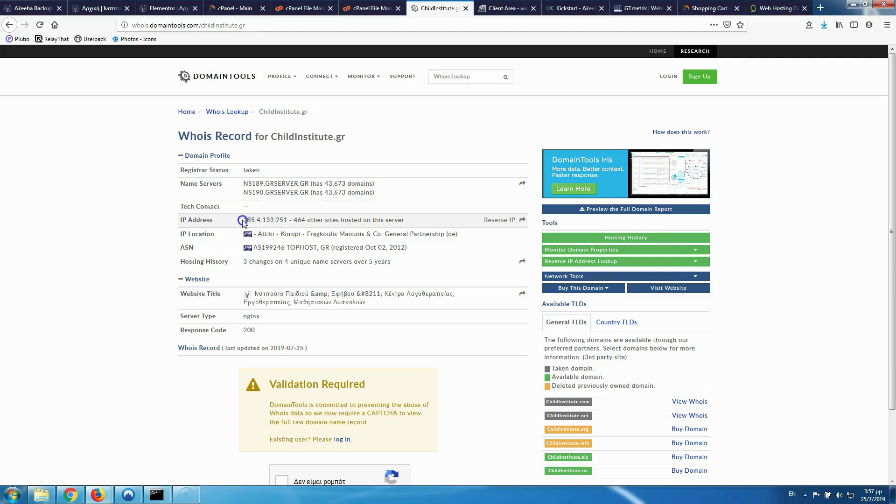
left_click(270, 222)
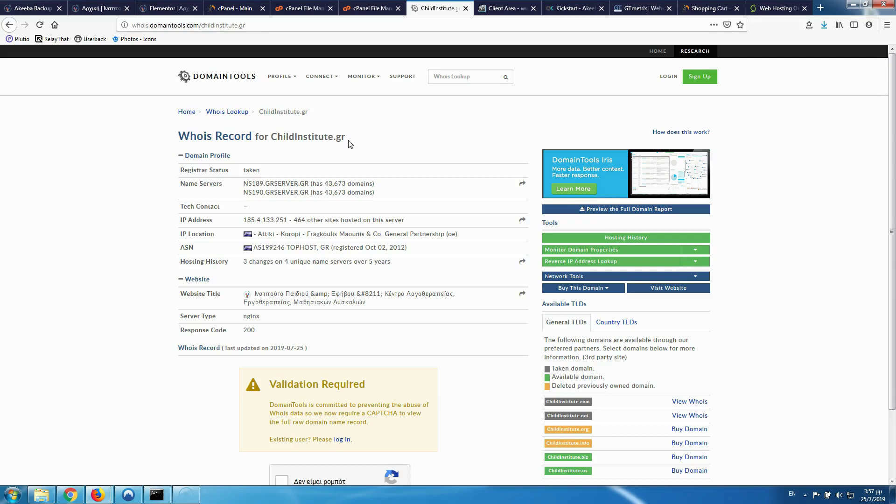
- Check the backup upload progress, the childinstitute.gr whois record and the client area domain
left_click(299, 8)
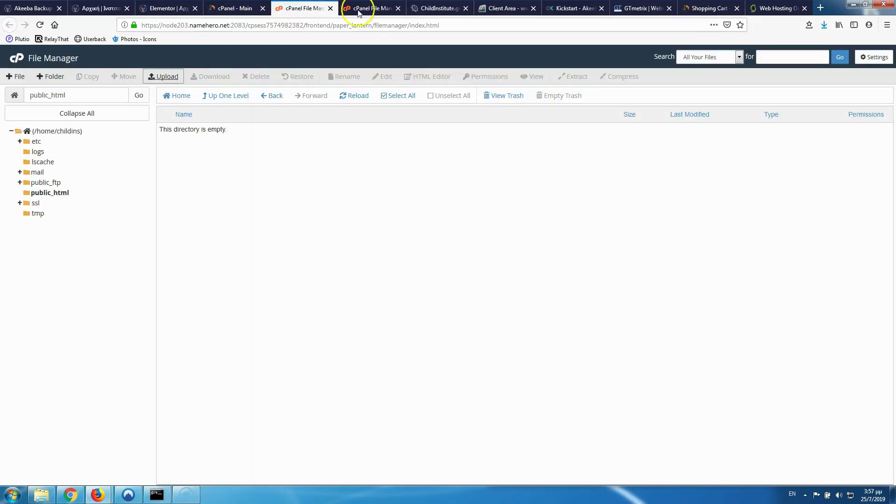
left_click(380, 10)
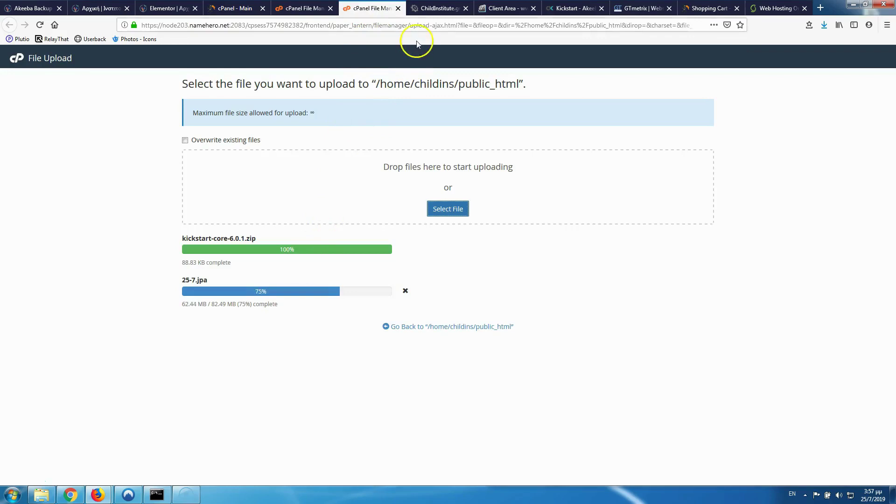
left_click(427, 9)
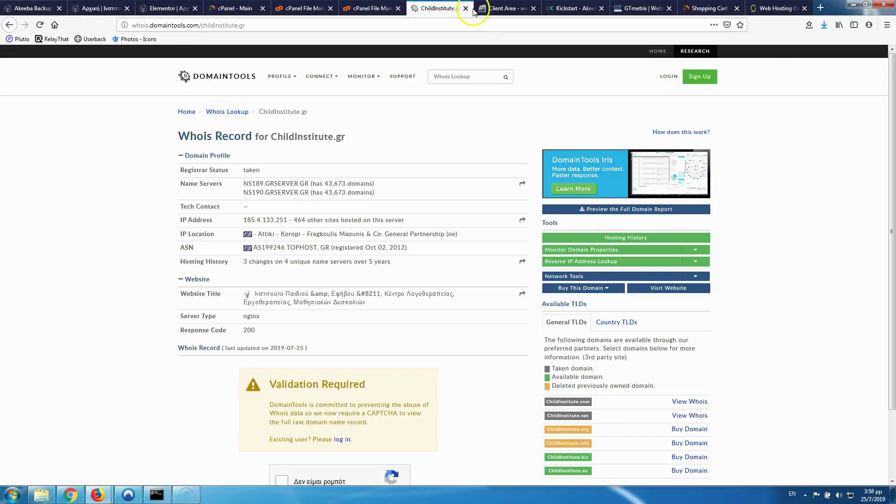
left_click(502, 8)
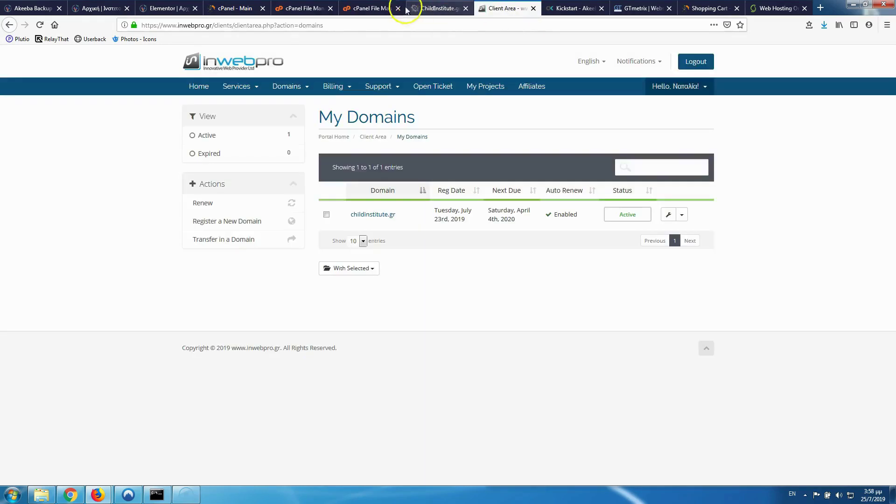
left_click(301, 8)
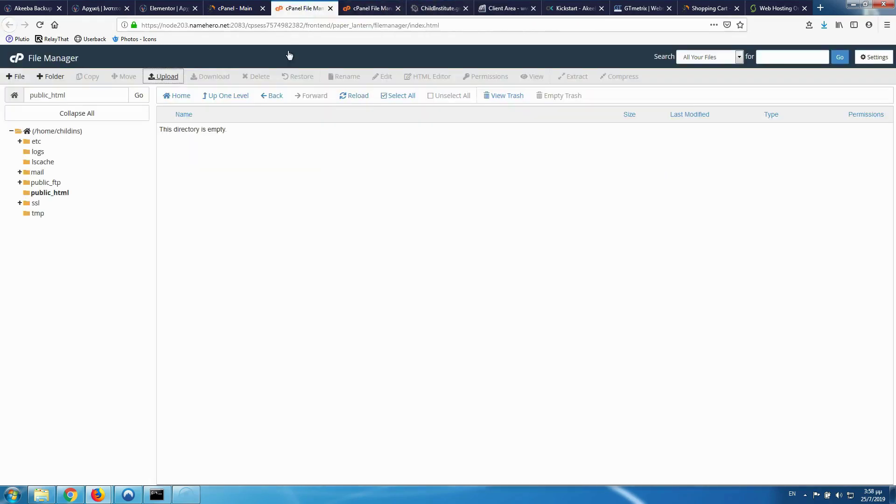
- Return to the cPanel home page and open MySQL Databases
left_click(234, 9)
scroll(196, 241, "down", 5)
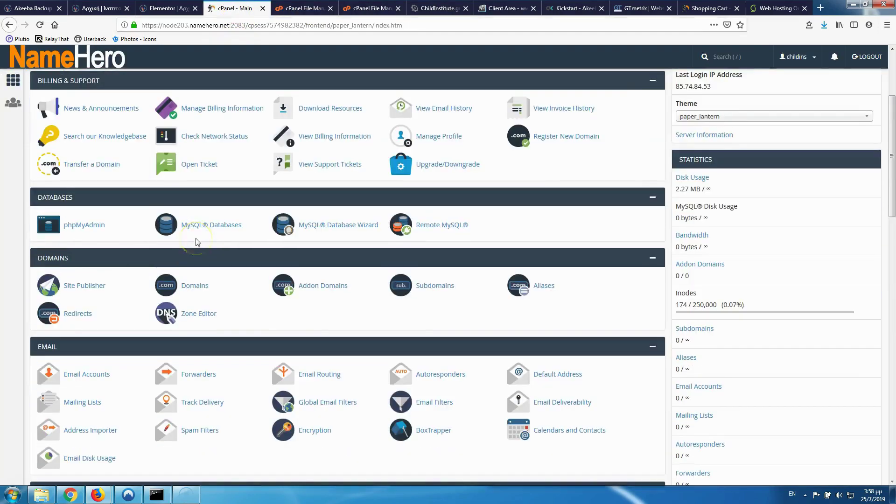
scroll(195, 238, "down", 8)
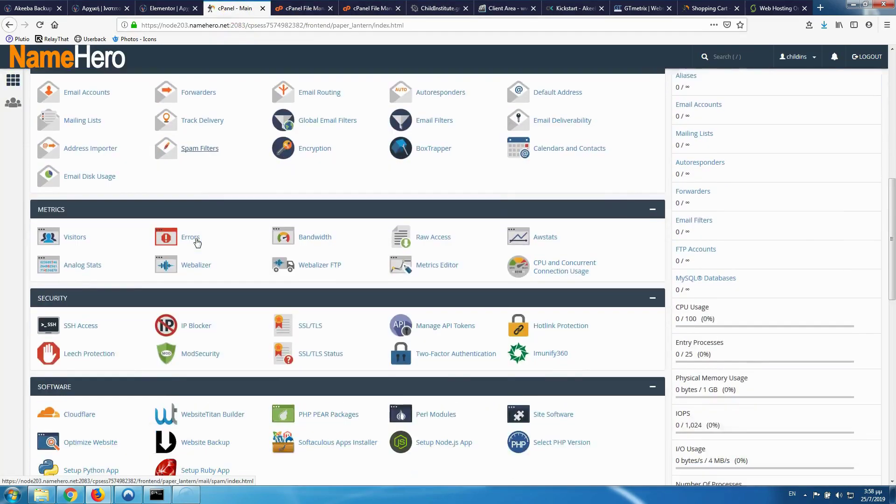
scroll(197, 242, "down", 5)
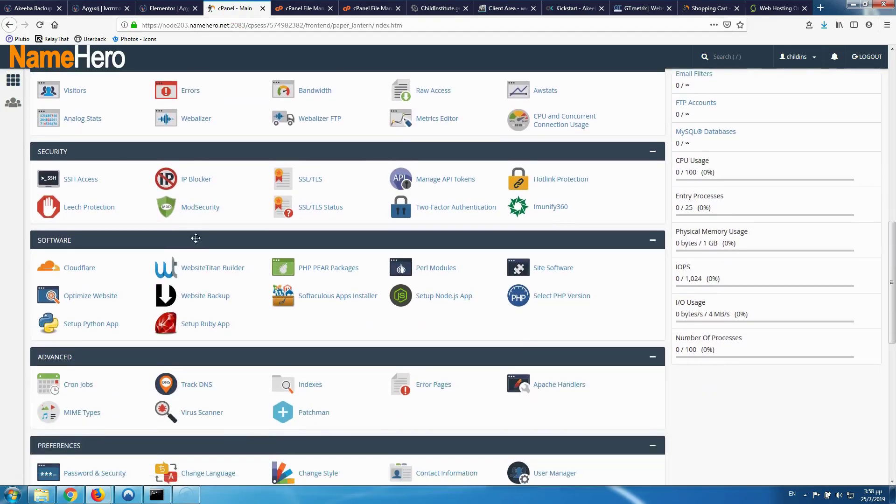
scroll(196, 239, "up", 12)
left_click(223, 178)
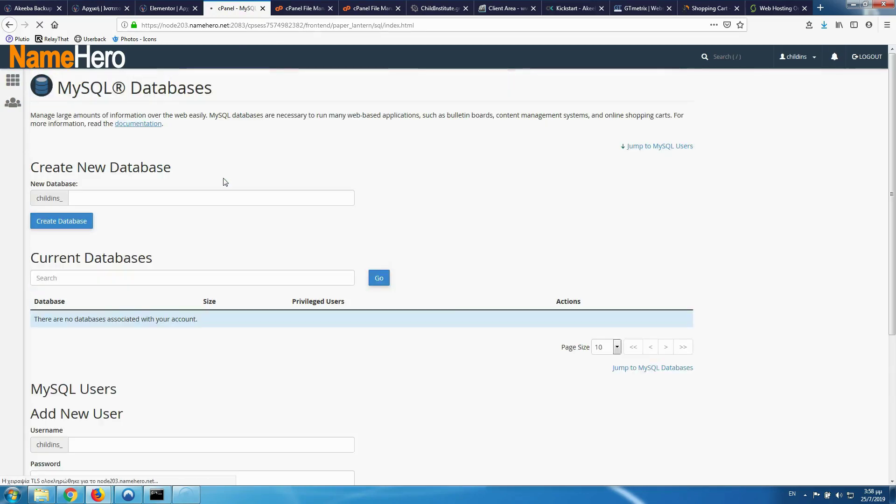
- Create the MySQL database 'child' (childins_child) and go back to the overview
left_click(80, 198)
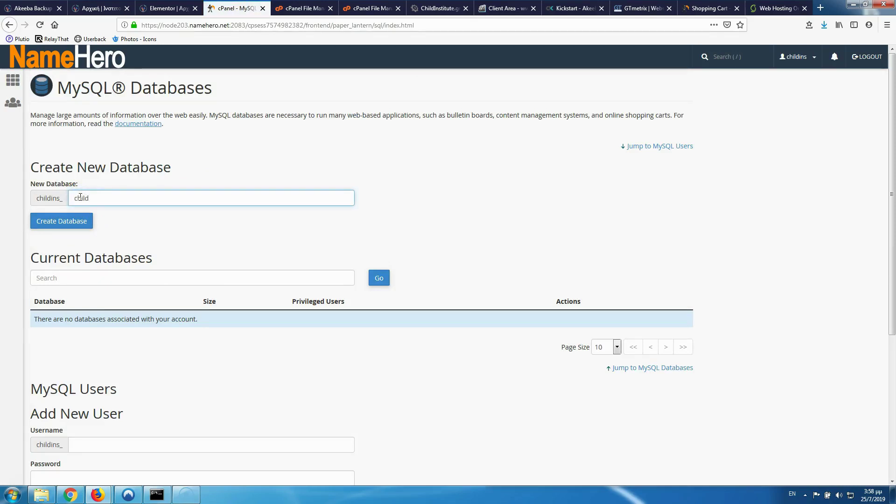
left_click(76, 225)
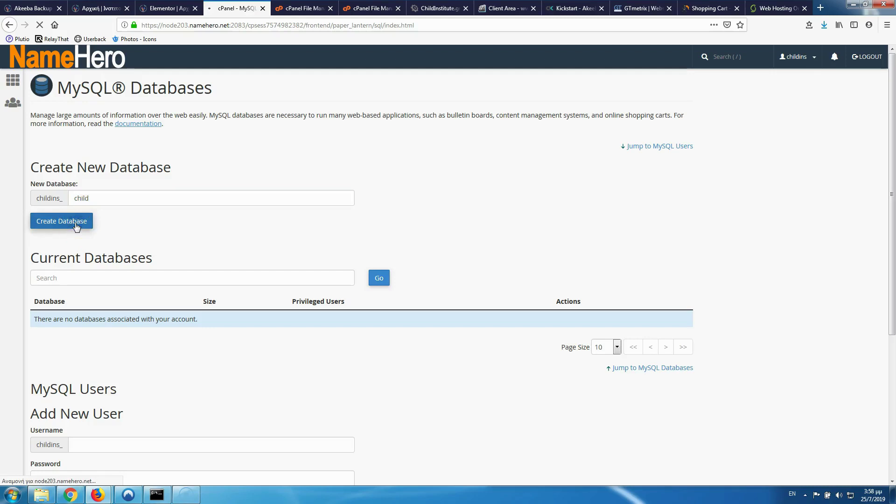
left_click(357, 158)
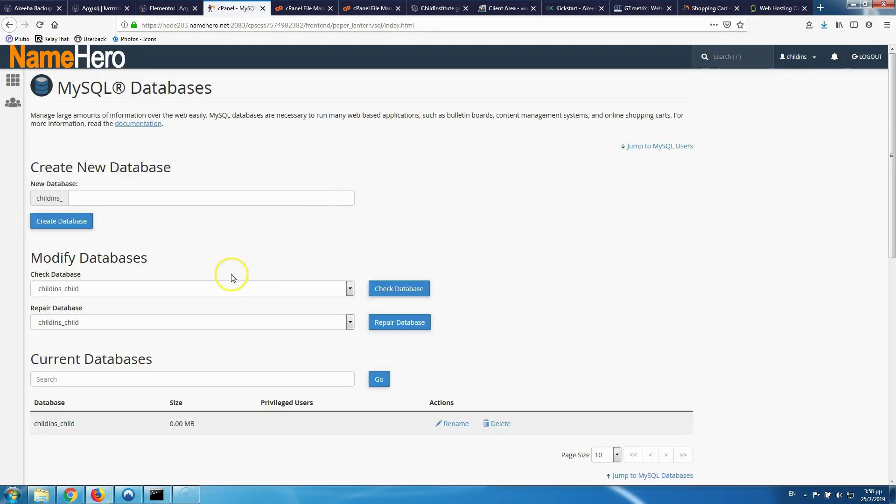
- Enter 'child' as the new MySQL user's username and move to the password field
scroll(231, 276, "down", 4)
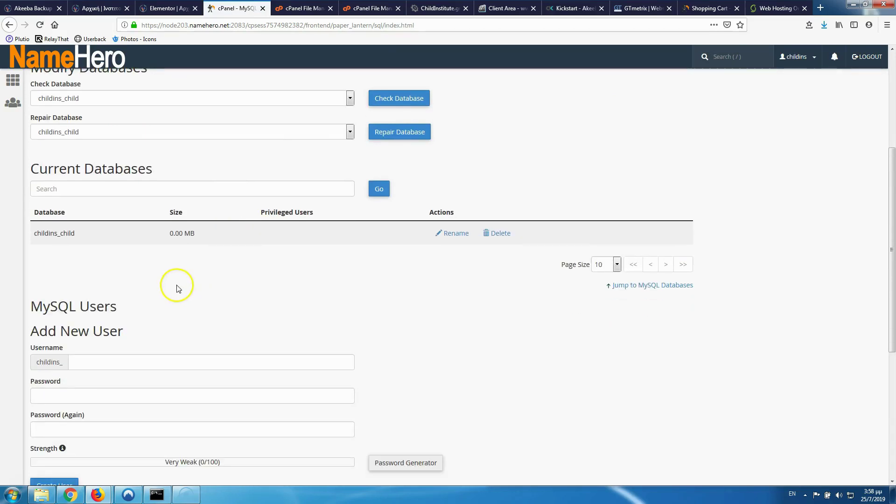
scroll(179, 288, "down", 1)
left_click(95, 311)
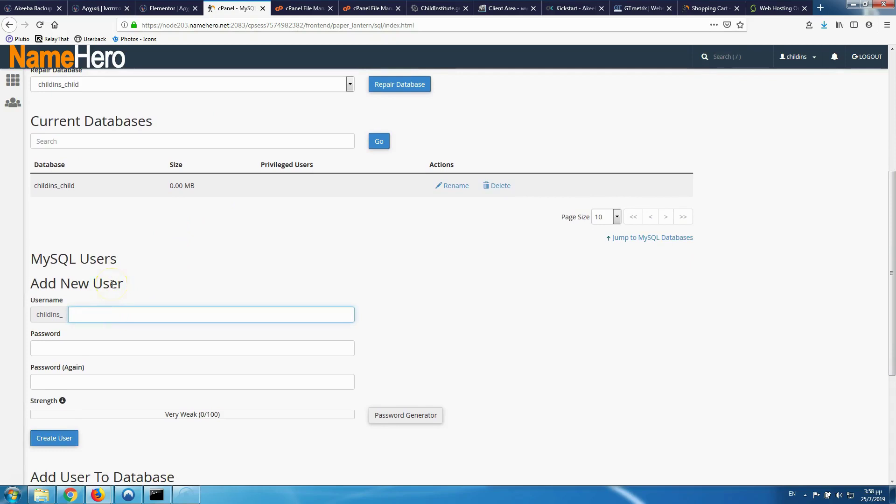
left_click(95, 311)
scroll(119, 277, "up", 2)
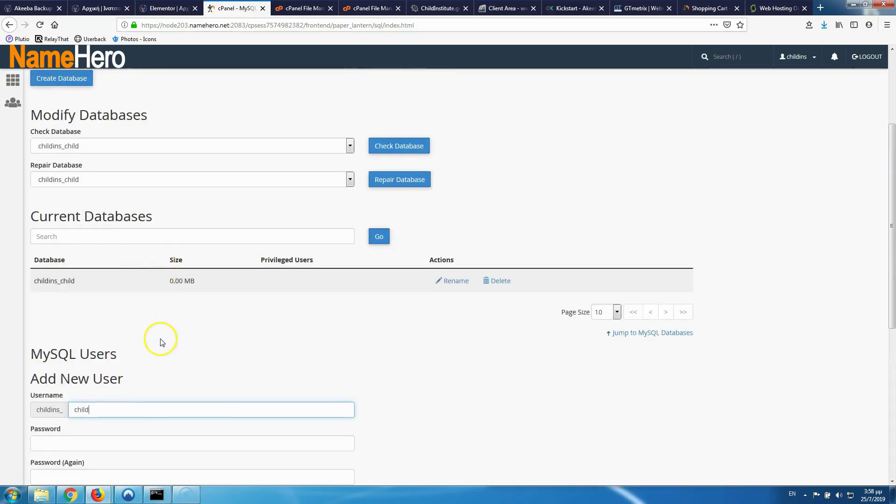
scroll(160, 341, "down", 1)
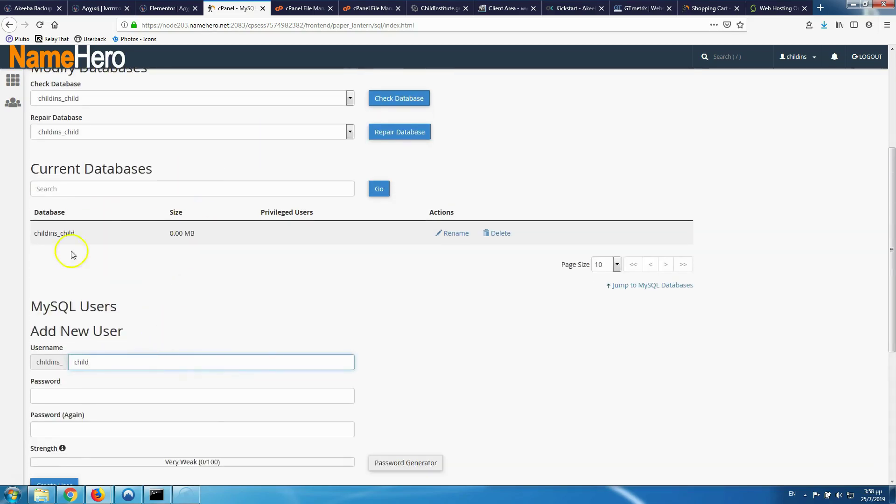
left_click(143, 394)
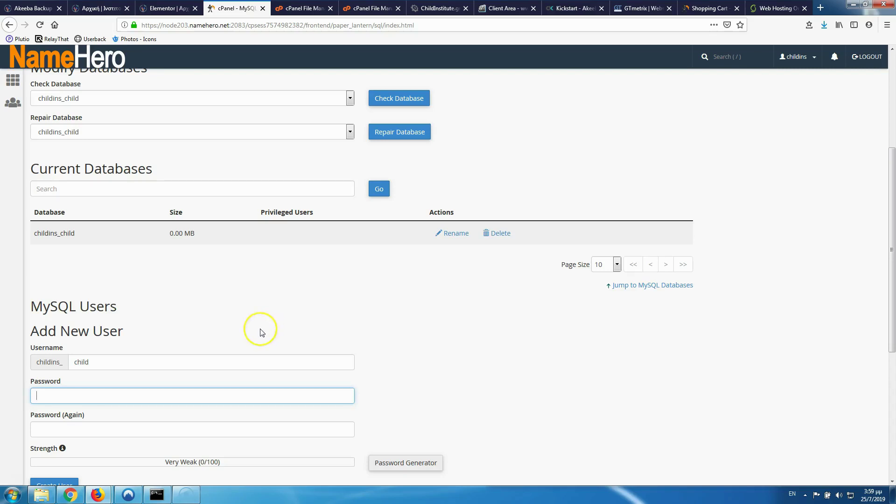
- Generate a strong password, select it, and open a cleared Notepad to store it
scroll(261, 332, "down", 2)
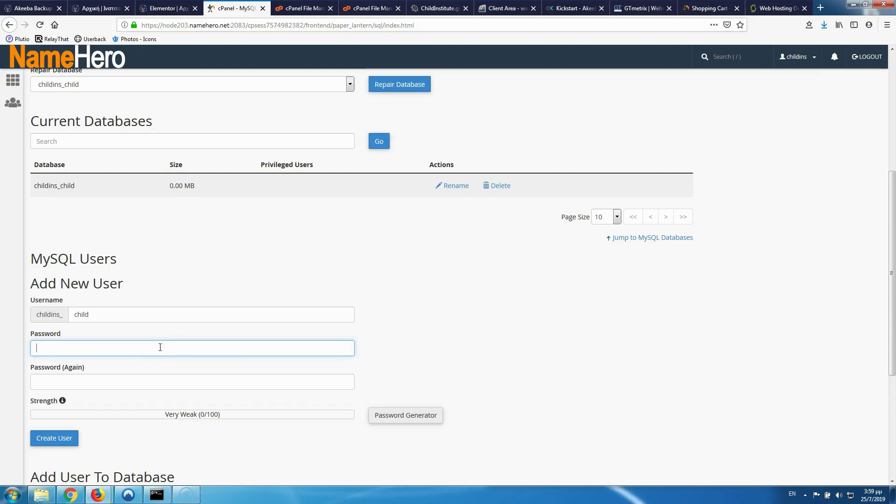
left_click(391, 413)
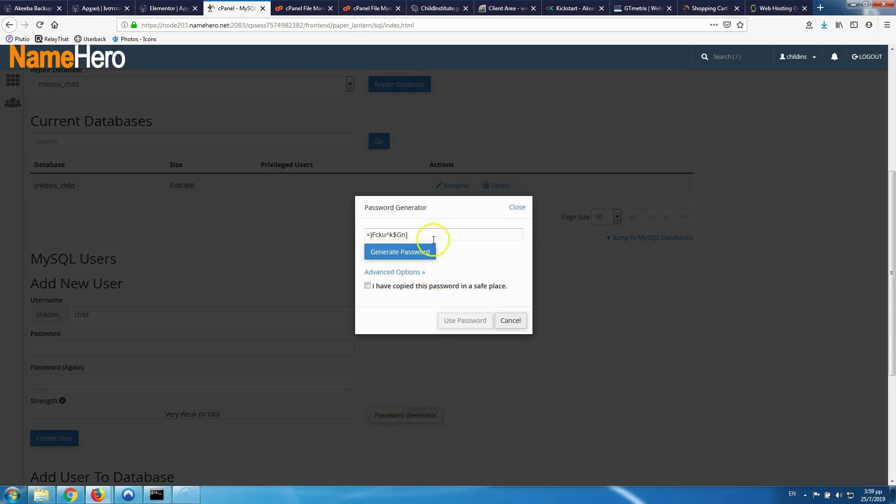
left_click_drag(429, 234, 288, 233)
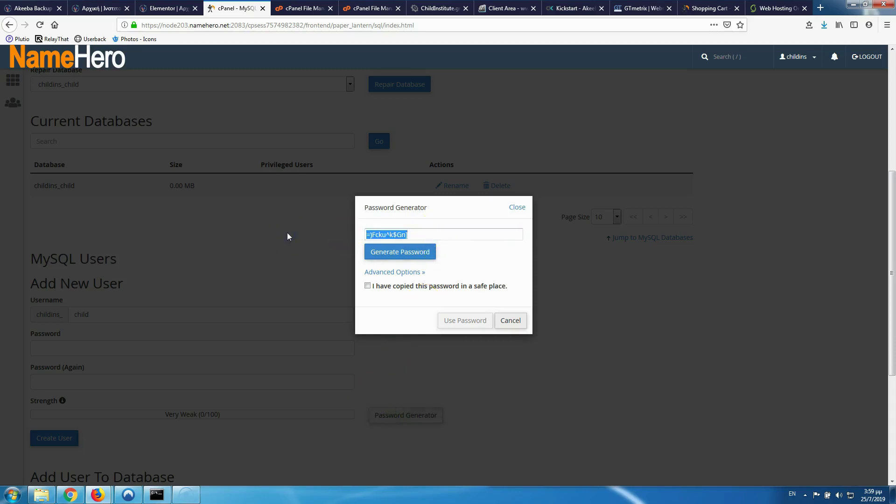
left_click(13, 493)
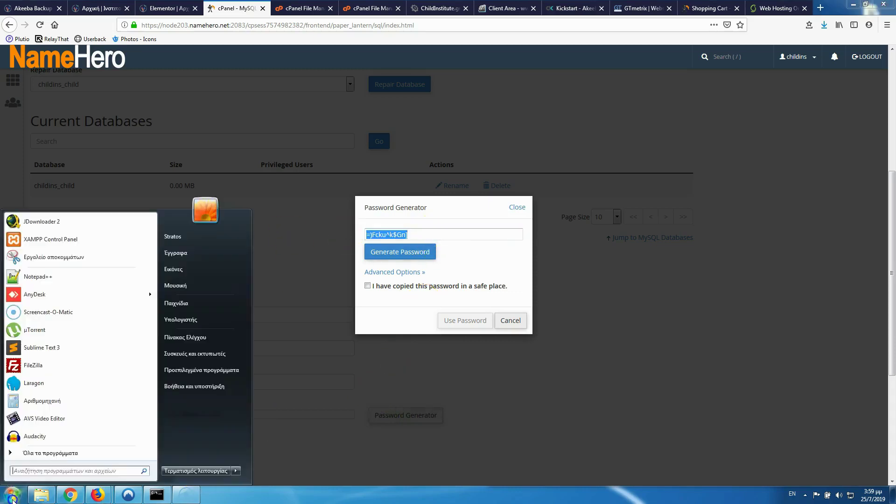
left_click(102, 469)
type("no")
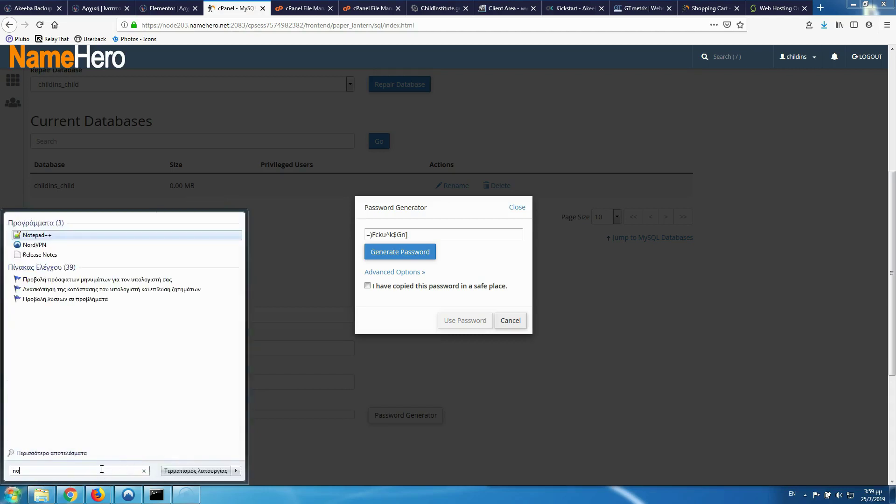
type("te")
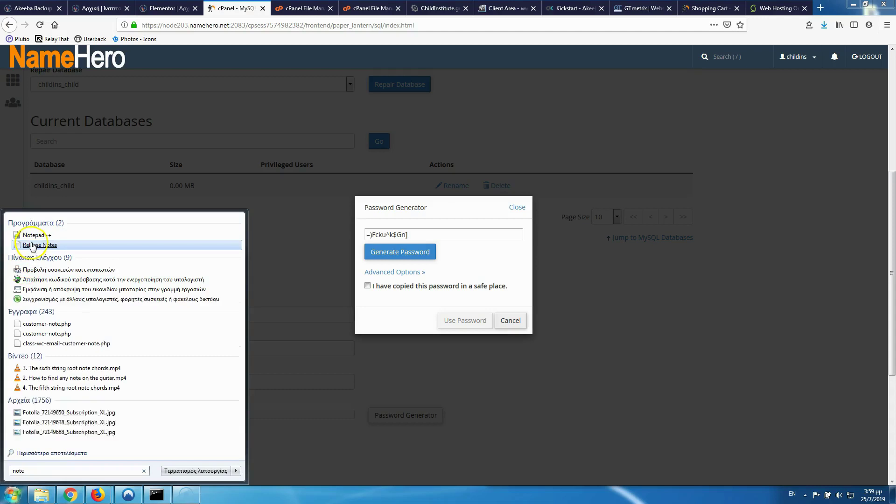
left_click(31, 244)
key("ctrl+a")
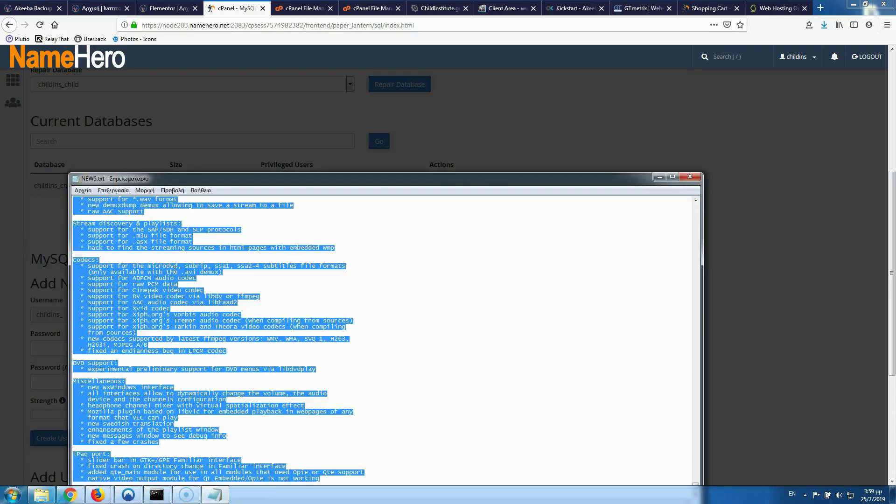
key("Delete")
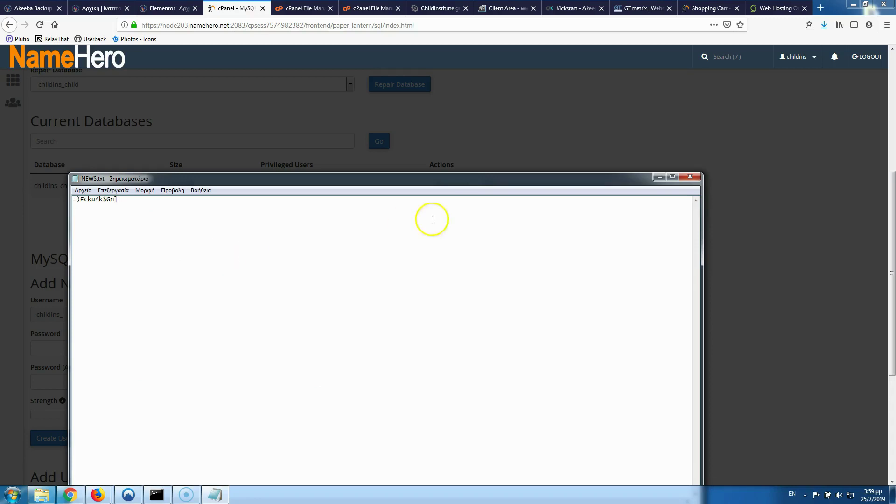
- Confirm the generated password is saved and apply it to both password fields
left_click(660, 177)
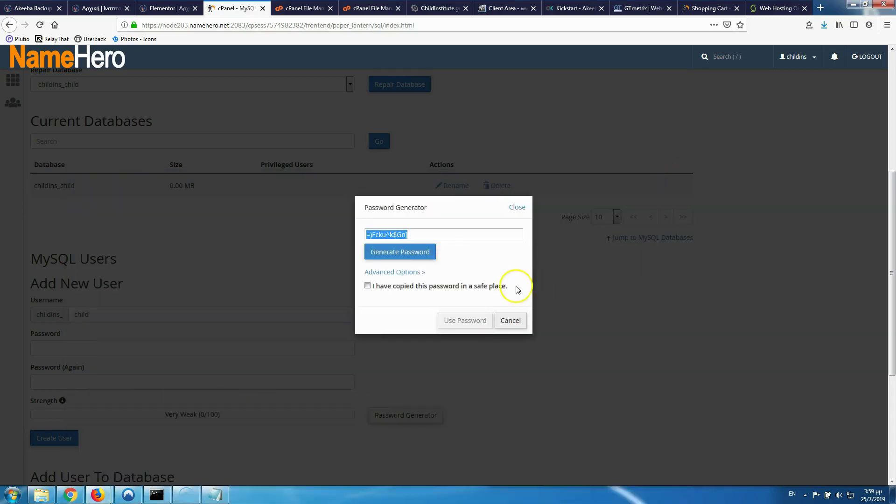
left_click(397, 286)
left_click(459, 321)
- Create the MySQL user, then add it to childins_child with ALL PRIVILEGES
left_click(53, 439)
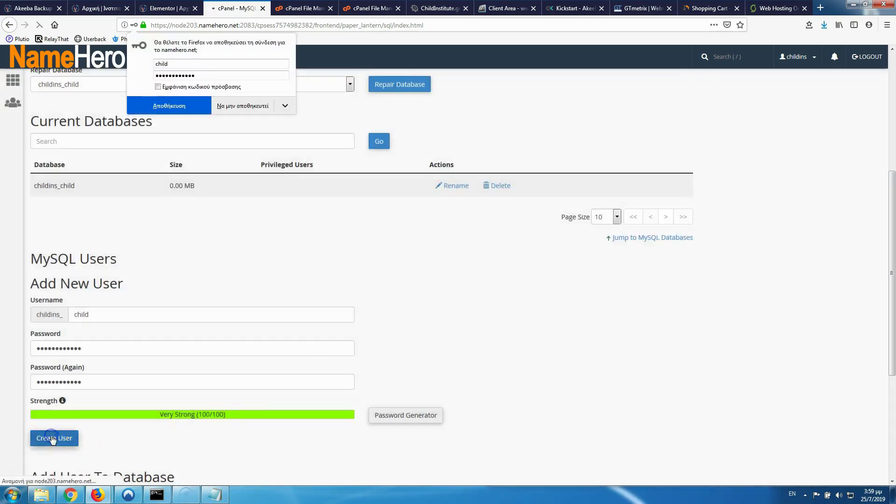
left_click(372, 152)
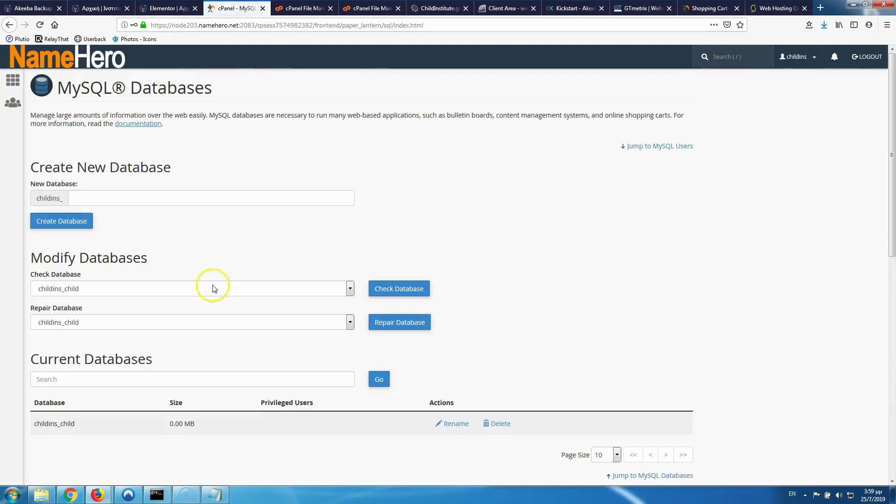
scroll(212, 287, "down", 5)
scroll(207, 282, "down", 3)
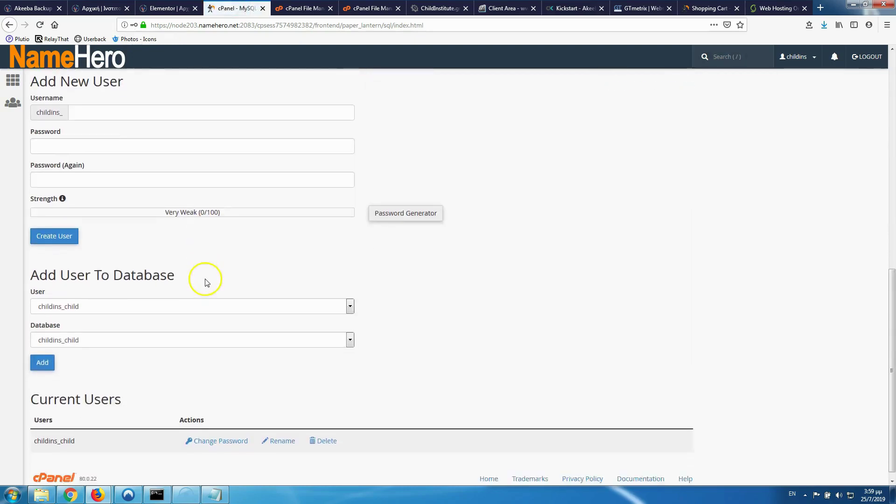
left_click(41, 356)
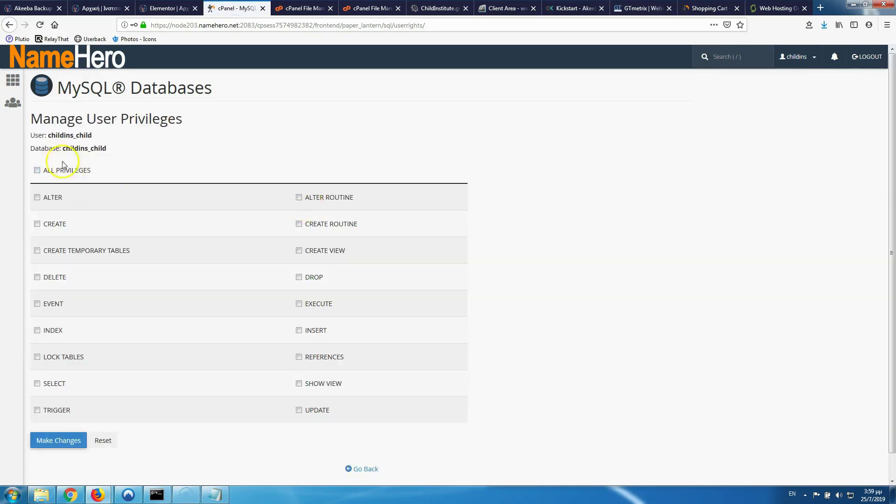
left_click(37, 170)
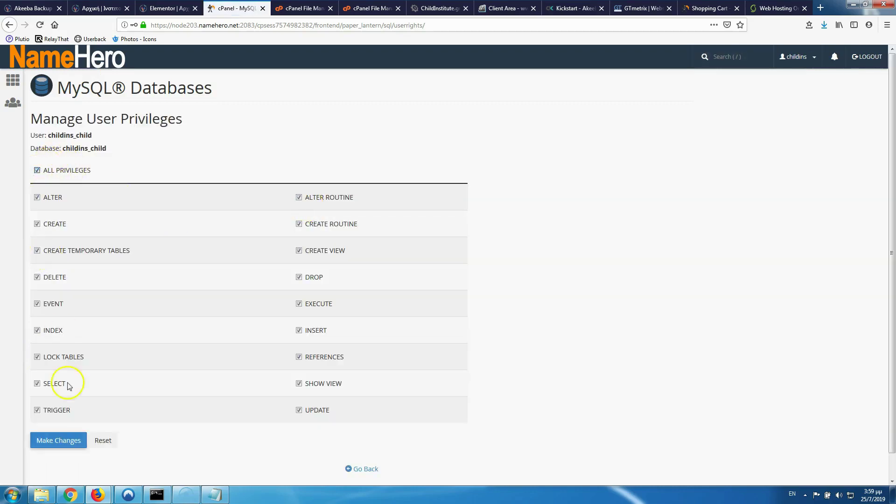
left_click(64, 440)
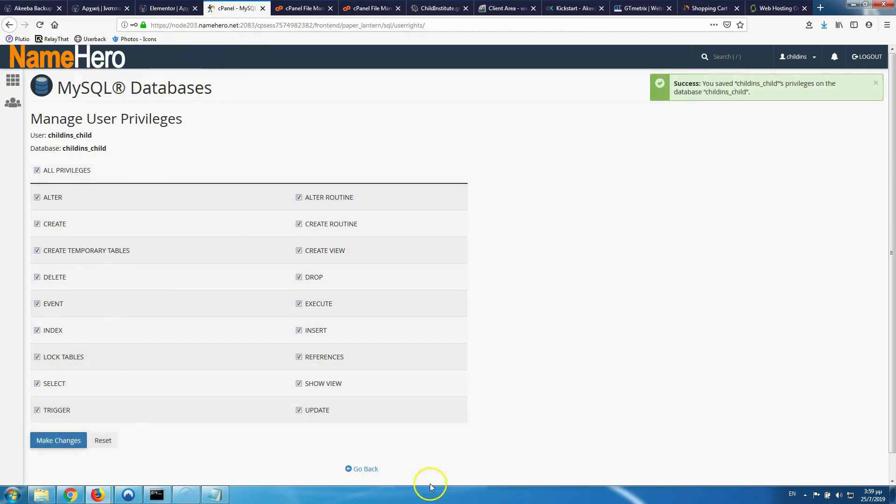
- Copy the database name childins_child and bring NEWS.txt back into view
left_click(362, 469)
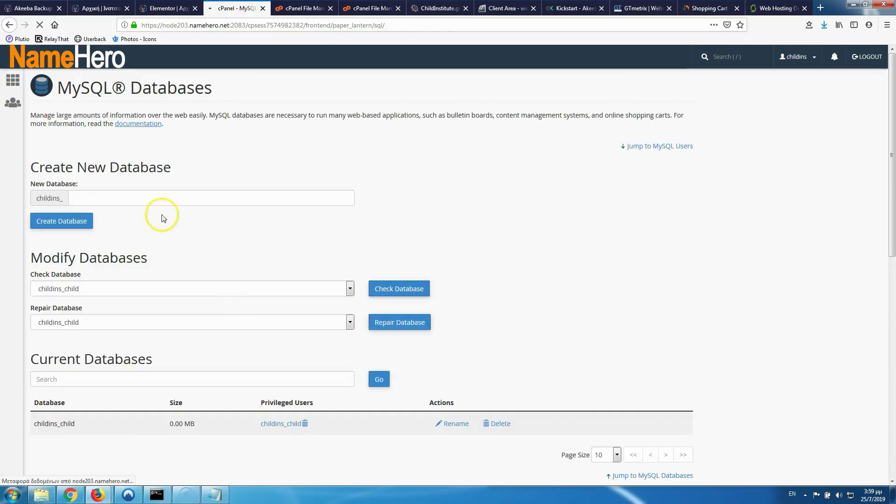
scroll(161, 356, "down", 2)
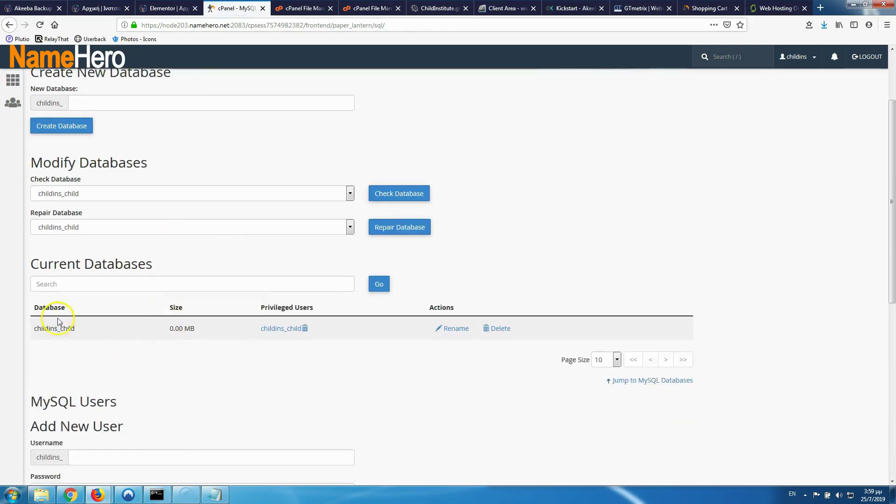
left_click_drag(82, 328, 34, 327)
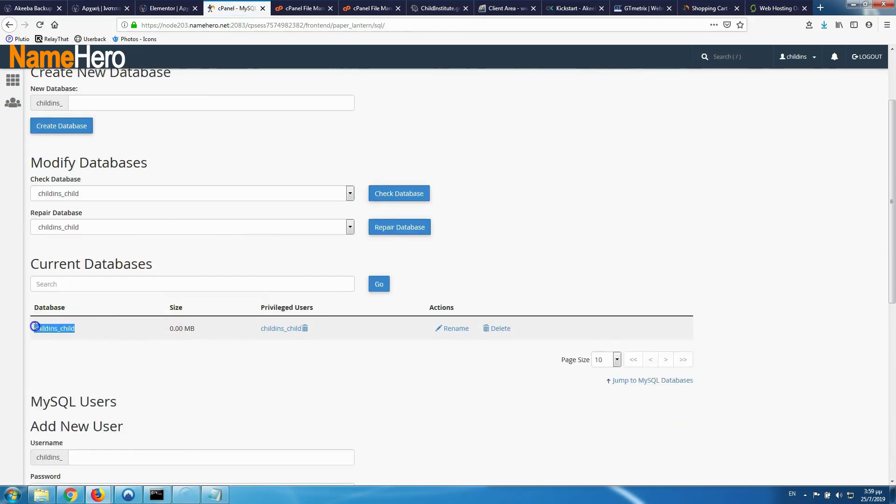
left_click(215, 495)
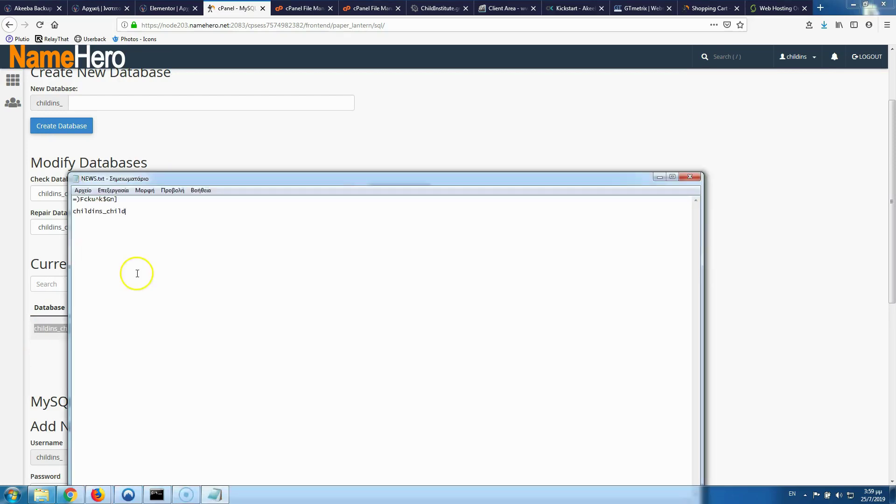
- Close the finished upload page and return to the public_html listing
left_click(377, 7)
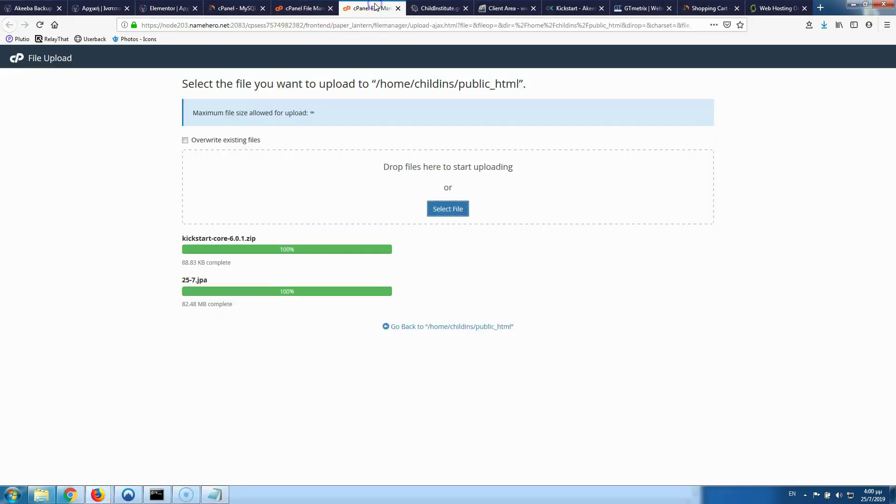
left_click(445, 326)
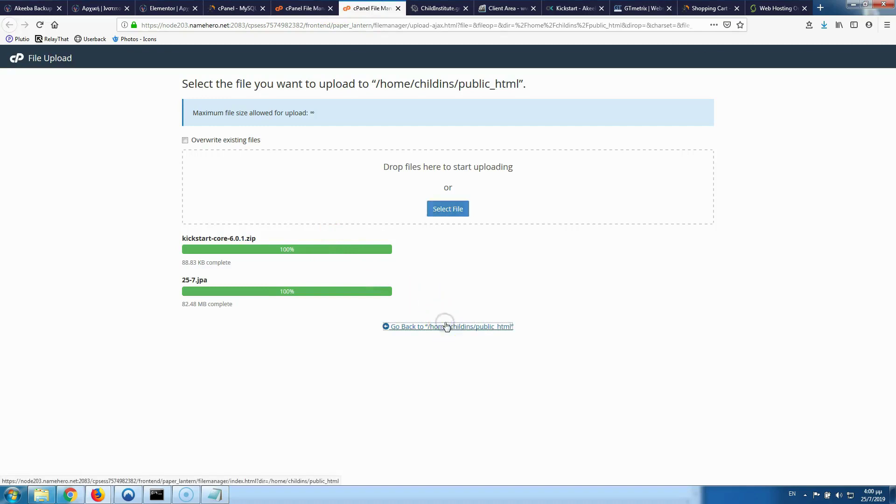
key("ctrl+w")
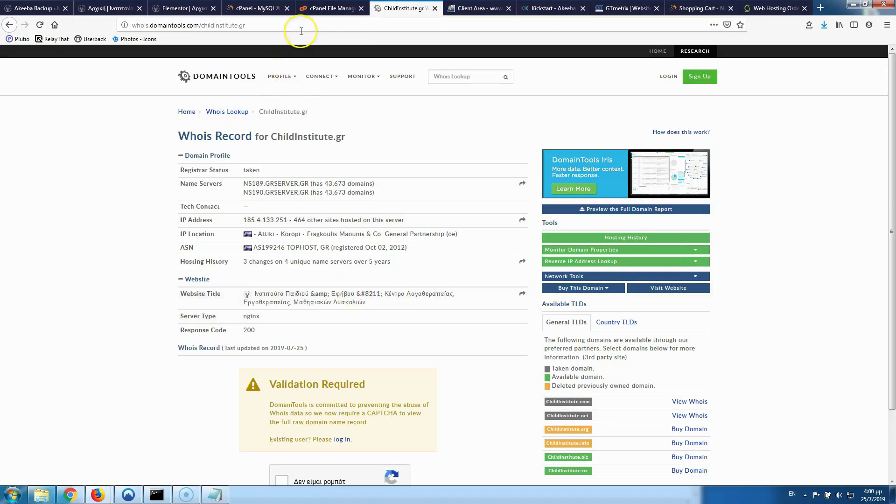
left_click(321, 9)
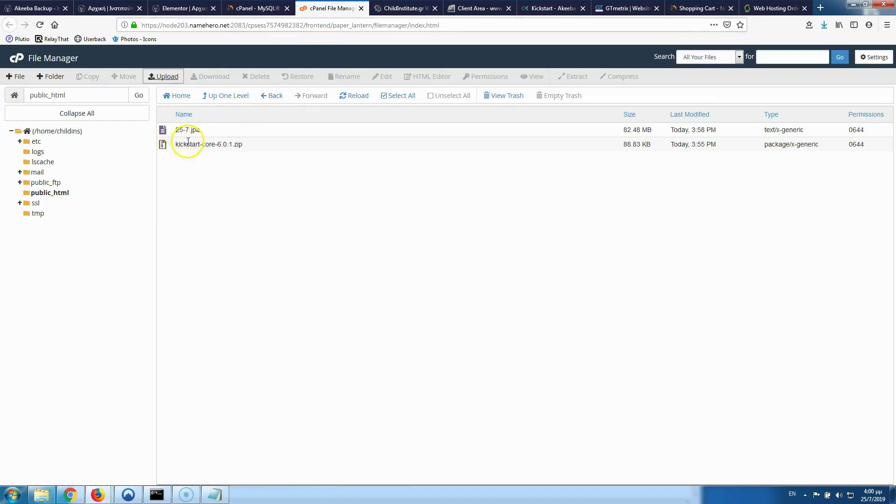
- Extract kickstart-core-6.0.1.zip into public_html and dismiss the results
left_click(169, 148)
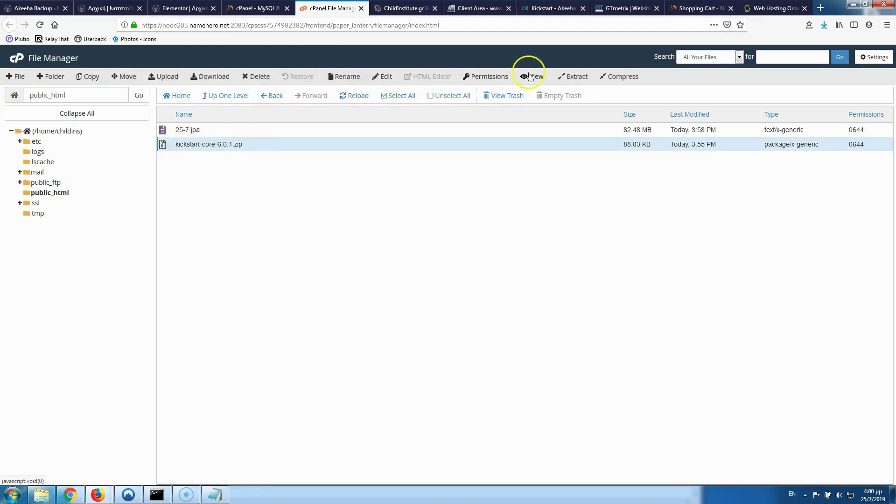
left_click(593, 78)
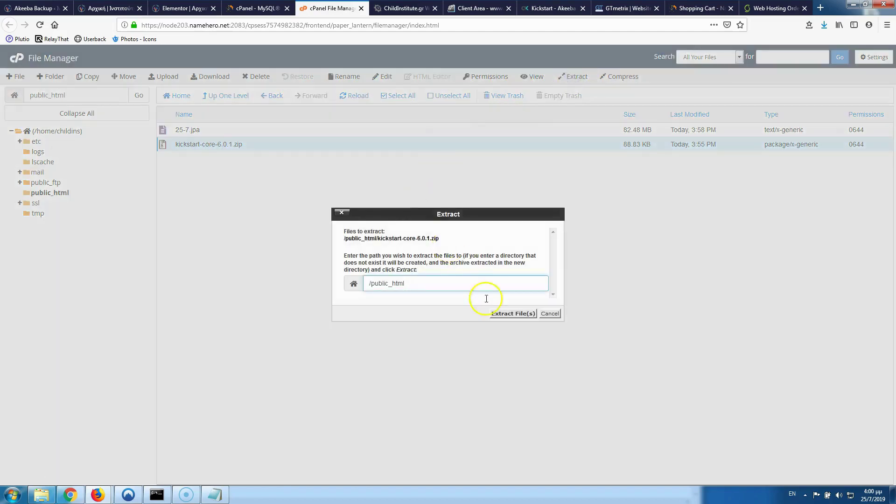
left_click(514, 315)
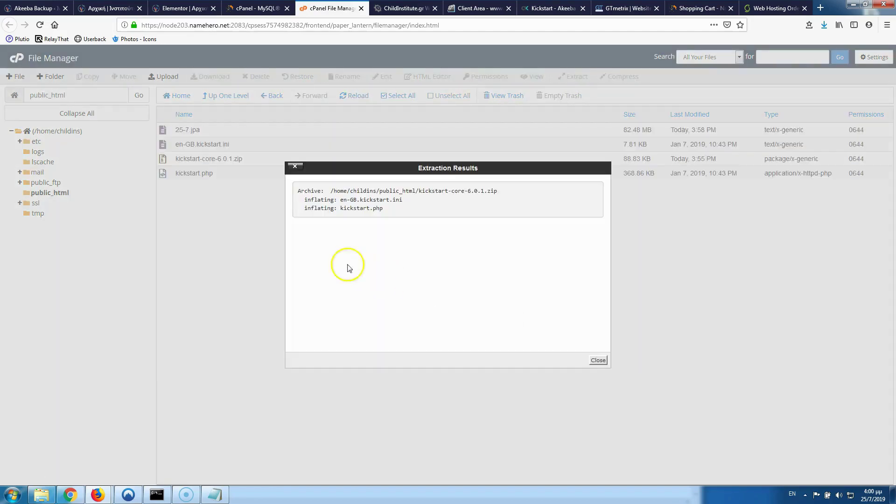
left_click(600, 361)
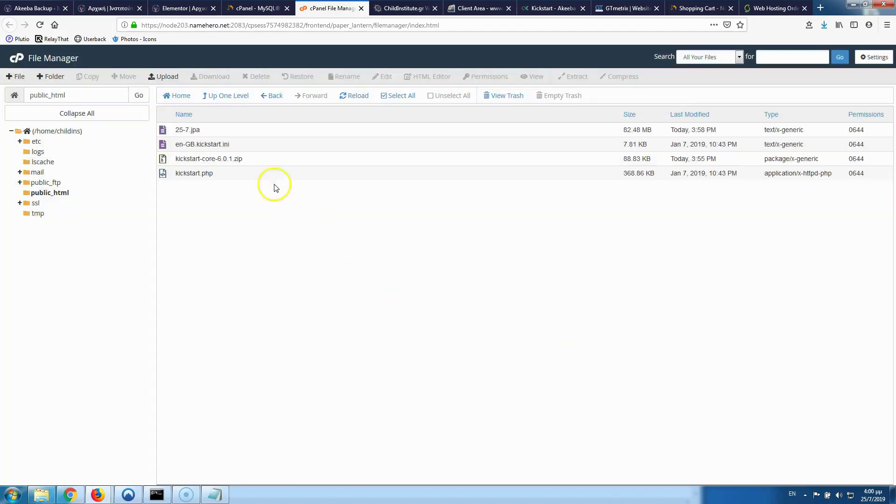
left_click(187, 155)
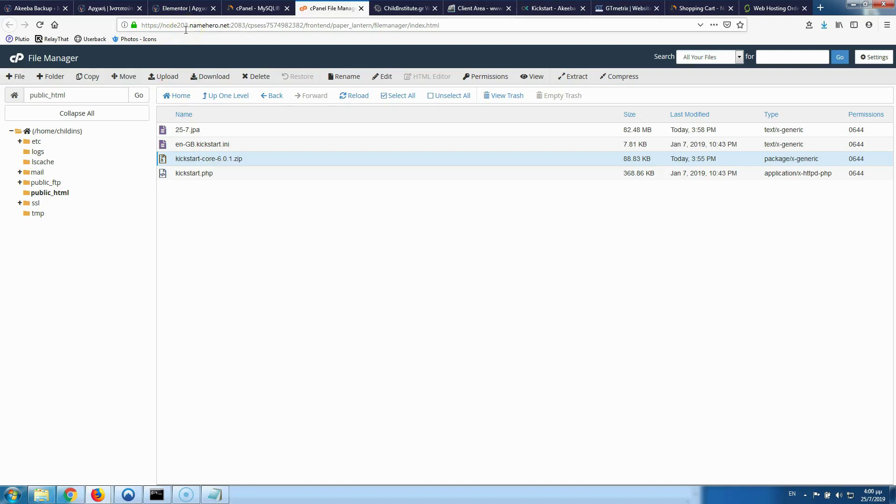
- Select the whois IP 185.4.133.251 for ChildInstitute.gr, checking the live site in between
left_click(398, 8)
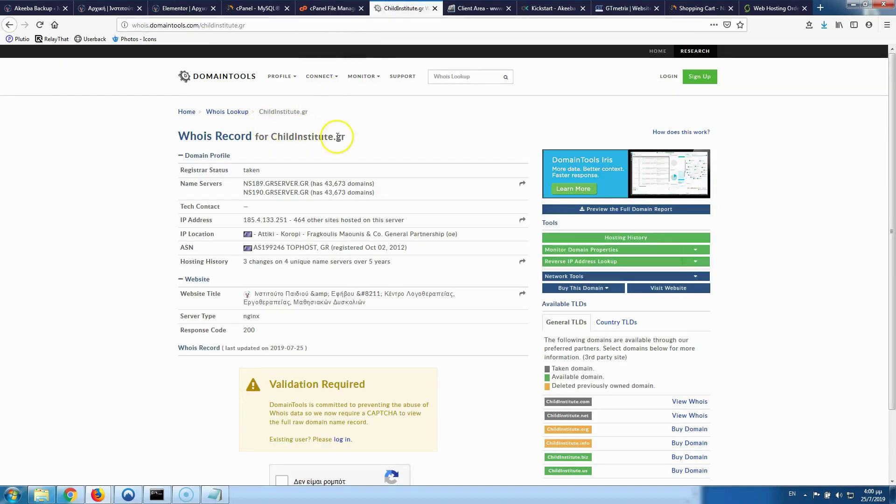
left_click(244, 220)
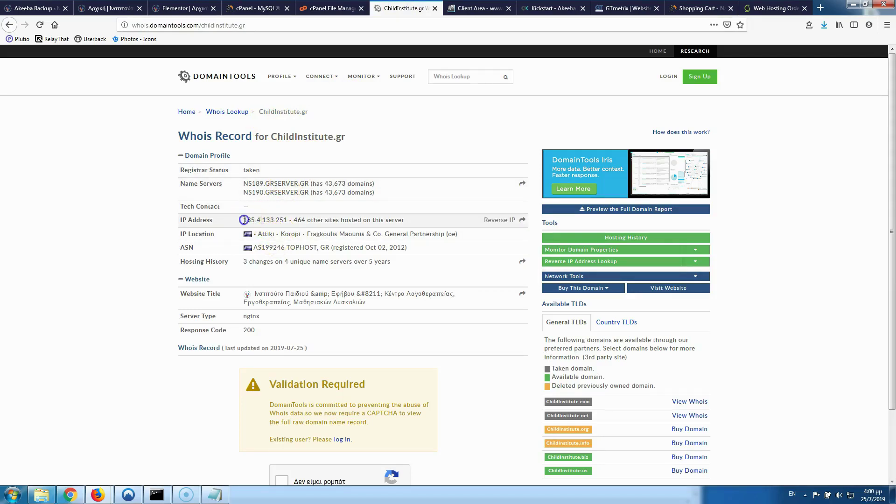
left_click_drag(288, 220, 288, 220)
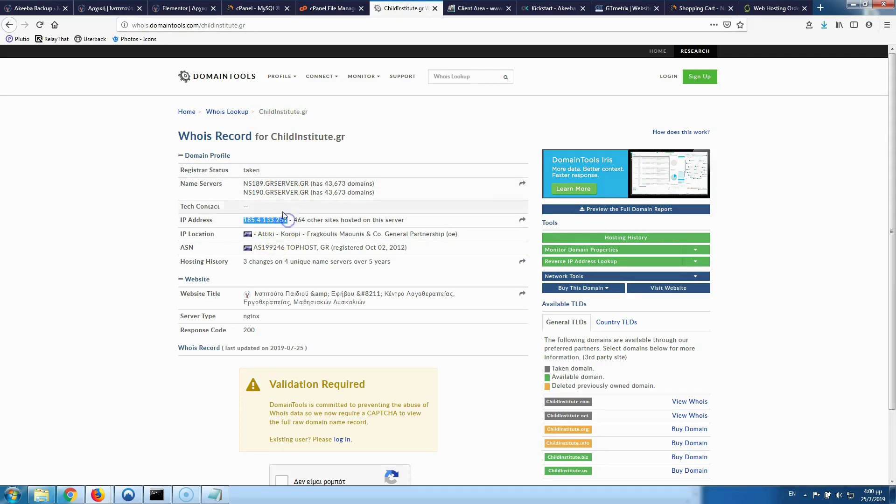
left_click(321, 9)
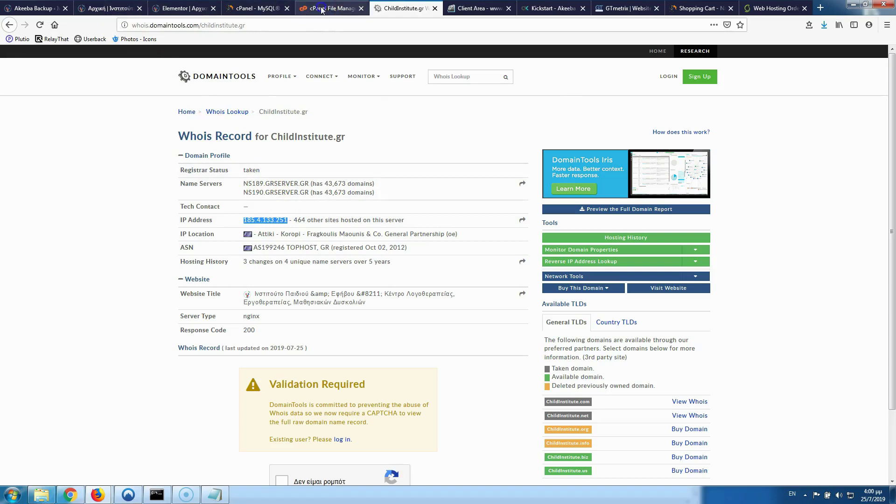
left_click(112, 8)
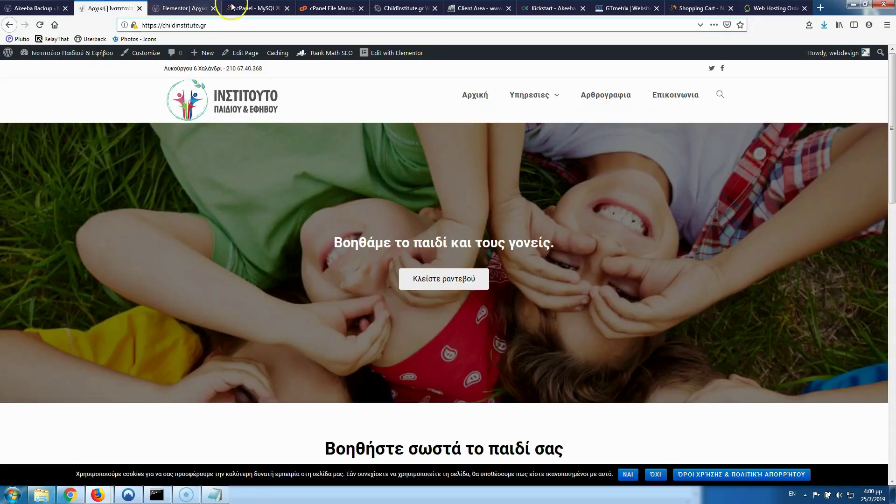
left_click(402, 5)
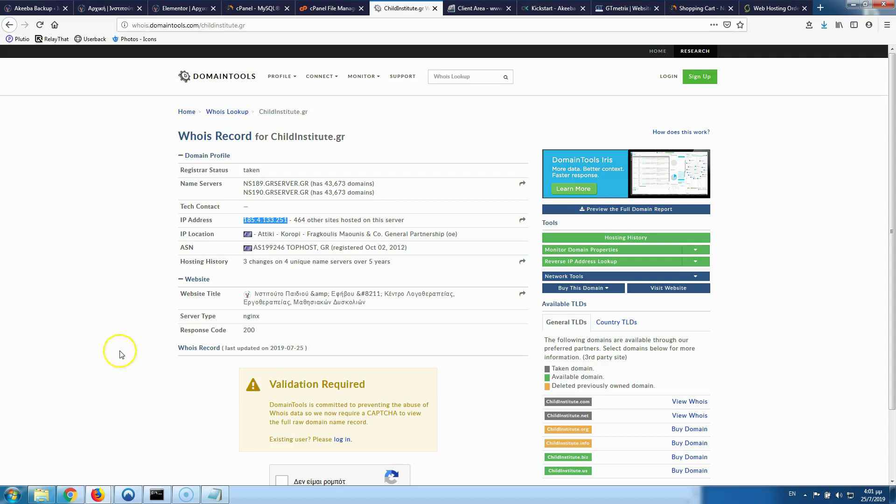
- Open Local Disk (C:) from Computer and centre the Explorer window
left_click(12, 494)
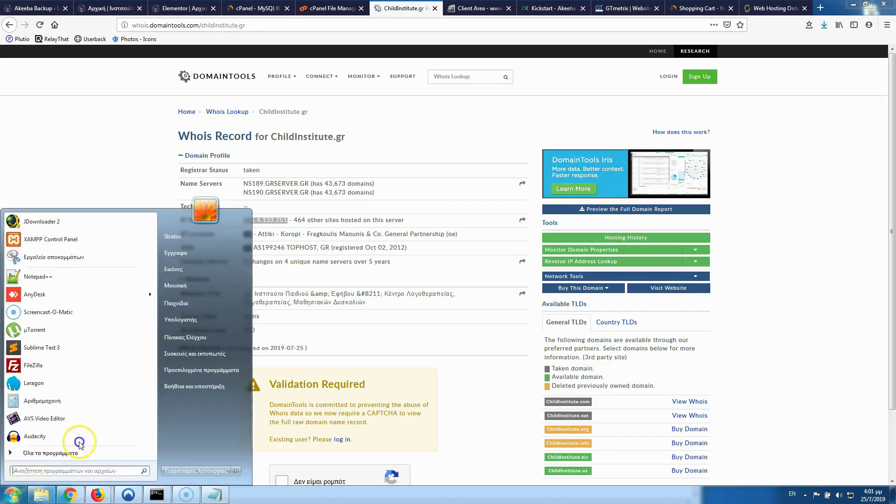
left_click(180, 320)
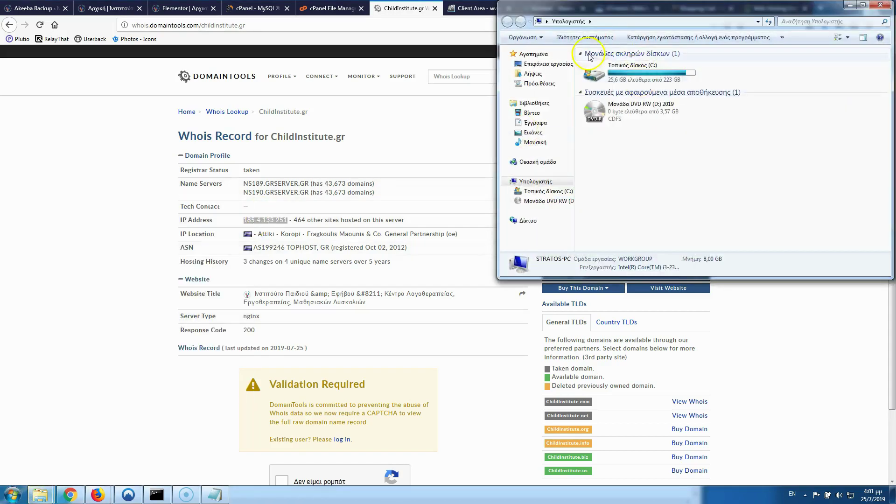
double_click(591, 84)
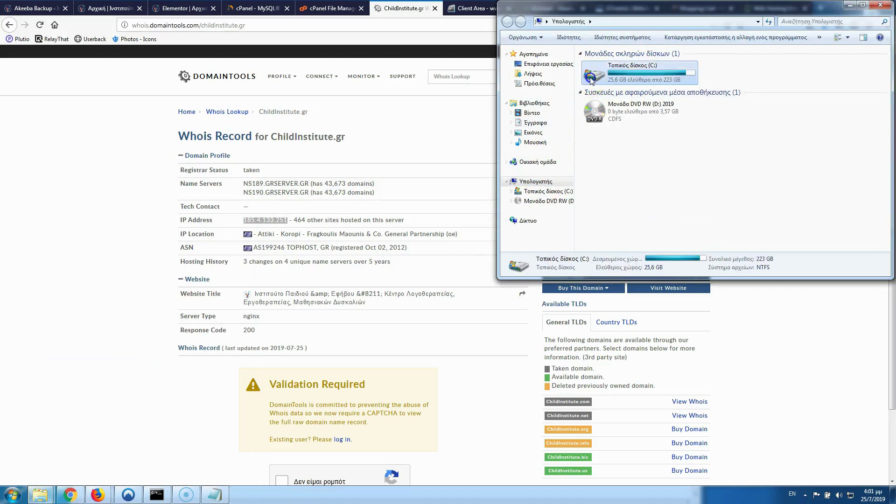
left_click_drag(646, 13, 507, 141)
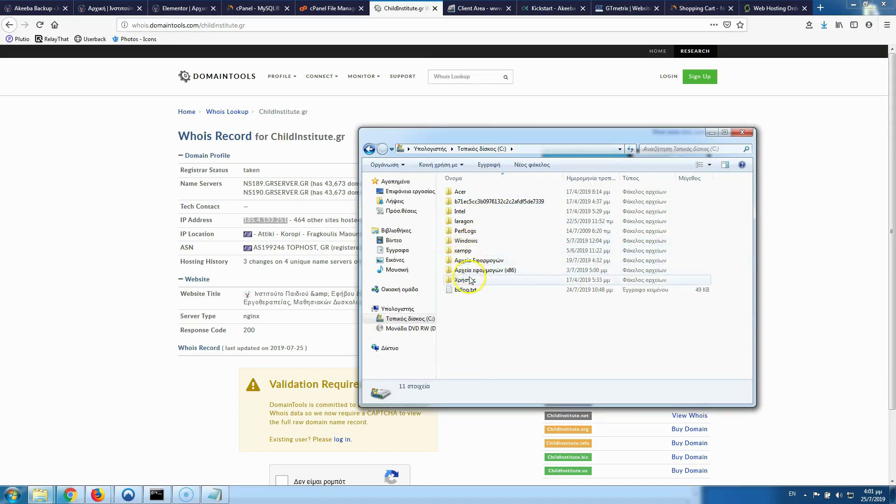
- Browse into Windows\System32\drivers\etc
double_click(469, 242)
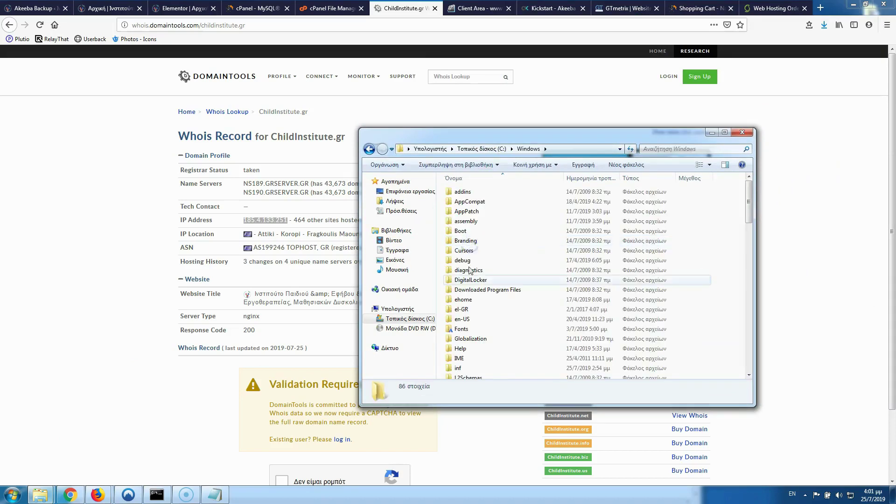
left_click(462, 321)
scroll(462, 320, "down", 3)
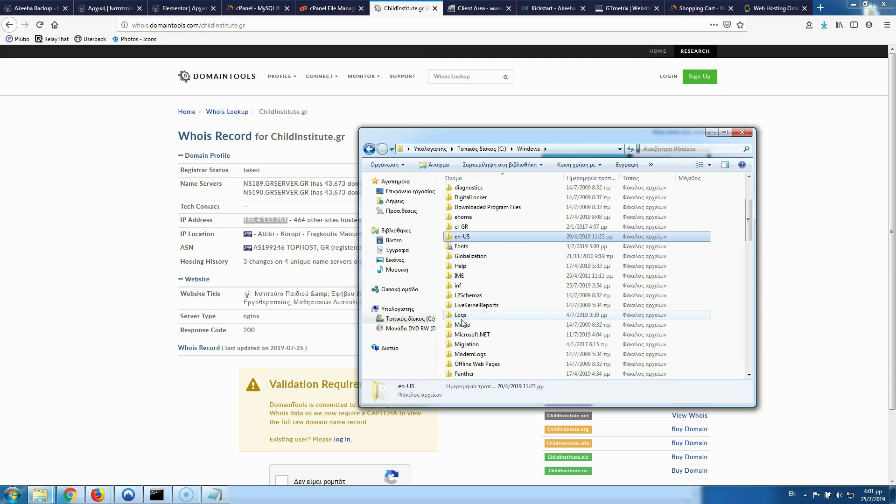
left_click(472, 362)
scroll(471, 337, "down", 2)
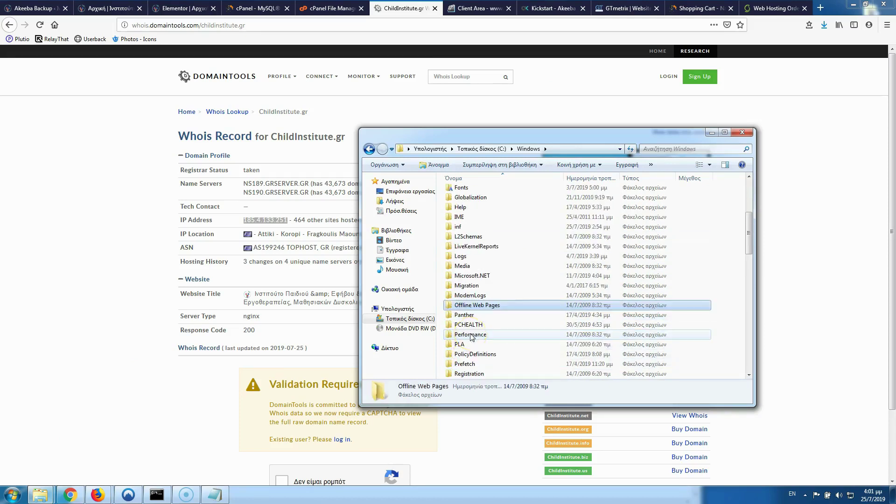
key("s")
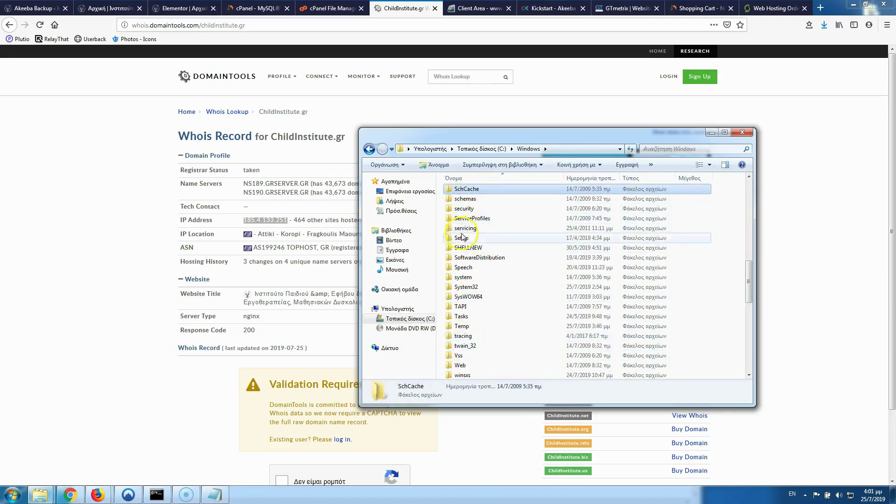
double_click(469, 287)
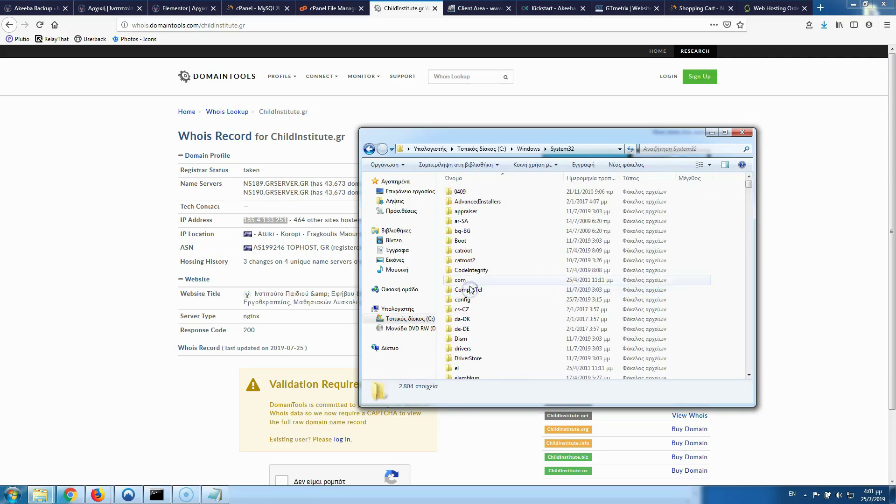
left_click(467, 320)
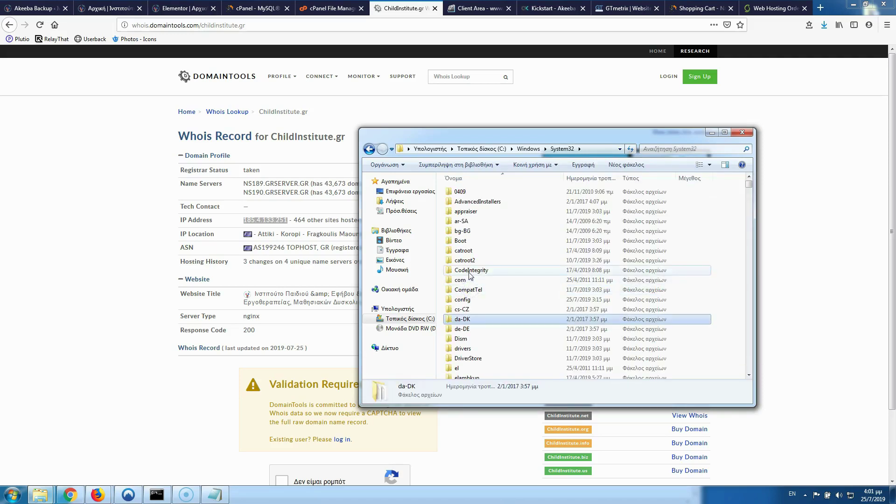
double_click(467, 349)
left_click(458, 213)
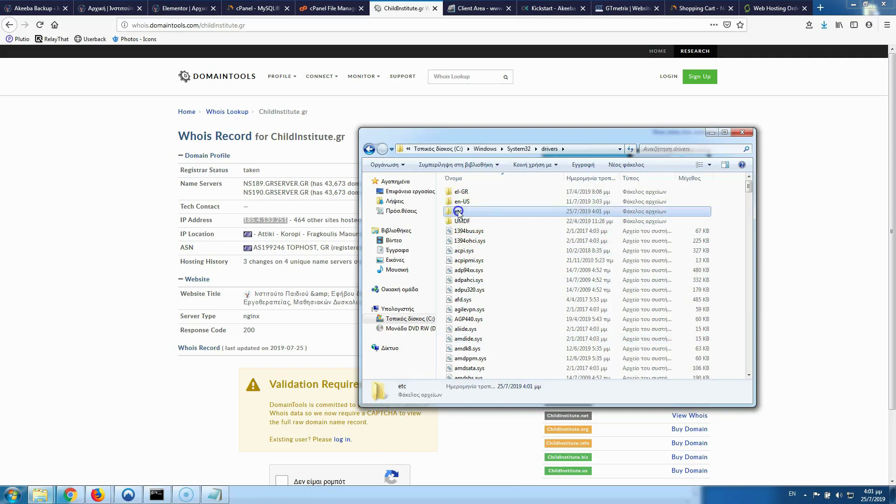
double_click(458, 213)
- Open the hosts file with Notepad (Σημειωματάριο)
left_click(465, 193)
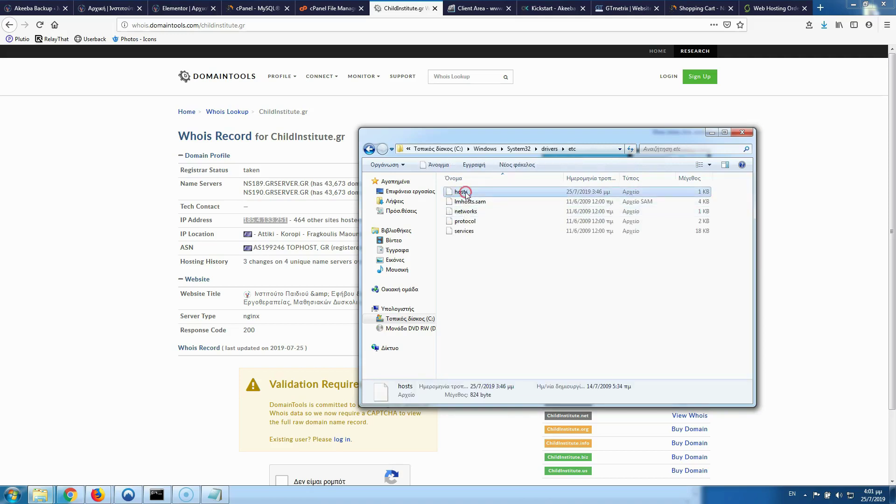
right_click(466, 193)
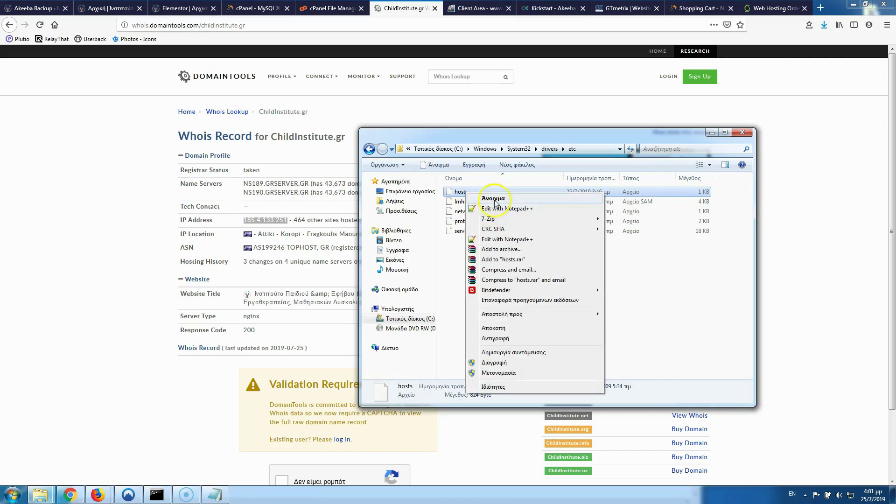
left_click(493, 198)
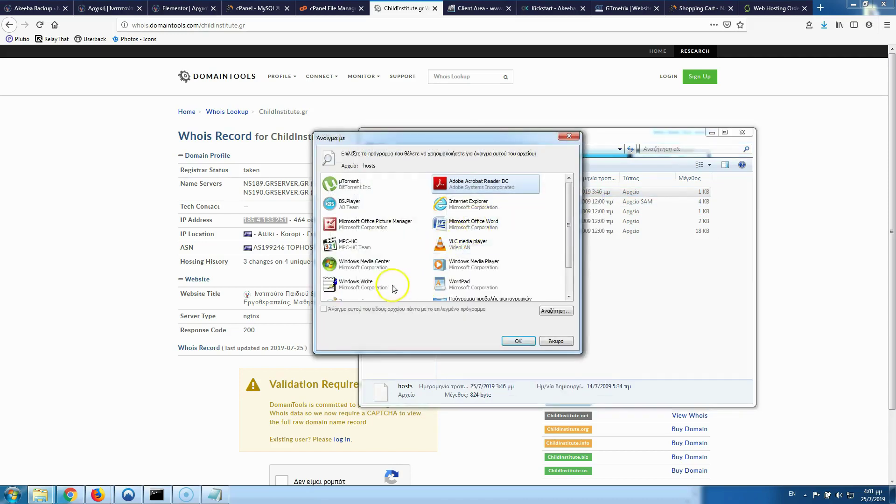
left_click(440, 284)
scroll(438, 280, "down", 1)
left_click(362, 289)
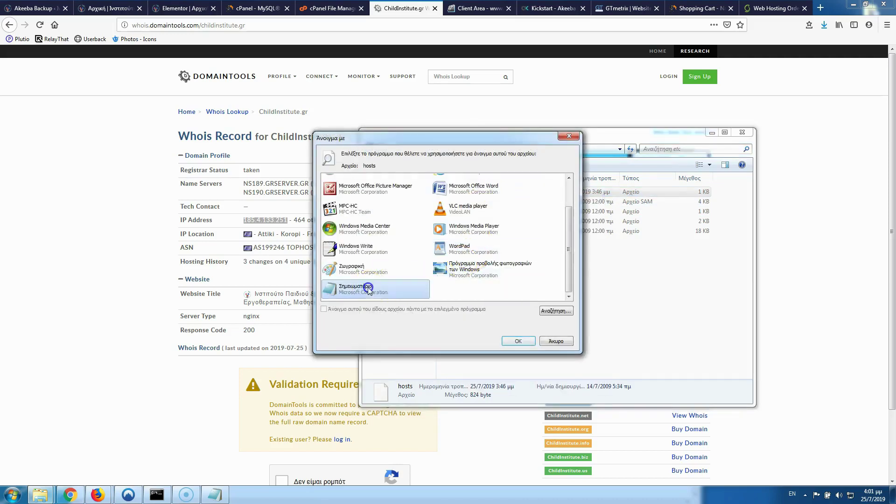
left_click(516, 341)
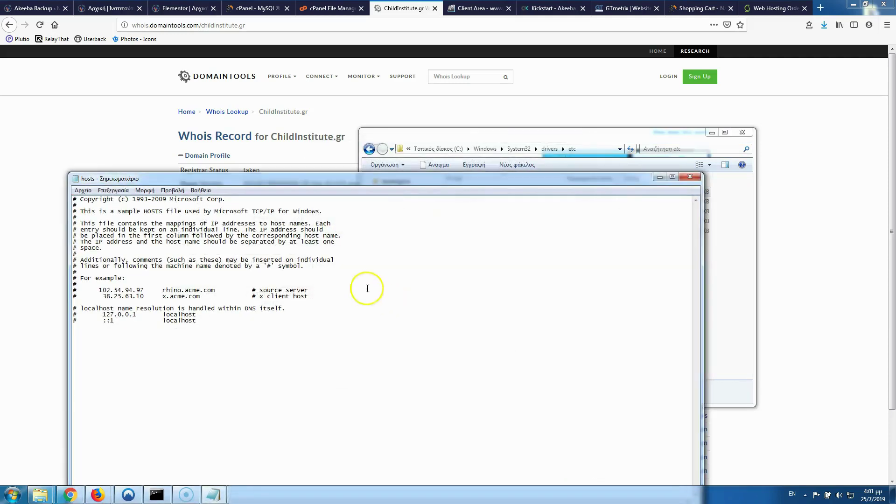
- Put the cursor at the end of hosts, then select shared IP 67.227.188.22 on cPanel Home
left_click(211, 319)
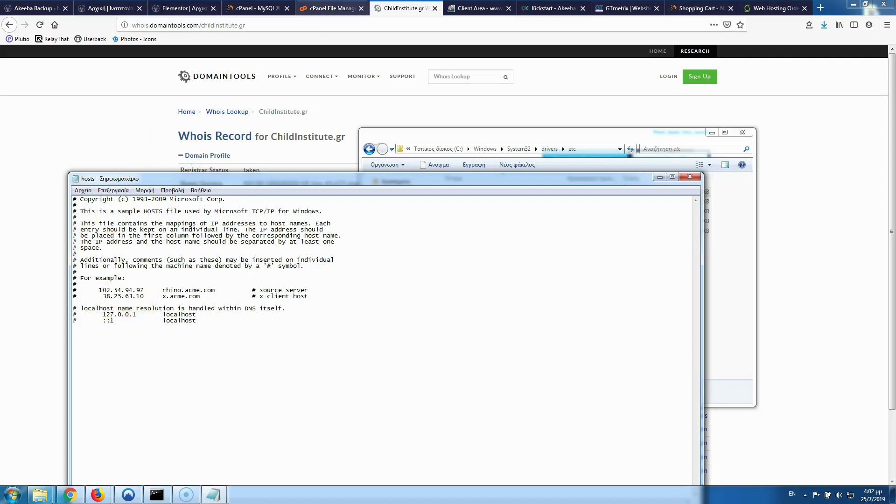
left_click(329, 9)
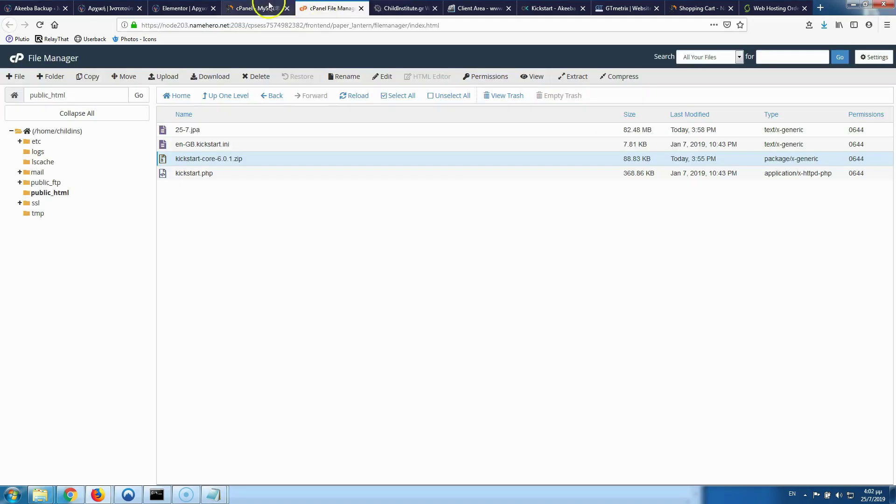
left_click(258, 6)
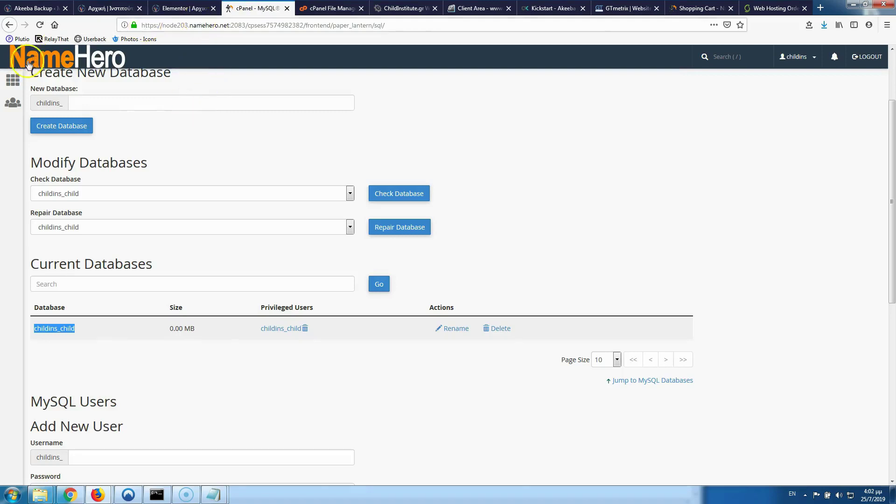
left_click(12, 81)
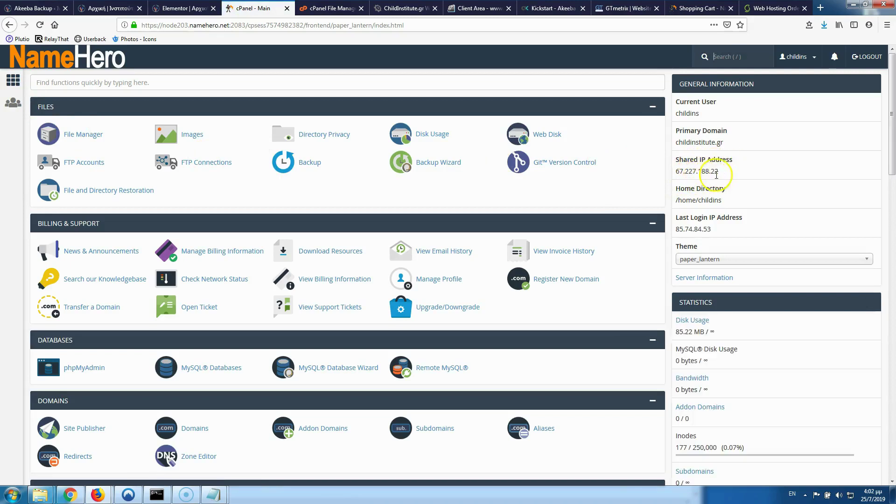
left_click_drag(720, 171, 676, 172)
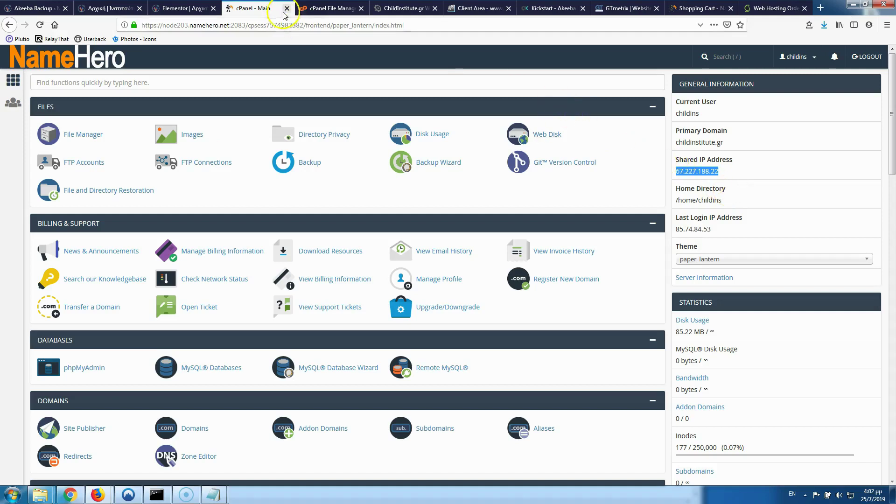
- Rerun 'ping childinstitute.gr', which still answers from 185.4.133.251
left_click(157, 495)
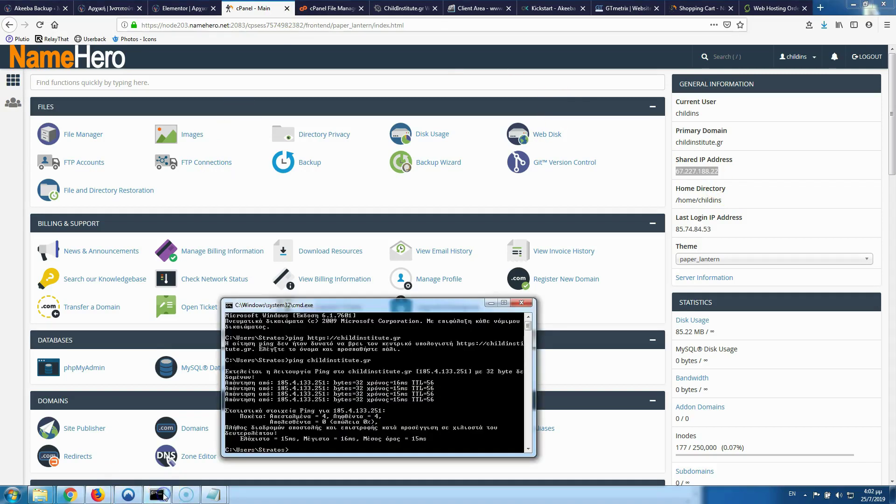
left_click(310, 408)
key("Up")
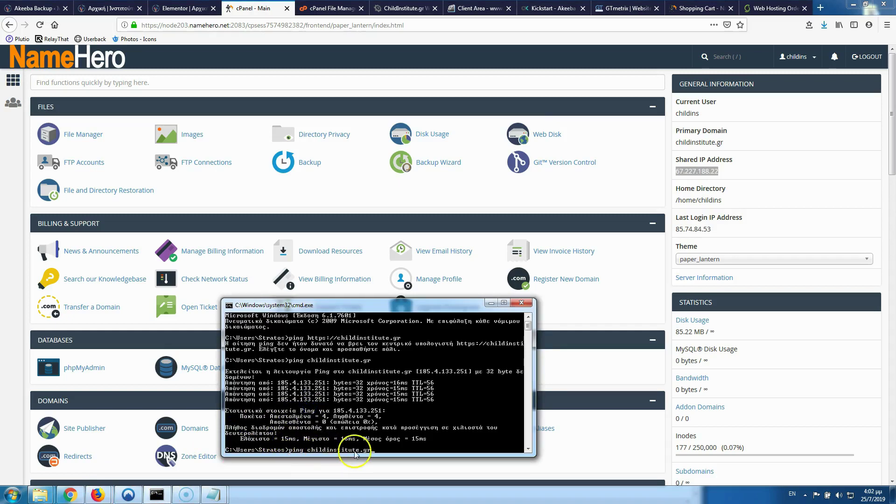
key("Return")
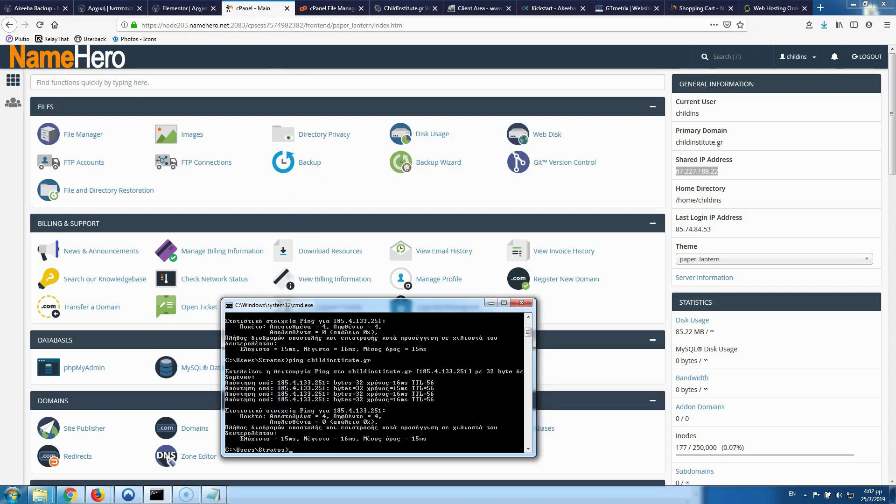
left_click(397, 8)
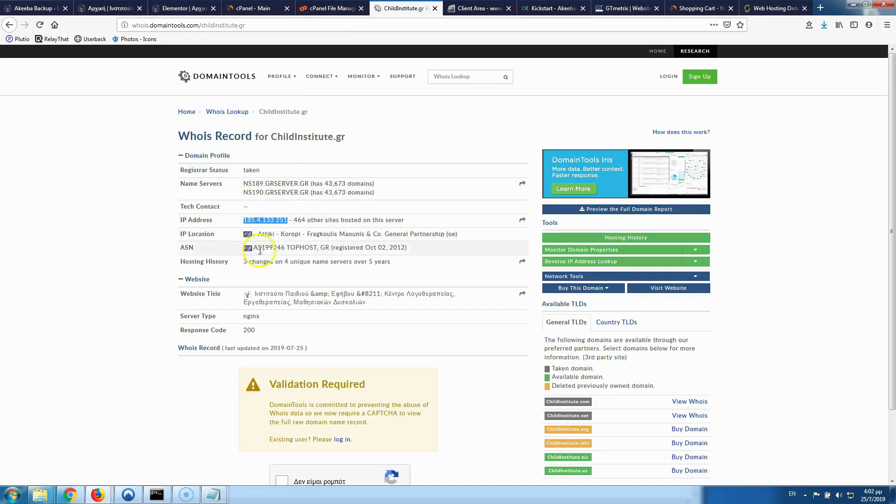
- Compare the Whois IP with the ping output, then bring the hosts file back
left_click(276, 281)
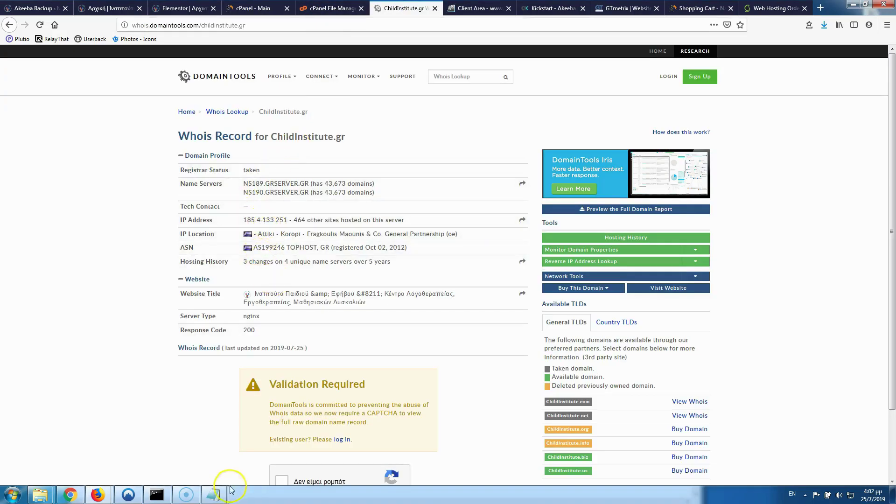
left_click(157, 494)
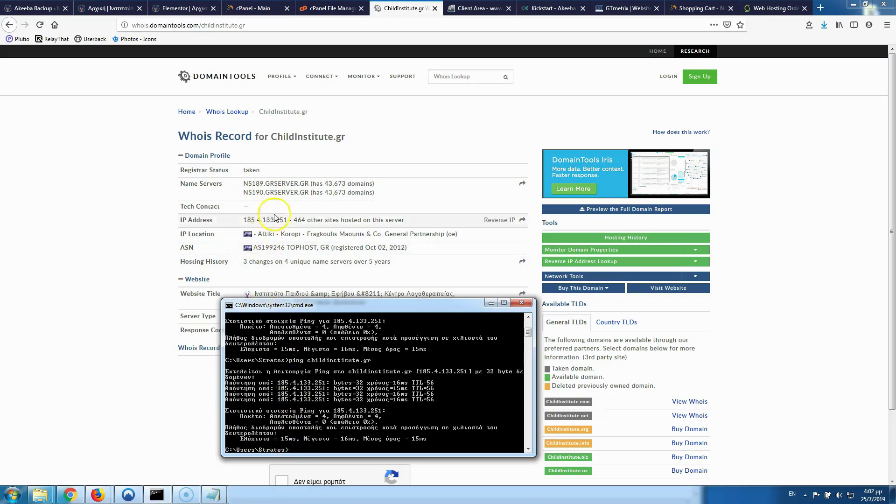
left_click(100, 246)
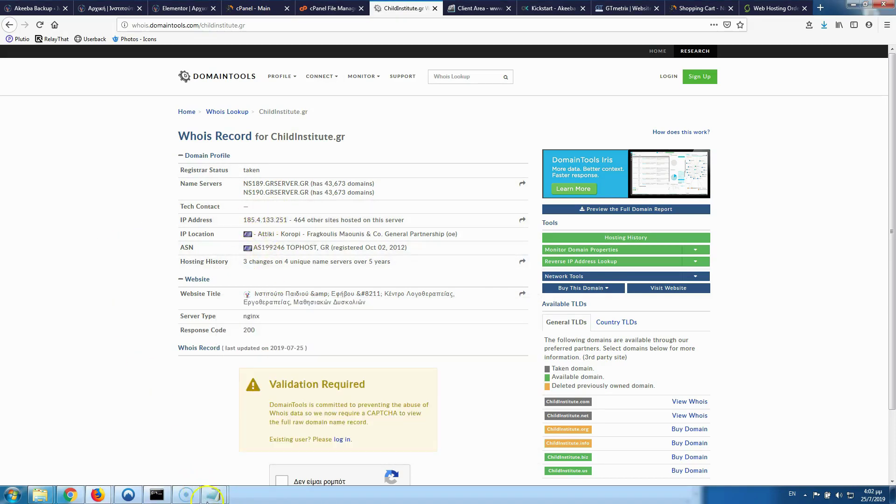
mouse_move(209, 500)
left_click(260, 462)
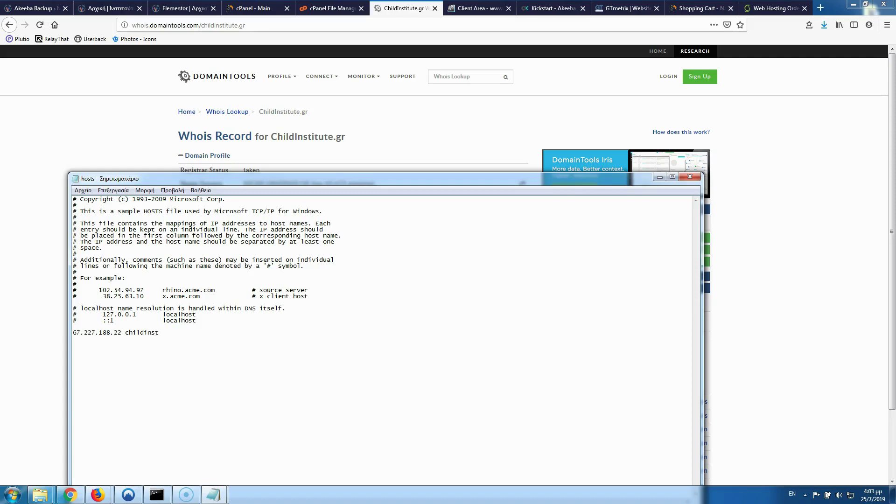
left_click(107, 9)
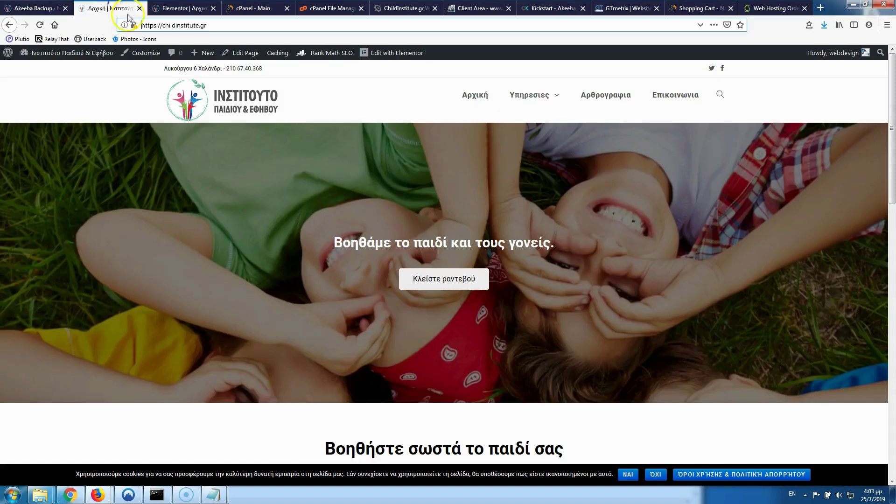
left_click_drag(225, 26, 172, 26)
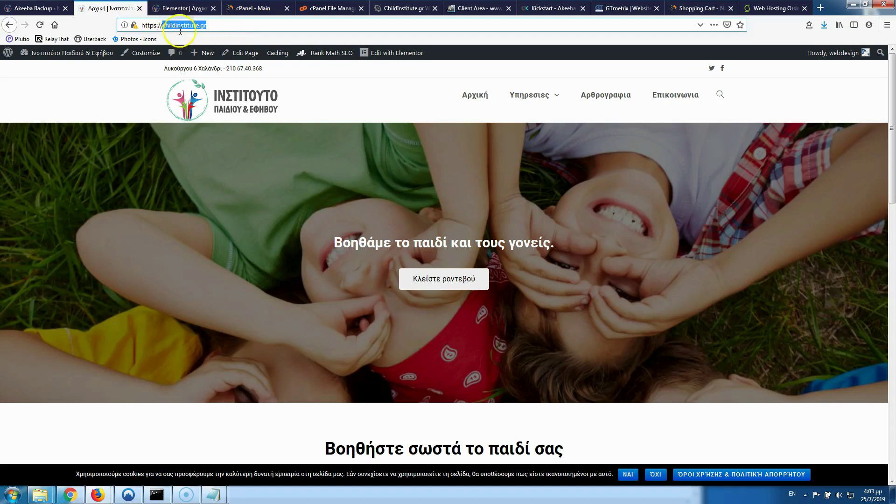
left_click(214, 495)
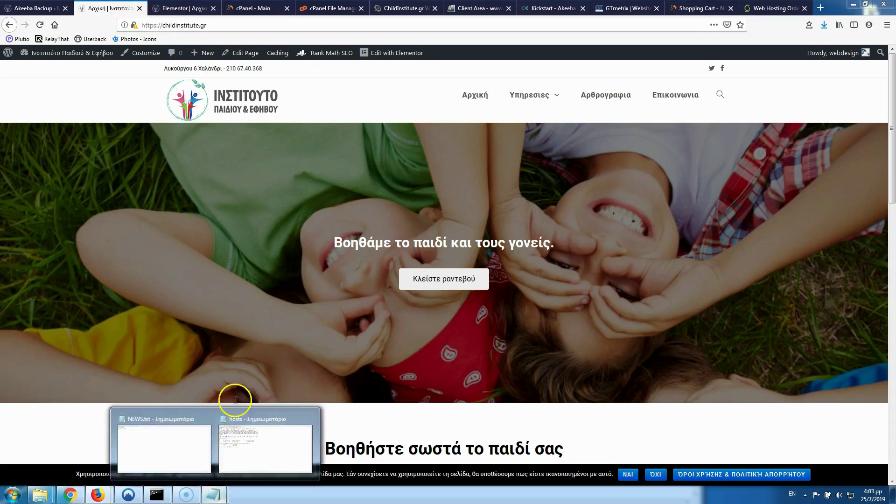
left_click(244, 451)
left_click_drag(199, 332, 127, 333)
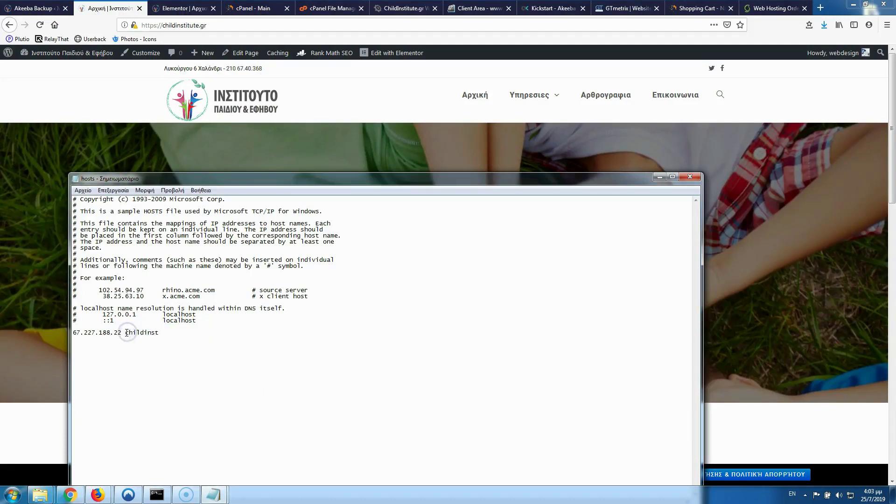
type("childinstitute.gr")
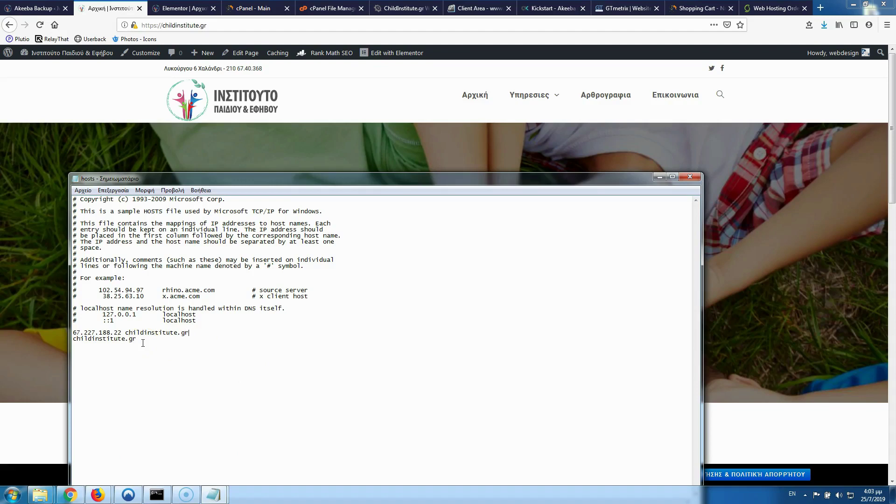
type("www.")
left_click(141, 338)
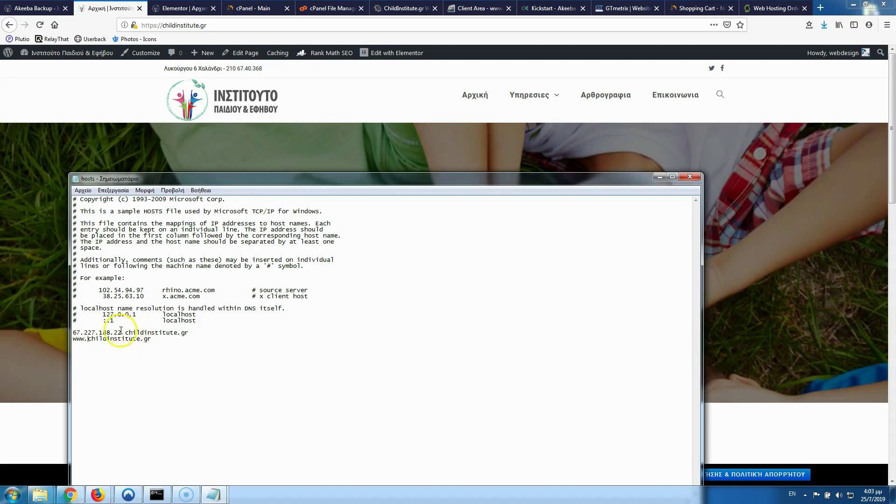
left_click_drag(122, 332, 61, 332)
key("ctrl+c")
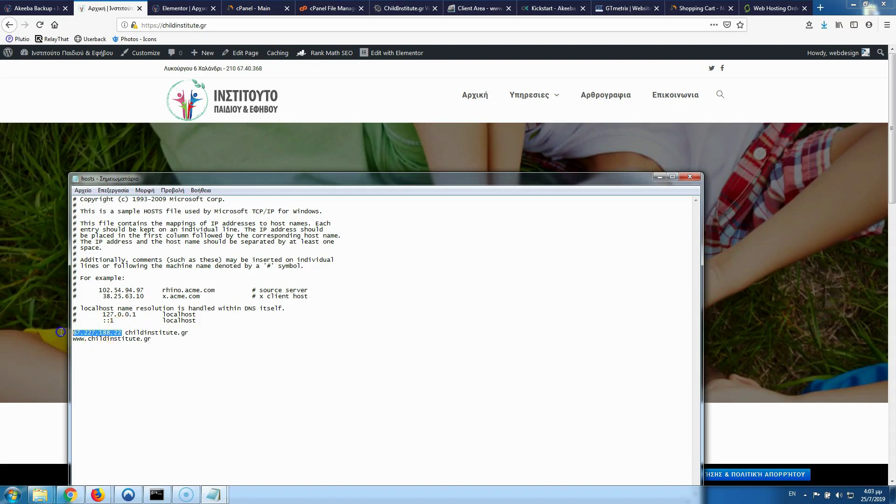
left_click(75, 341)
key("ctrl+v")
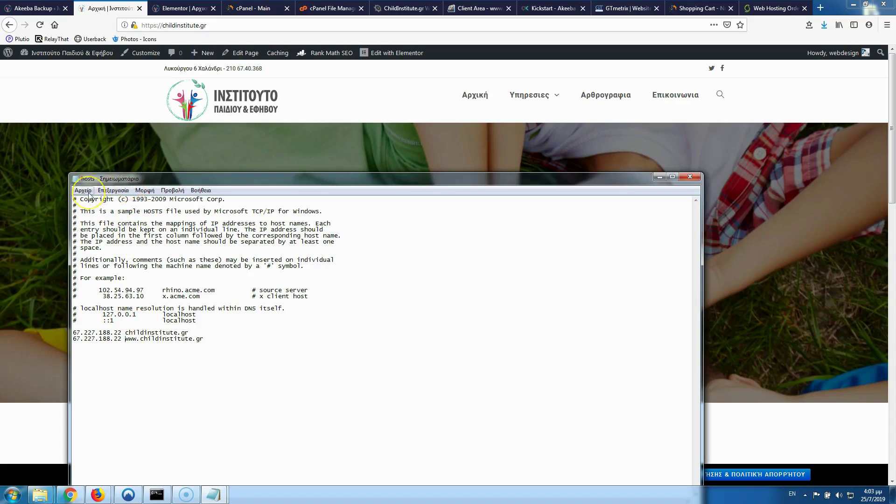
- Cancel the protected-folder save, copy both new lines, and close Notepad without saving
left_click(690, 177)
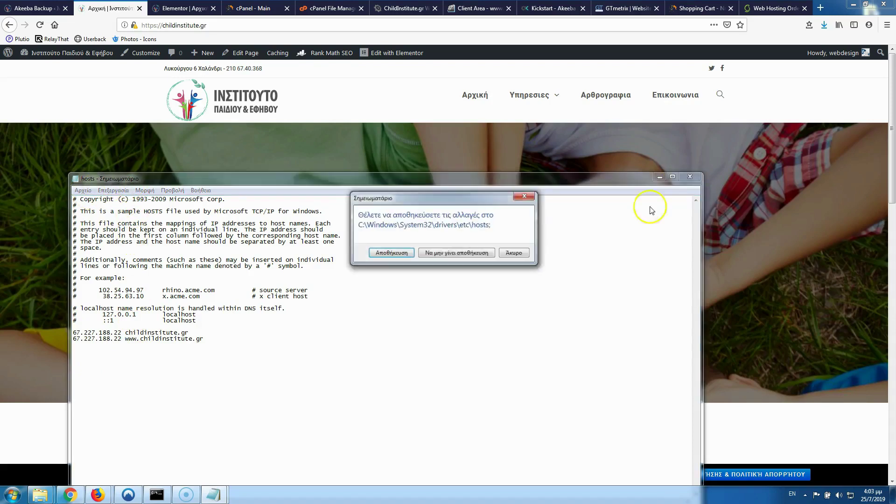
left_click(401, 253)
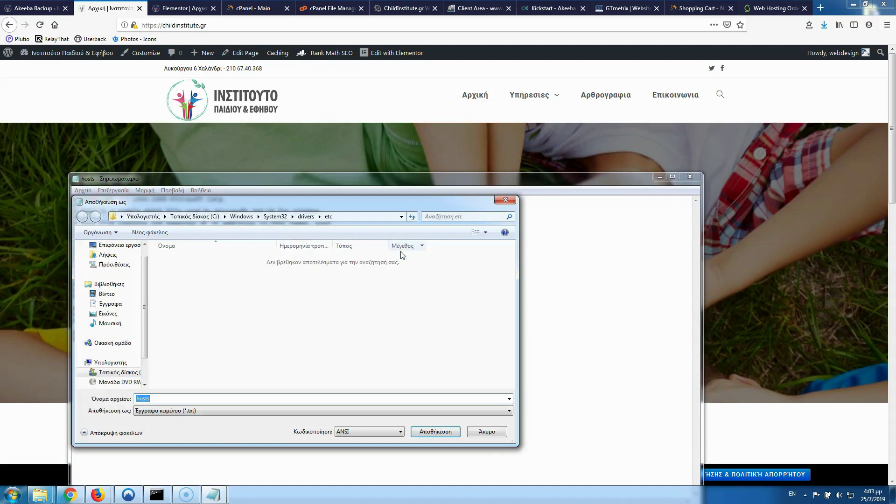
left_click(503, 433)
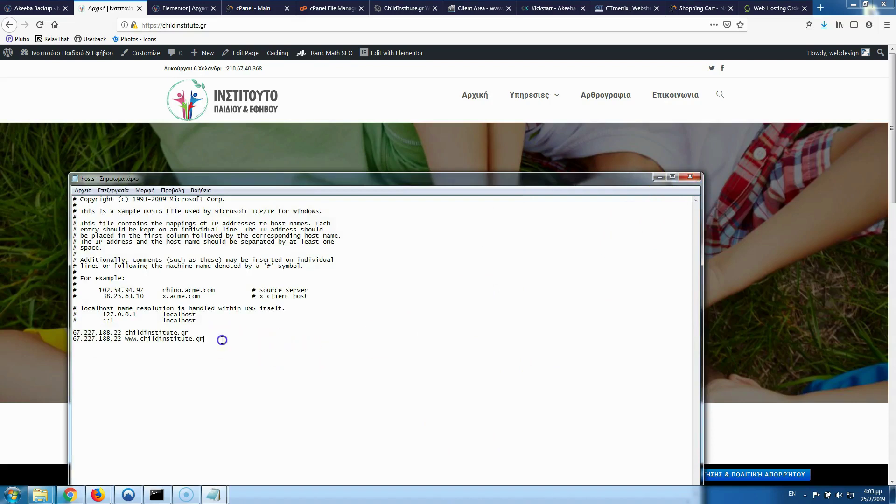
left_click(75, 333)
key("ctrl+shift+End")
key("ctrl+c")
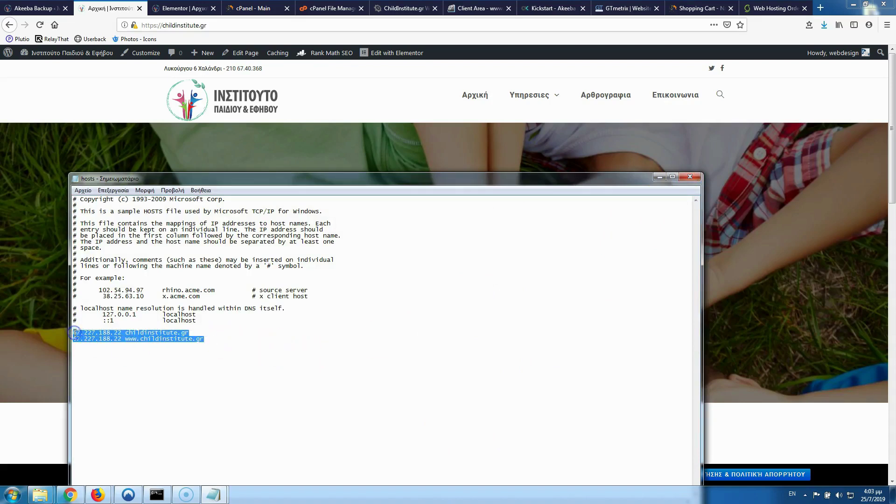
left_click(696, 176)
left_click(470, 254)
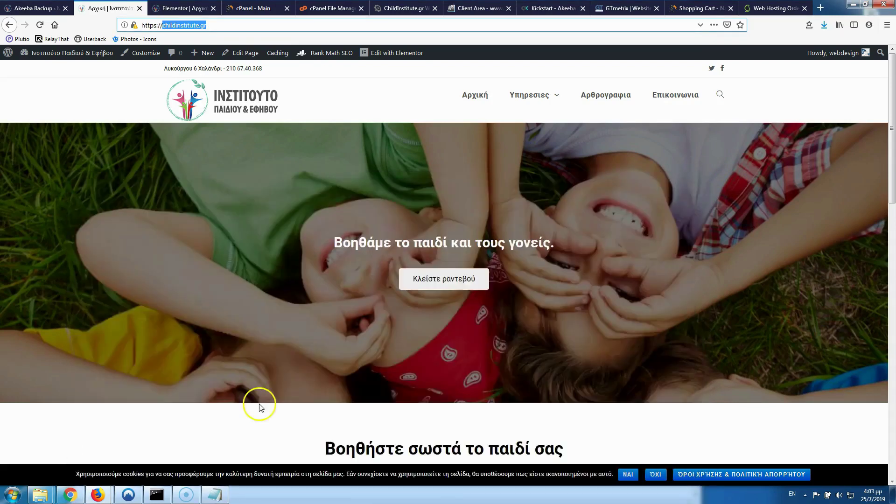
- Open hosts in Notepad++ and paste the two childinstitute.gr mapping lines
mouse_move(46, 498)
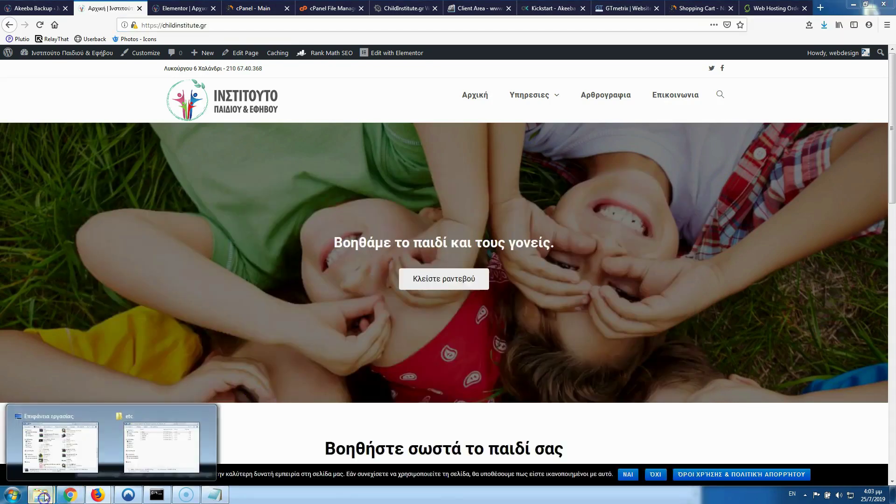
left_click(170, 456)
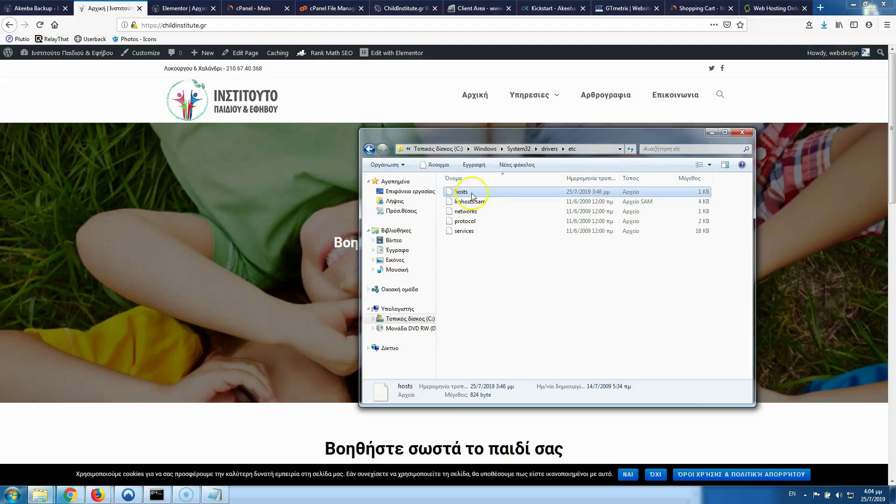
right_click(471, 192)
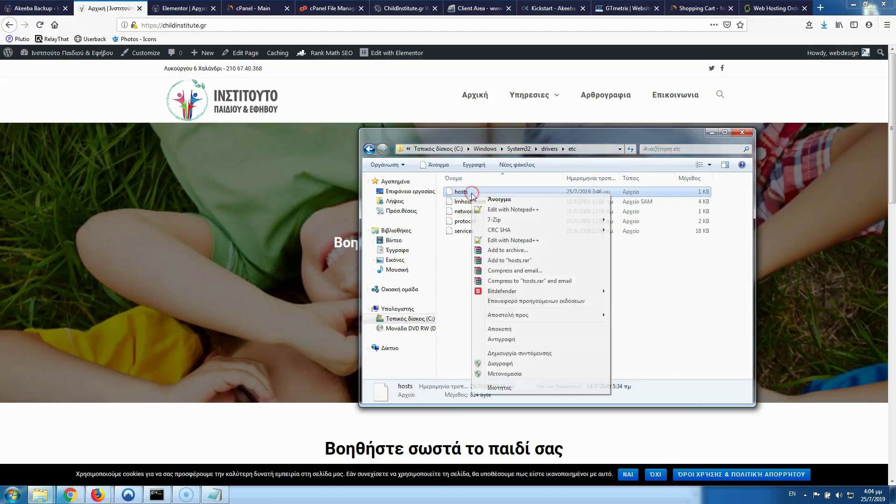
left_click(492, 210)
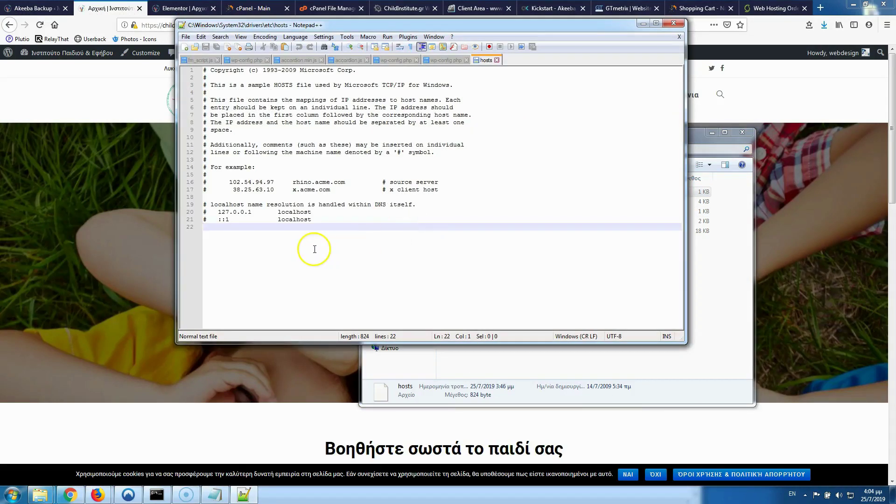
key("ctrl+v")
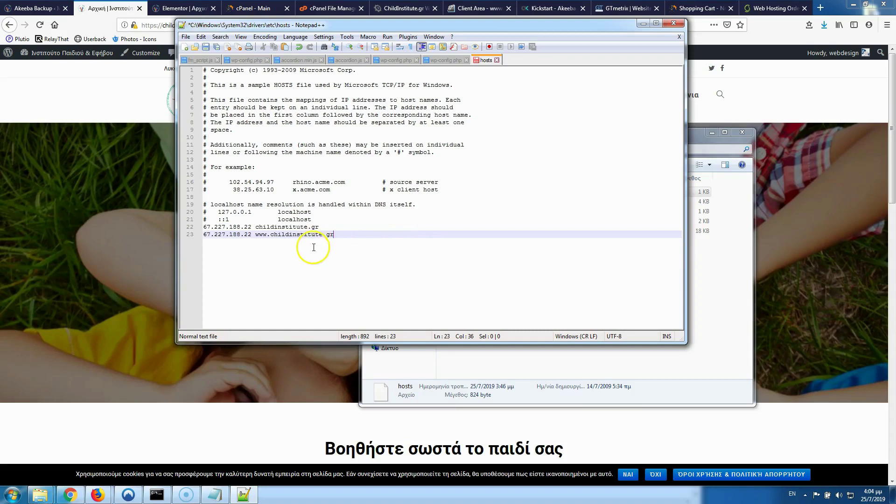
- Save hosts after relaunching Notepad++ as Administrator, then close it
left_click(202, 48)
left_click(462, 279)
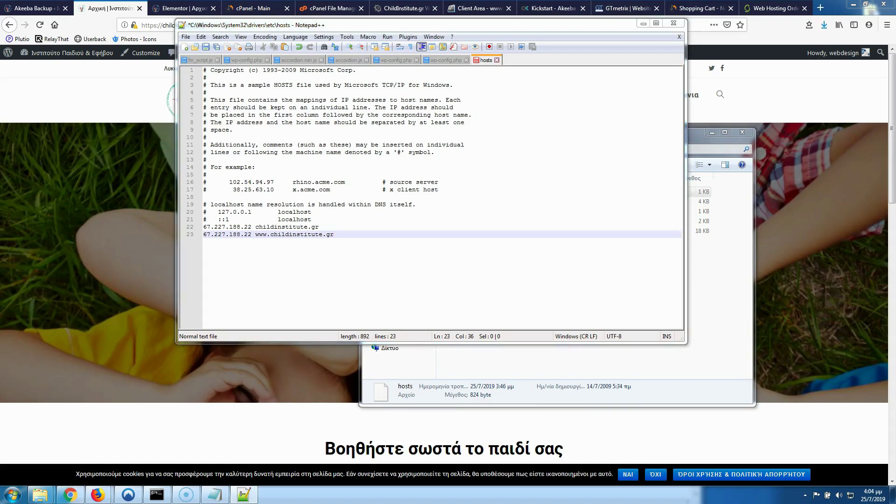
left_click(206, 47)
left_click(673, 23)
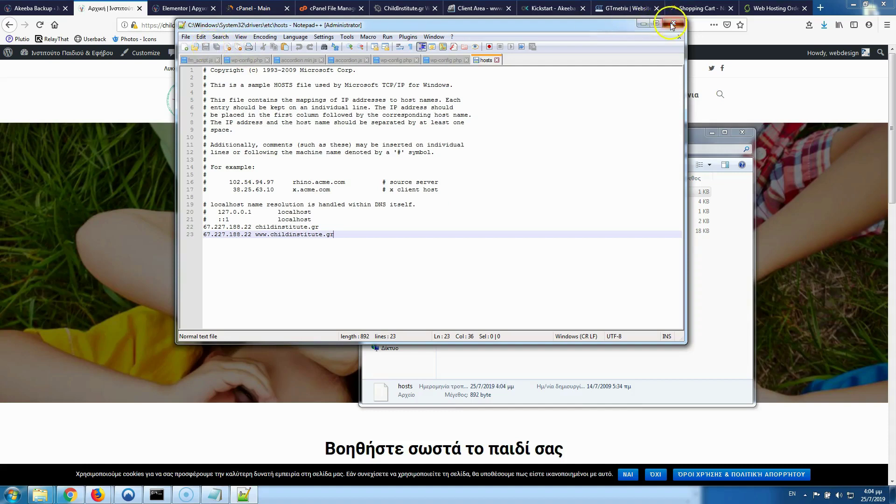
- Rerun 'ping childinstitute.gr', now answered by 67.227.188.22 at 151ms
left_click(157, 494)
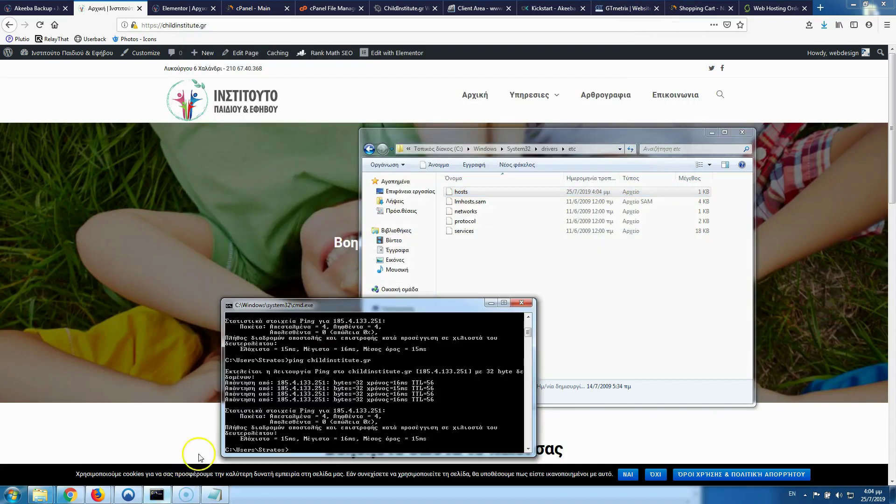
key("Up")
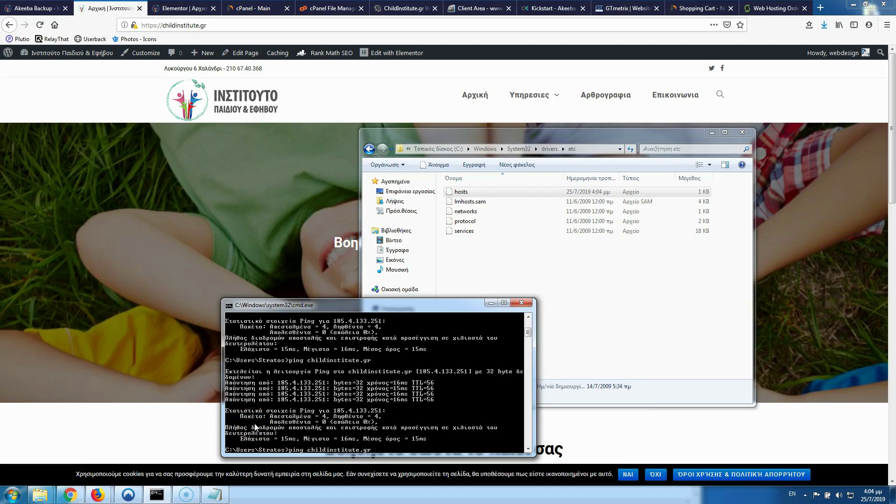
key("Return")
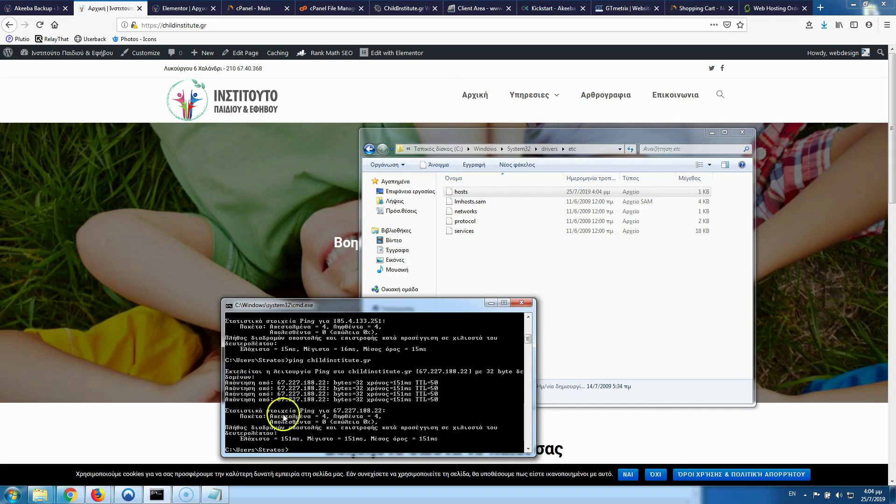
scroll(340, 392, "up", 1)
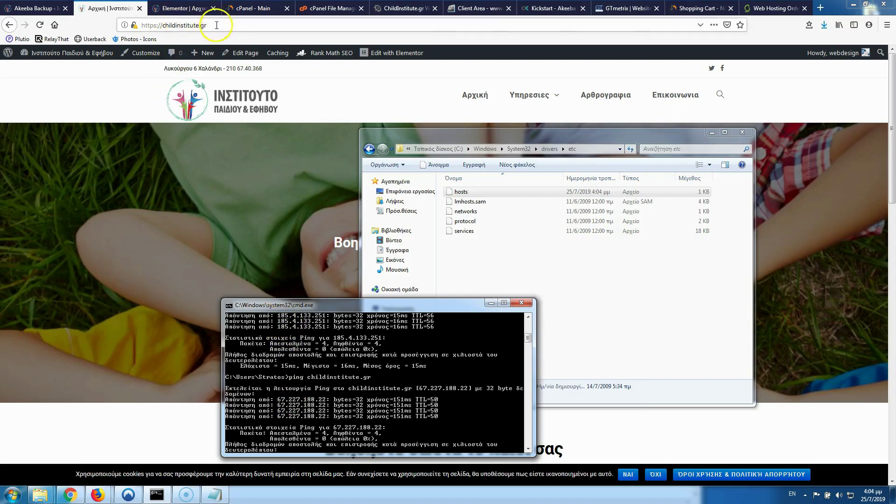
left_click(201, 25)
key("ctrl+c")
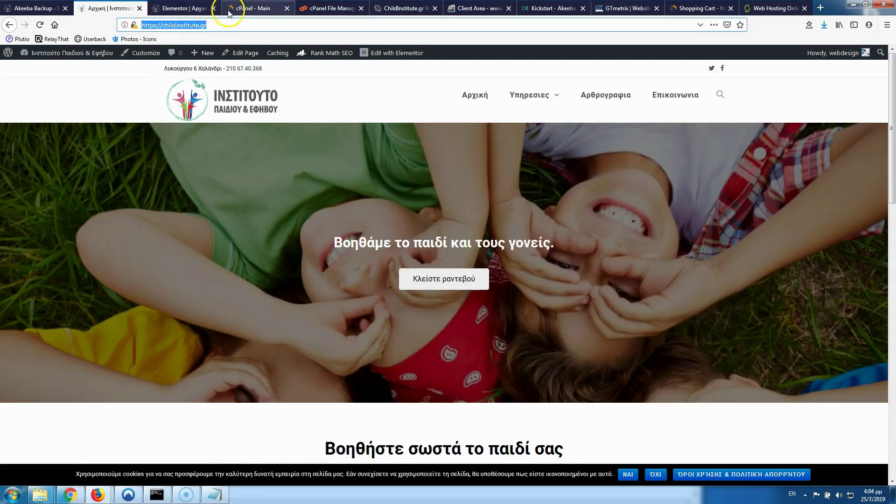
- Load childinstitute.gr in the current tab, then again in a new private window
left_click(196, 10)
left_click(204, 25)
key("ctrl+v")
key("Return")
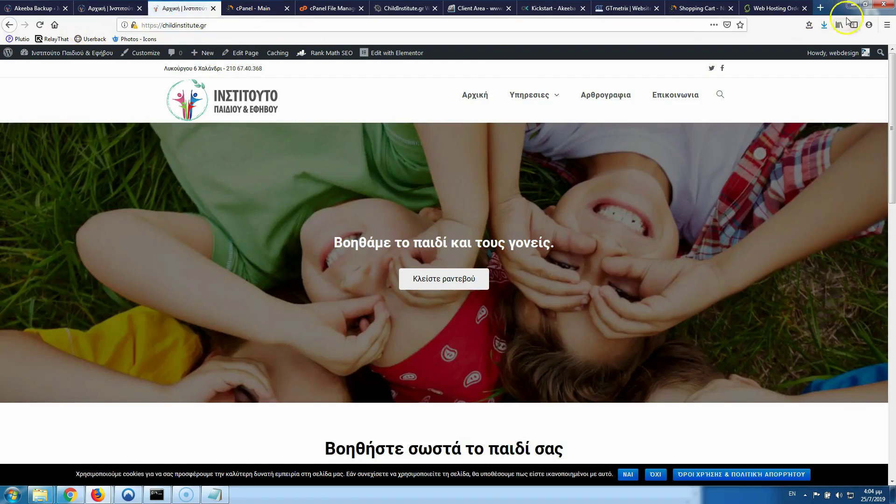
left_click(883, 26)
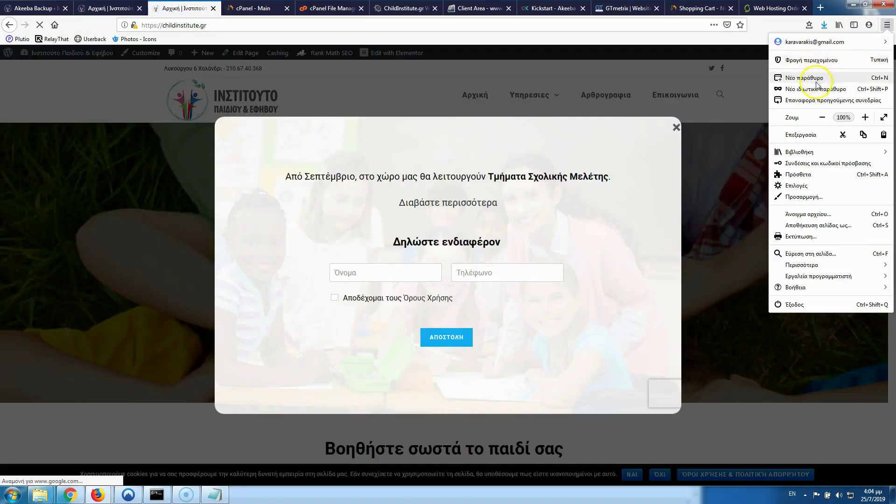
left_click(815, 89)
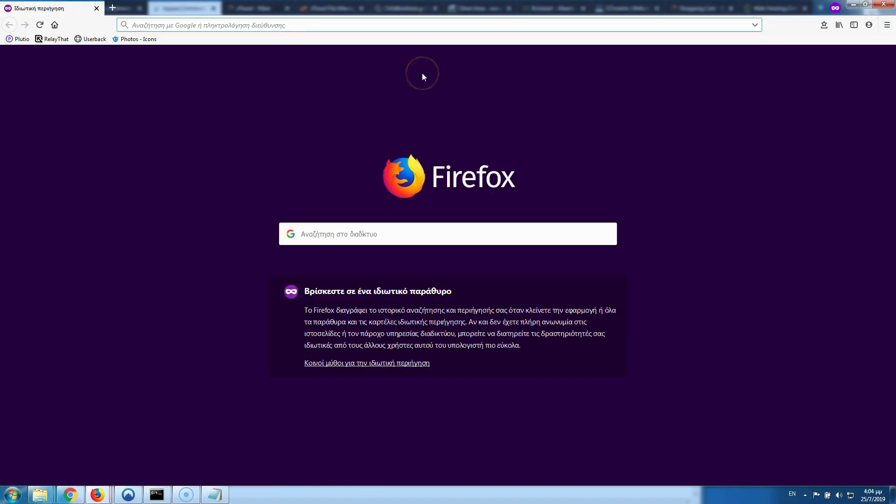
key("ctrl+v")
key("Return")
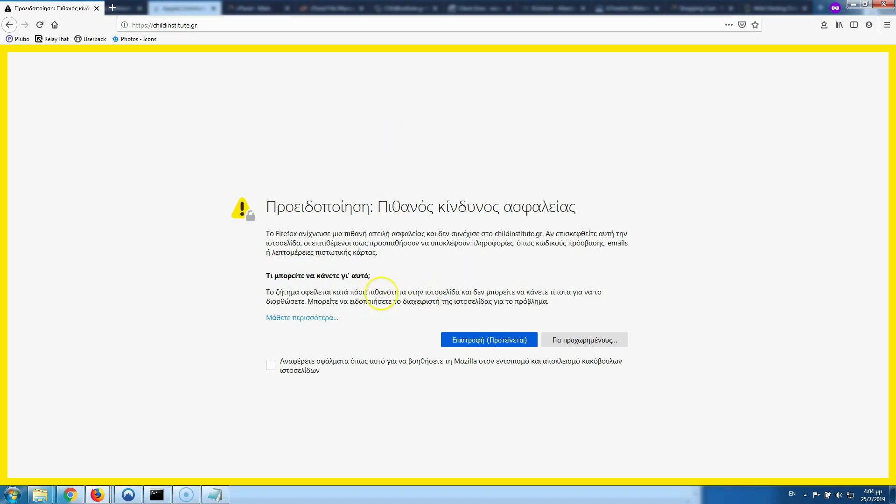
- Reload childinstitute.gr over plain http instead of https
left_click(148, 25)
left_click(148, 25)
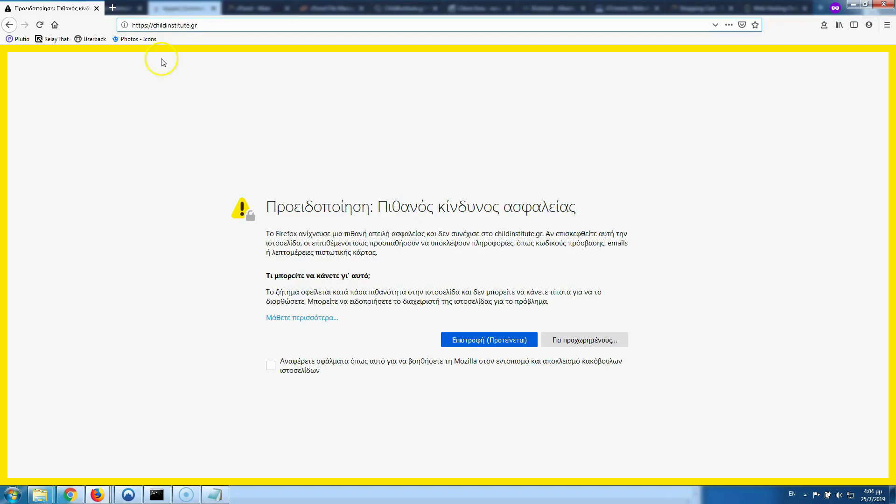
key("BackSpace")
key("Return")
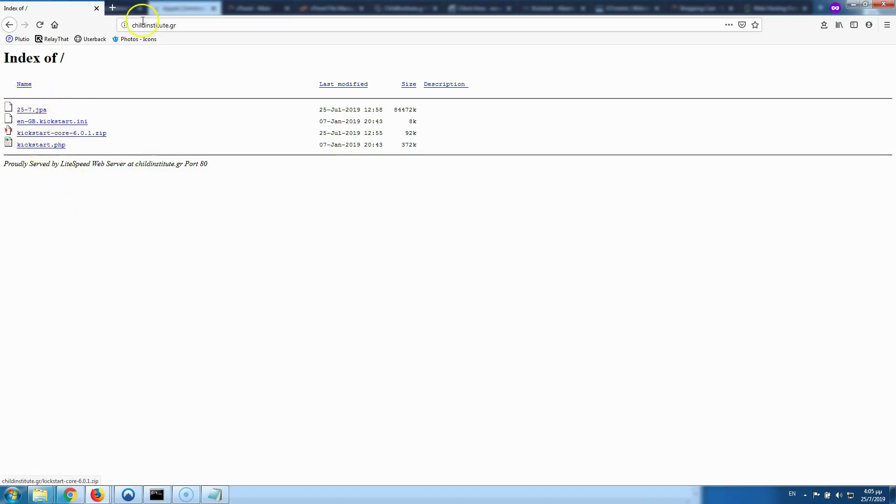
- Open the root listing at childinstitute.gr/ and launch kickstart.php
left_click(187, 20)
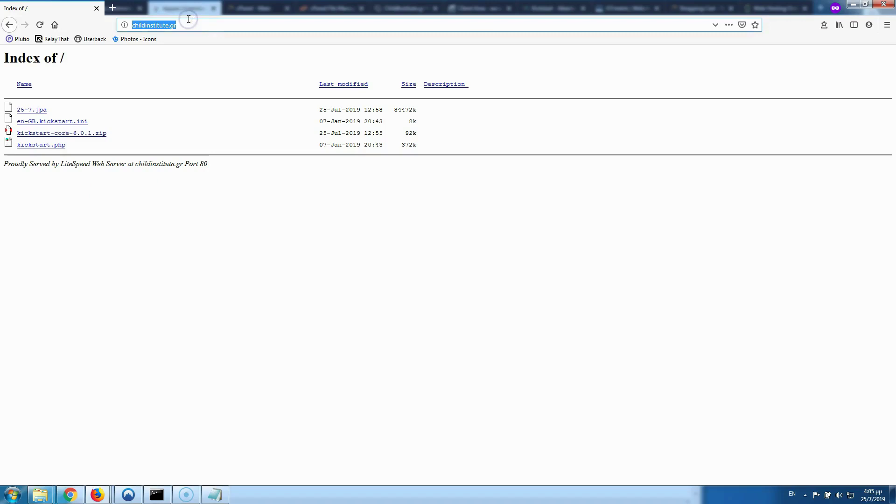
left_click(188, 20)
type("/")
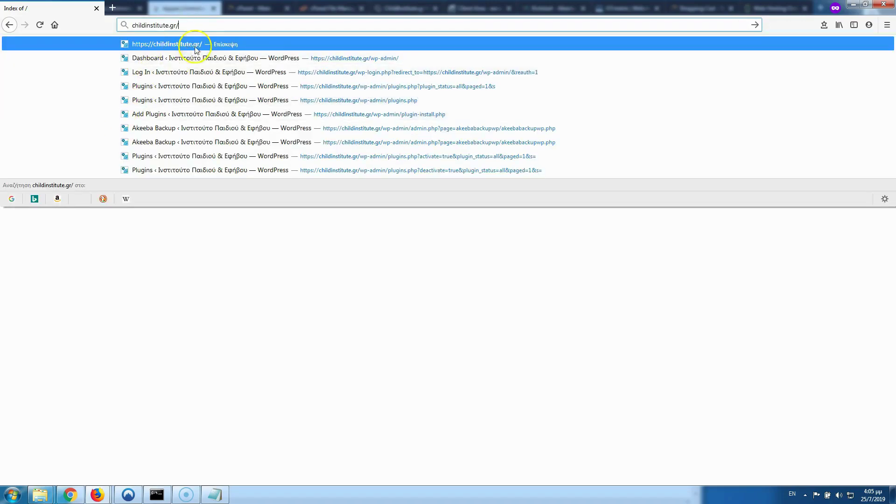
key("Return")
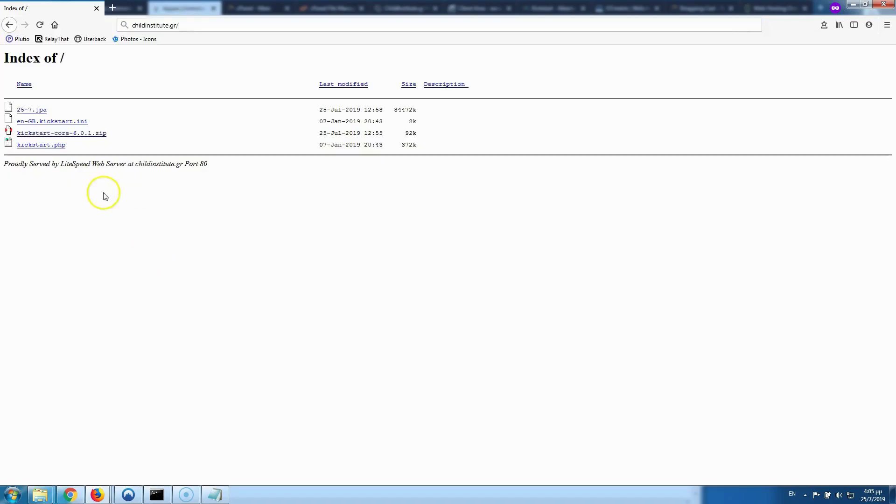
left_click(42, 145)
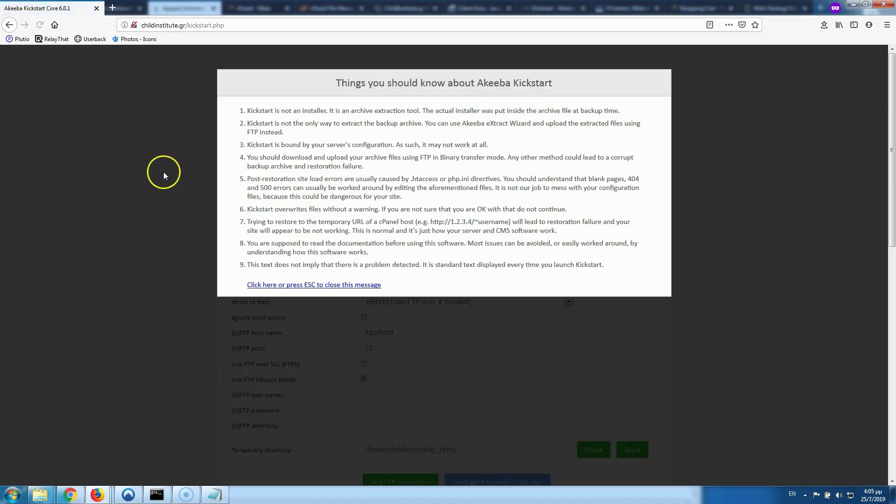
- Dismiss the Kickstart notice, select the 25-7.jpa archive and start extracting it
left_click(320, 285)
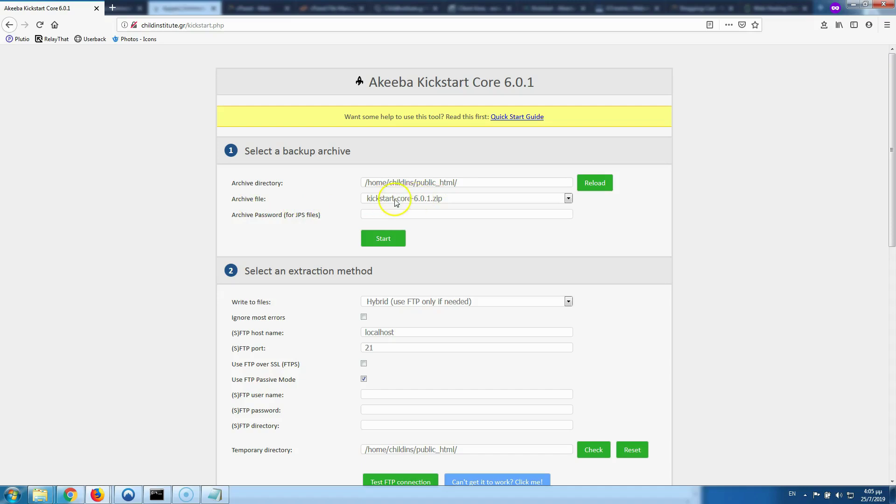
left_click(434, 202)
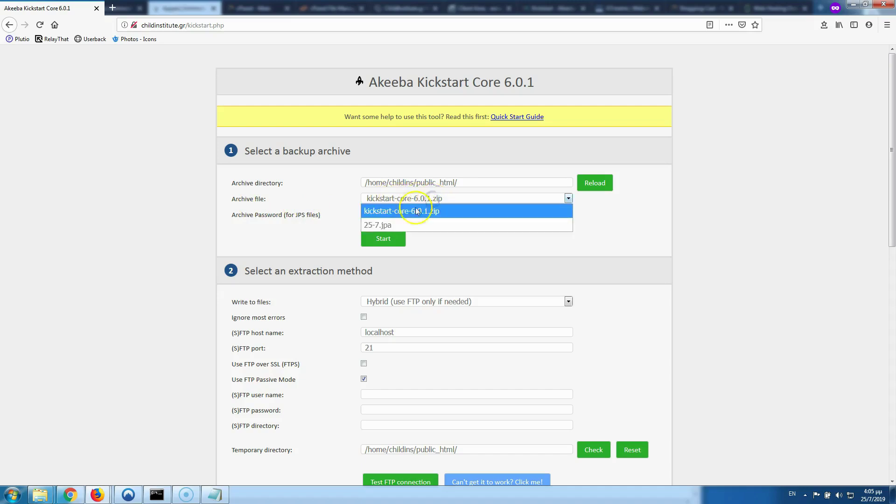
left_click(387, 223)
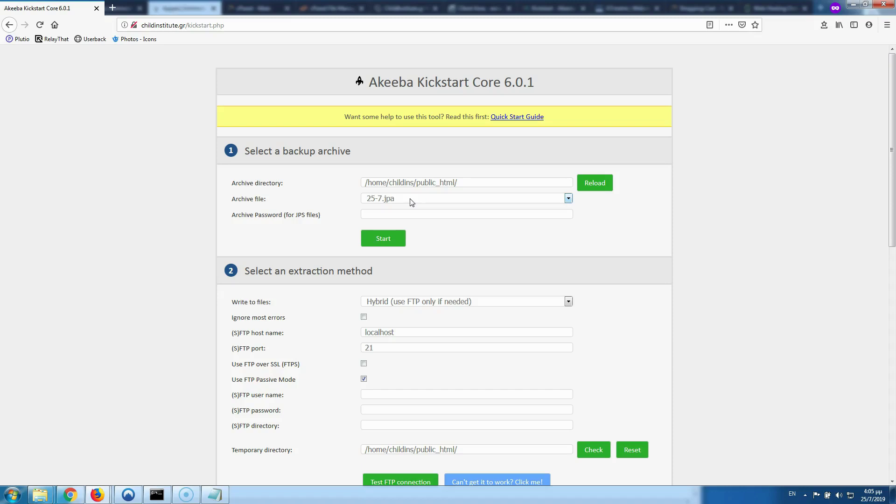
left_click(374, 241)
left_click(397, 197)
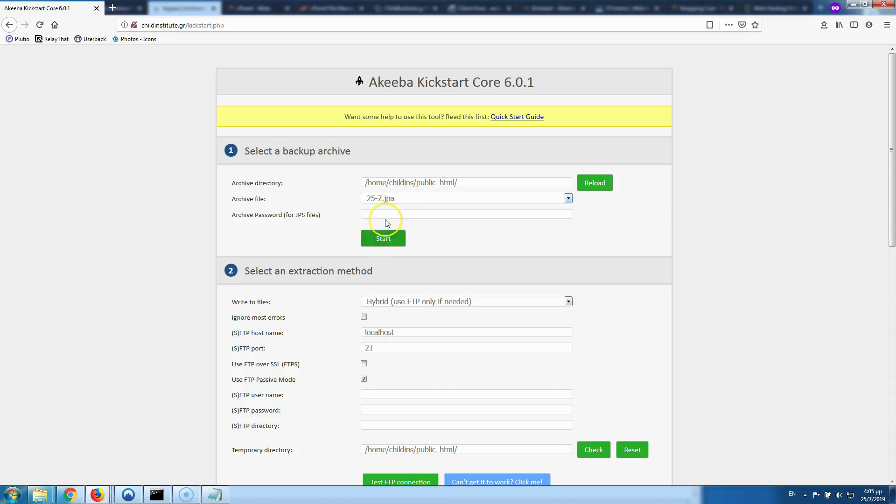
left_click(385, 239)
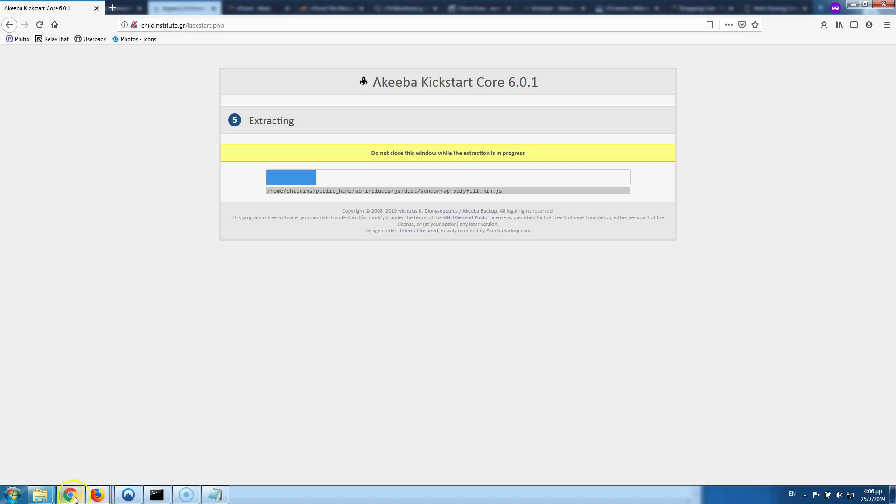
- Close the site's signup popup, return to the cPanel dashboard and open Email Accounts
mouse_move(95, 492)
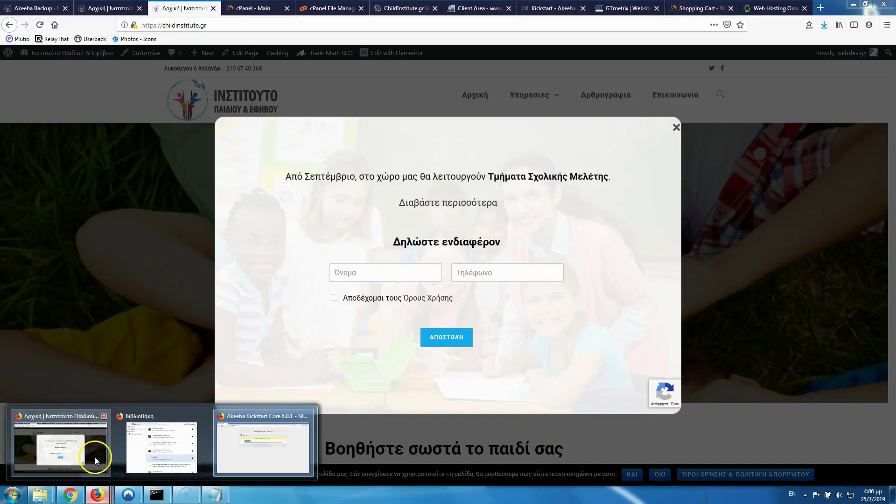
left_click(95, 456)
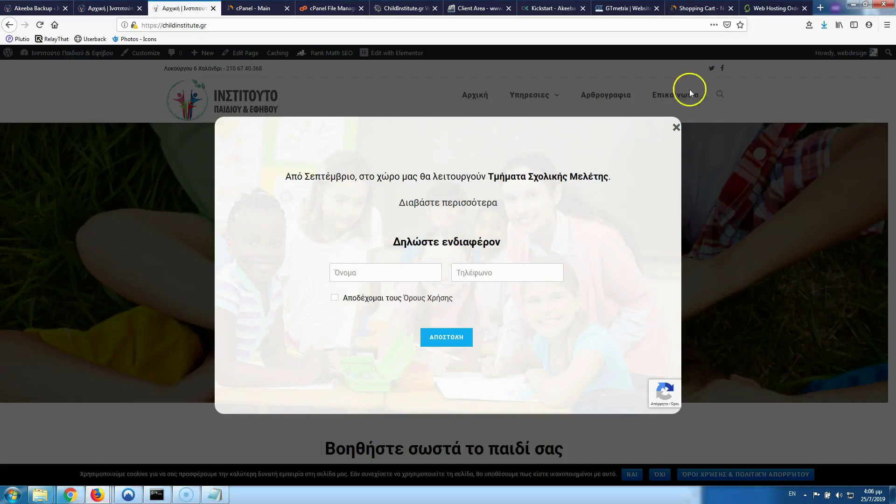
left_click(676, 127)
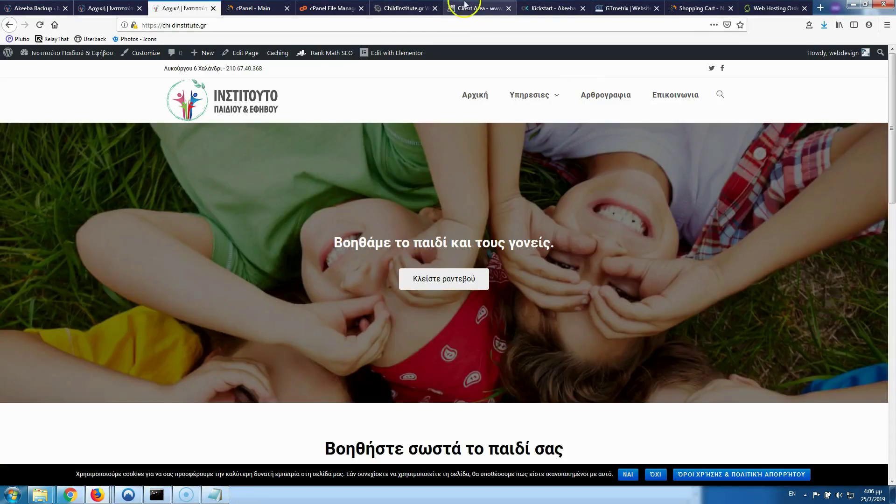
left_click(310, 8)
left_click(256, 8)
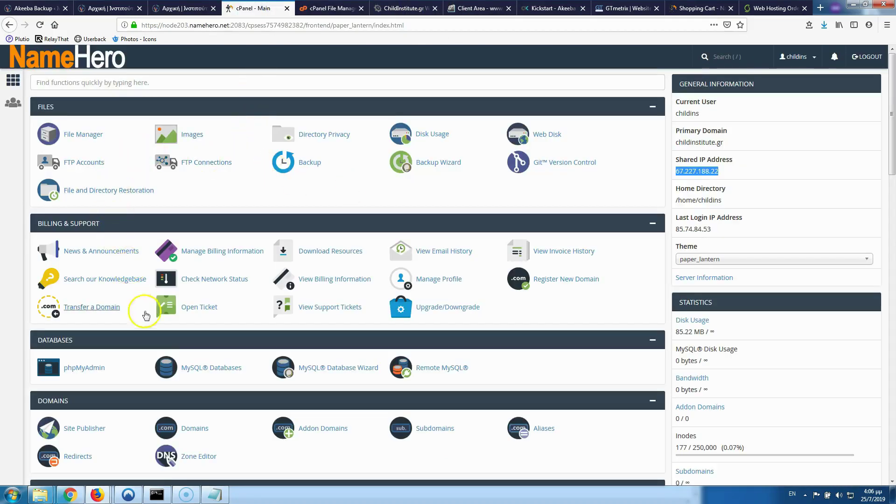
scroll(146, 308, "down", 3)
scroll(147, 309, "down", 2)
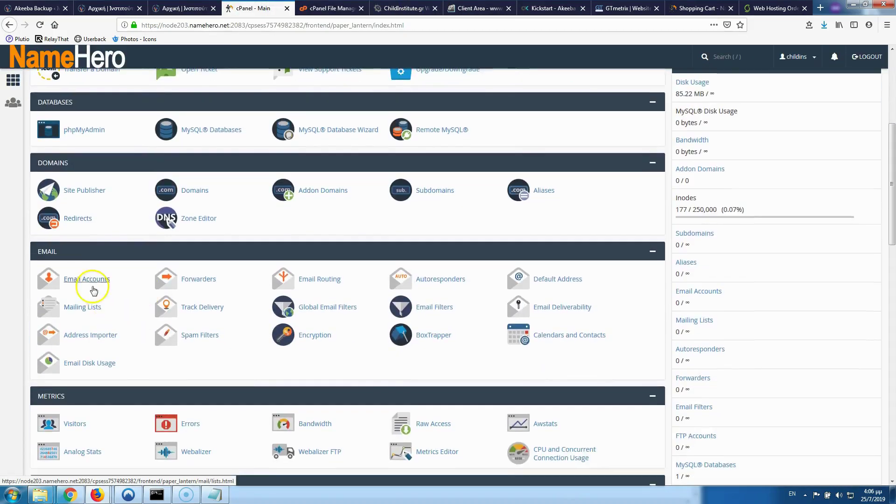
left_click(91, 283)
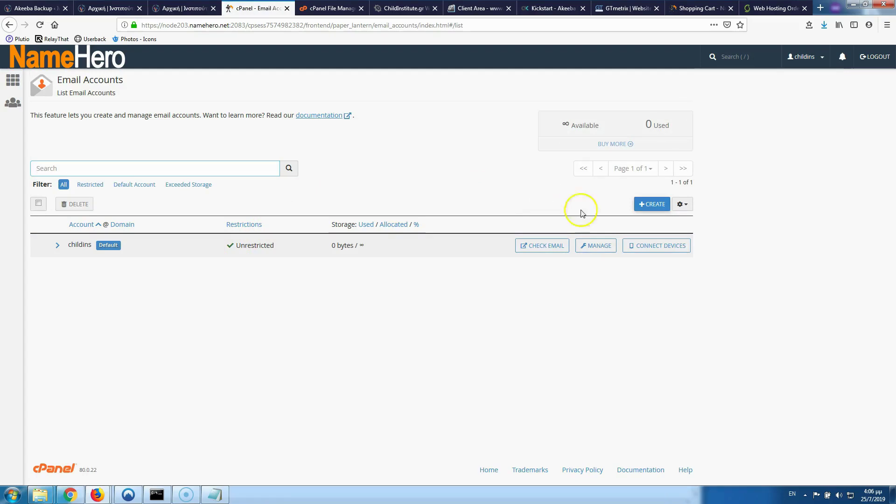
- Create the info mailbox with a generated strong password and let Firefox save the password
left_click(647, 200)
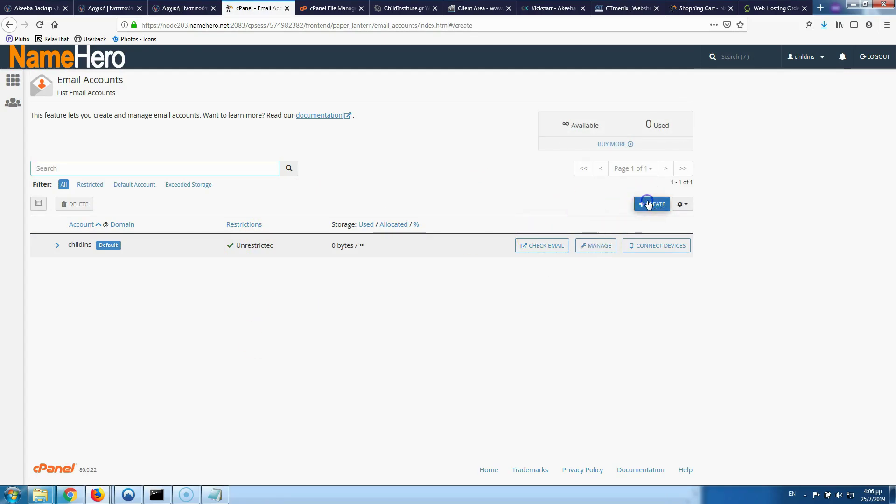
left_click(110, 179)
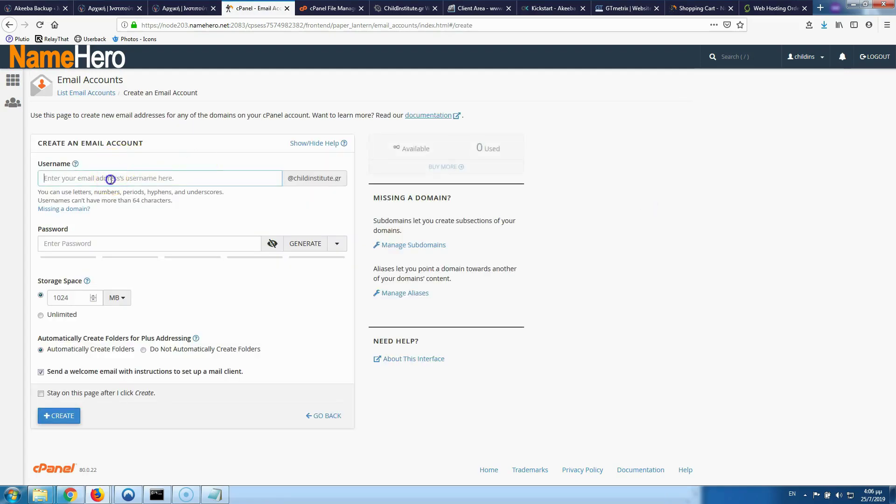
type("info")
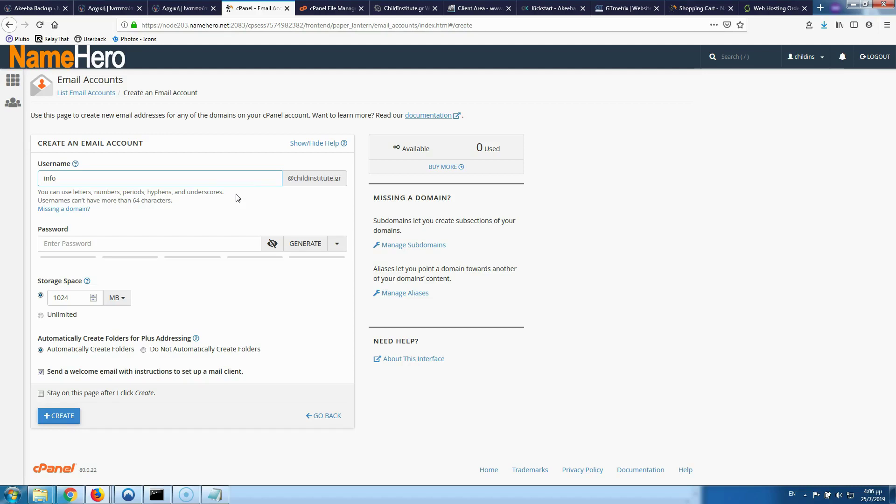
left_click(229, 183)
left_click(198, 182)
left_click(304, 243)
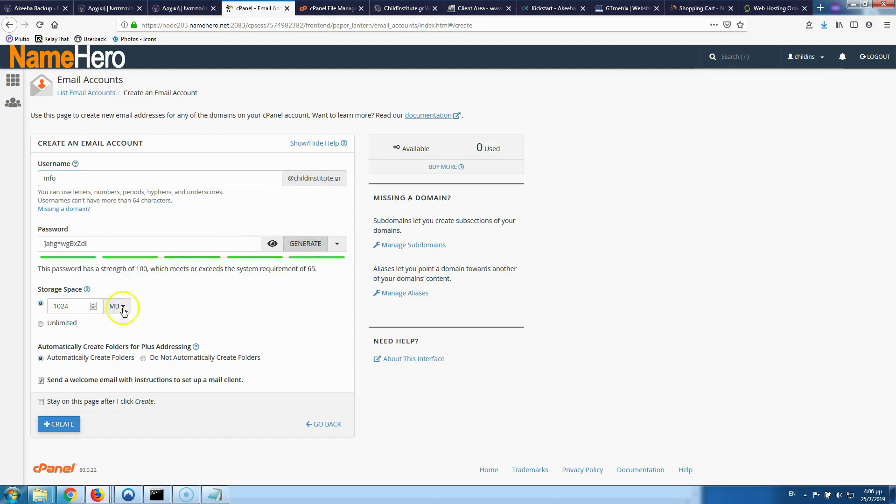
left_click(56, 430)
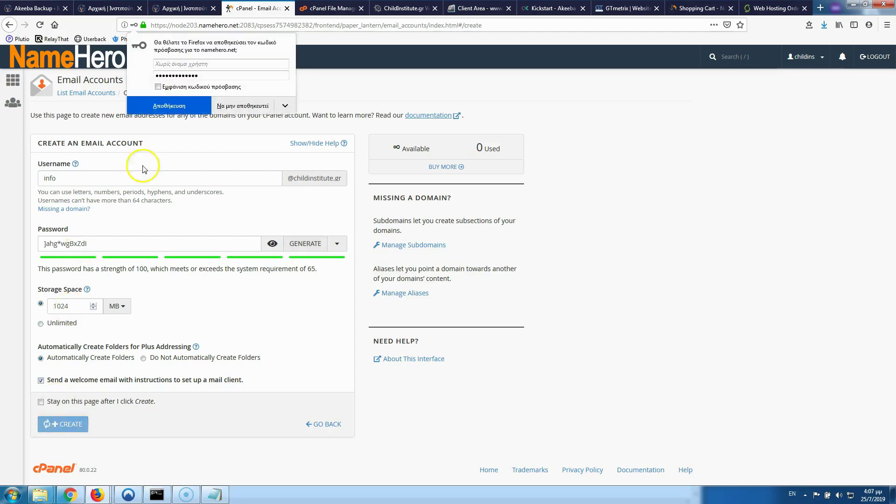
left_click(175, 109)
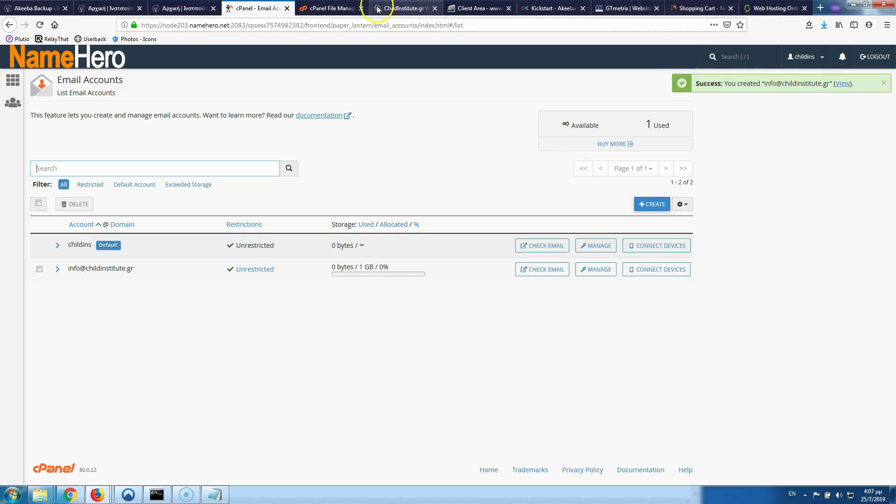
- Check the SiteGround order page, then return to the email accounts list
left_click(764, 9)
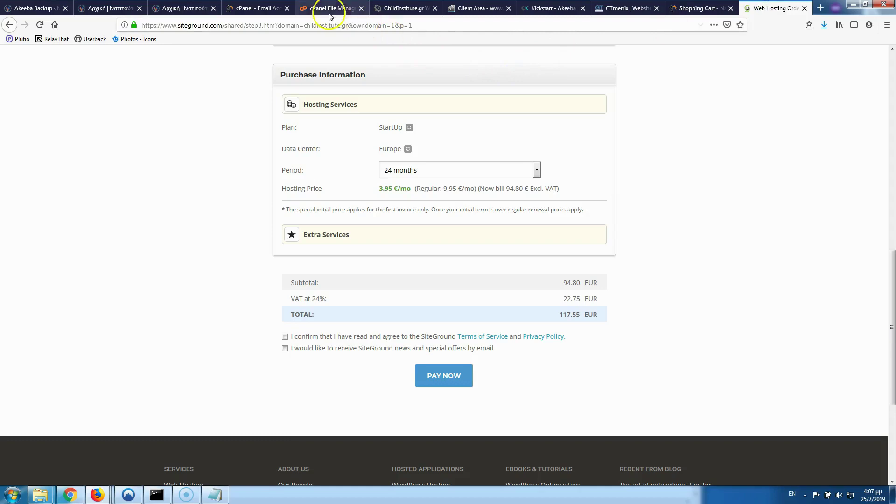
left_click(321, 10)
left_click(262, 12)
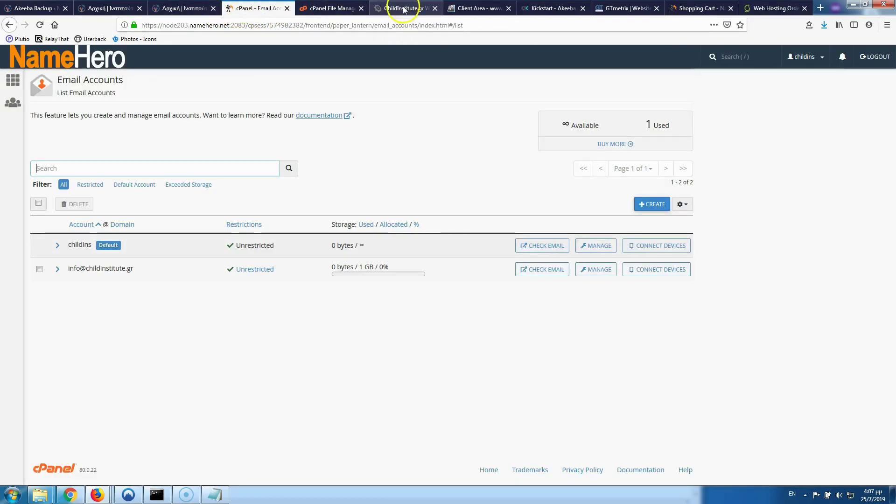
- Bring back the Kickstart window, hide the NEWS.txt notes, and wait for extraction to finish
mouse_move(96, 494)
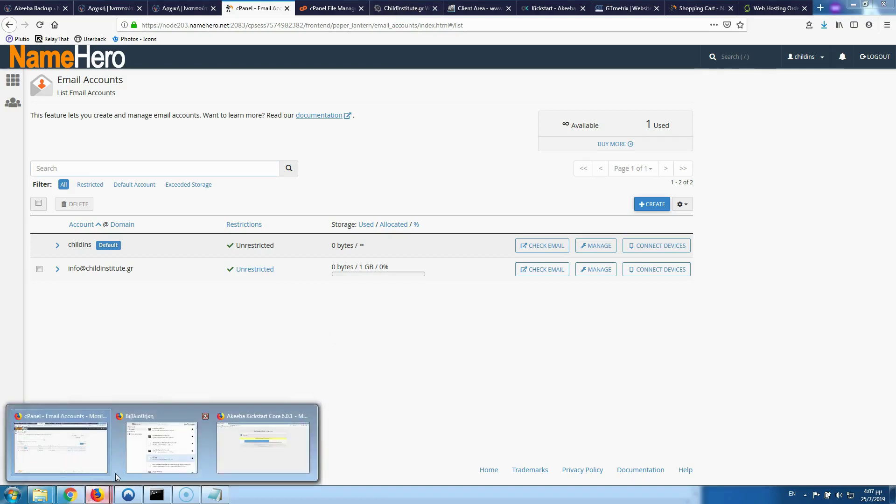
left_click(265, 461)
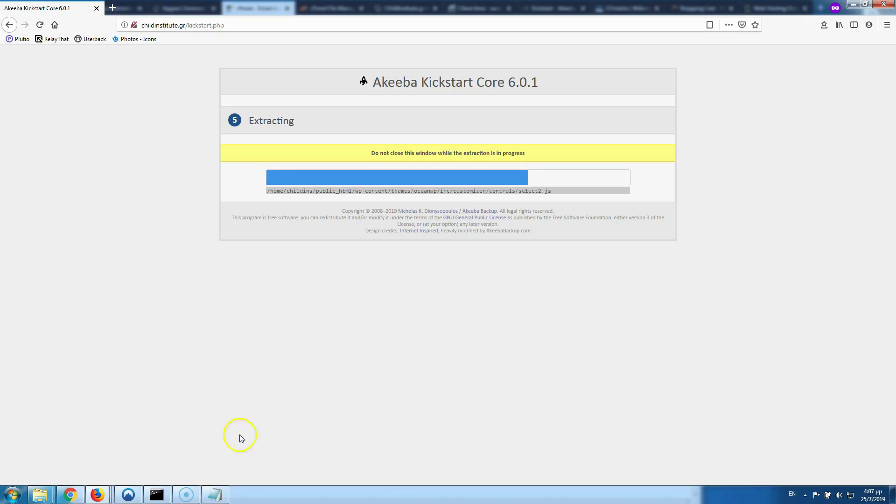
left_click(216, 494)
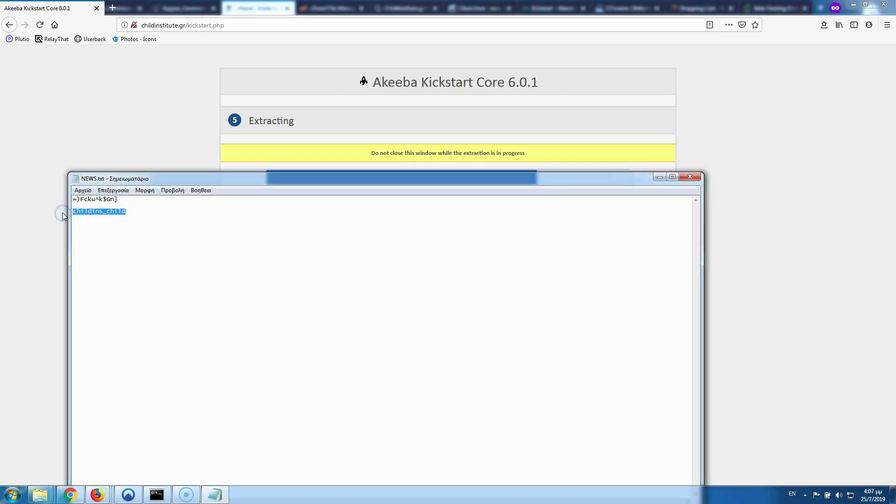
left_click(658, 177)
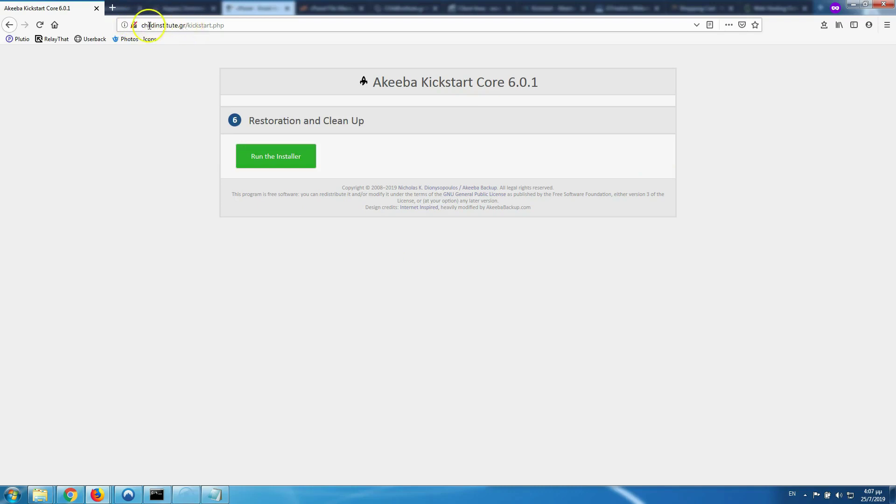
- Run the installer, review the pre-installation check and continue to Database Restoration
left_click(269, 153)
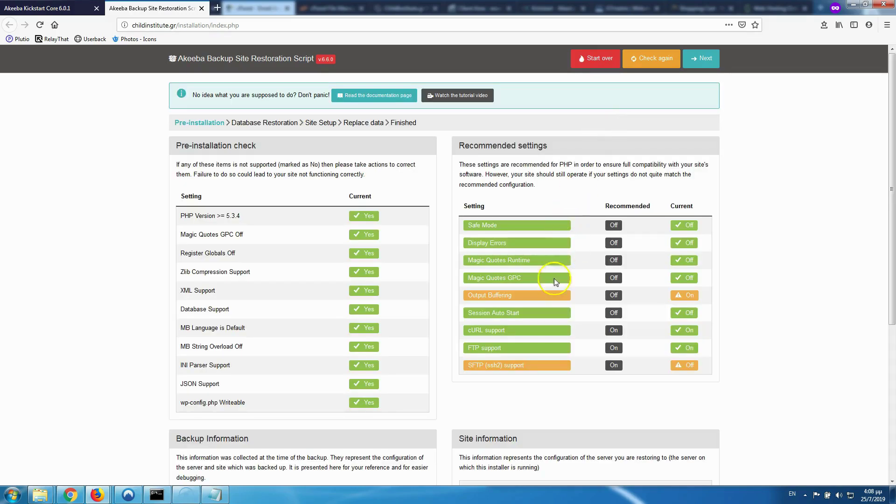
scroll(554, 278, "down", 5)
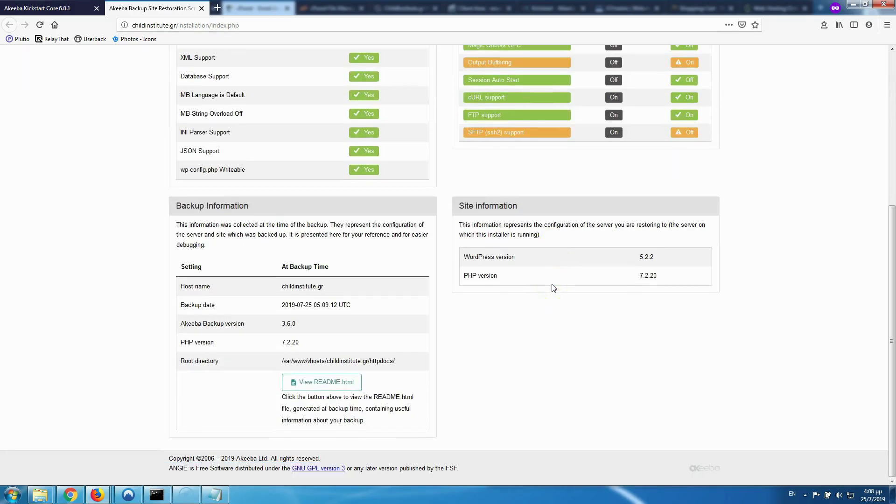
scroll(554, 287, "up", 5)
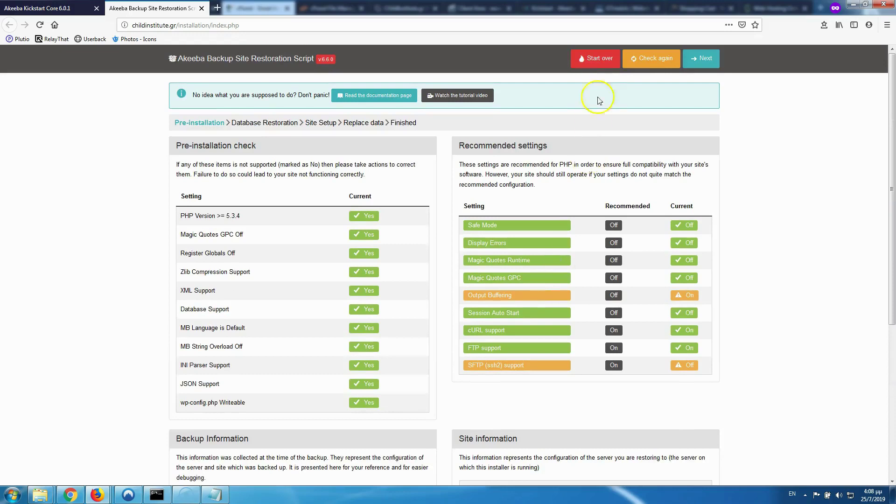
left_click(704, 64)
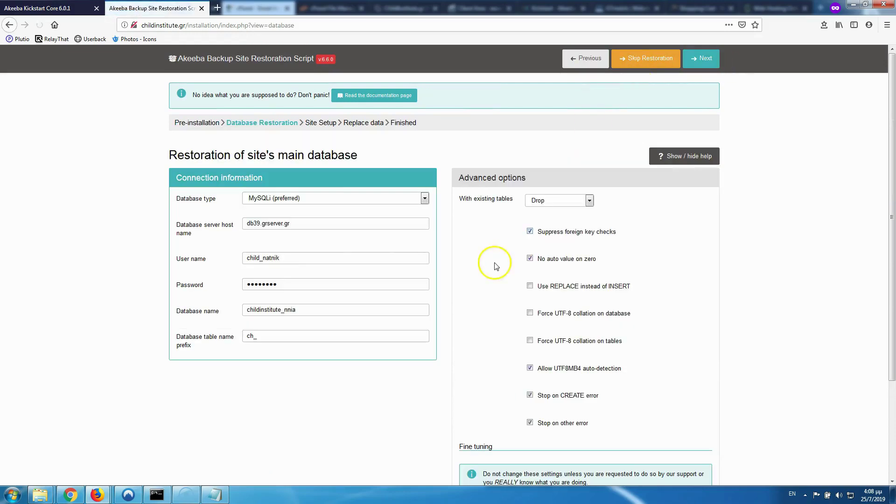
- Replace the database host, user name and database name, and change the table prefix from ch_ to wp_
left_click_drag(301, 224, 194, 222)
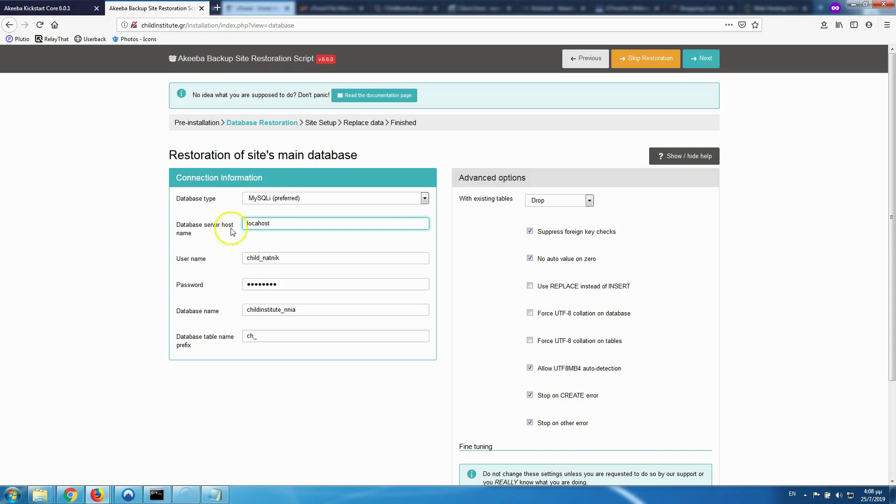
left_click(185, 260)
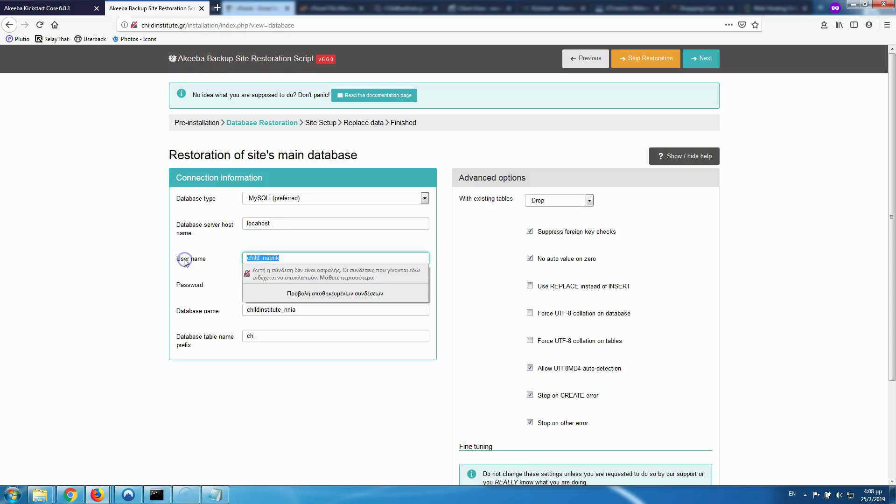
left_click(332, 373)
left_click(214, 311)
type("childins_child")
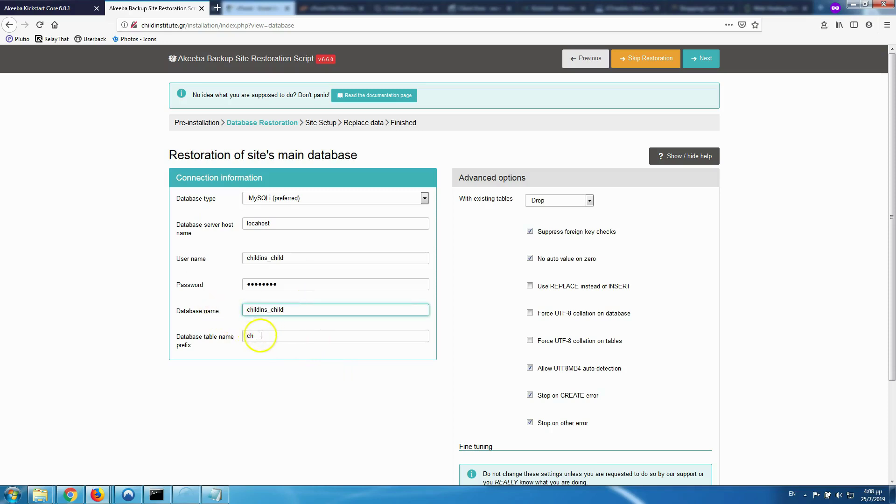
left_click(230, 334)
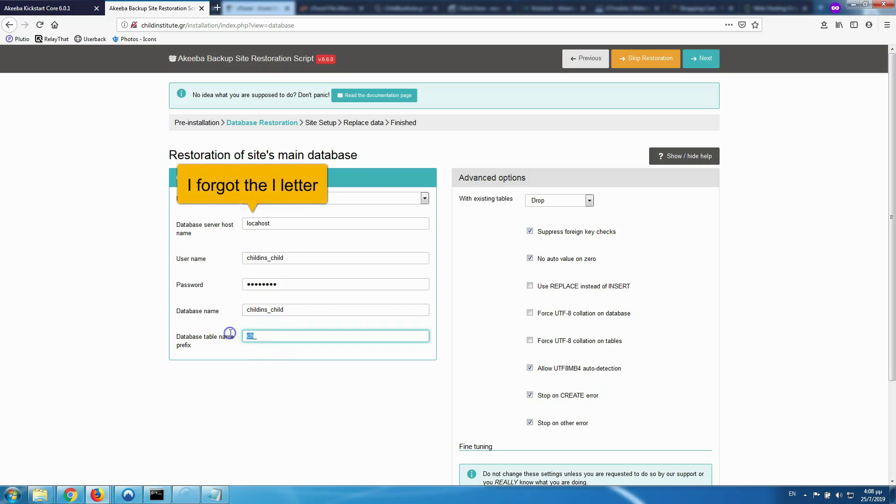
left_click(282, 387)
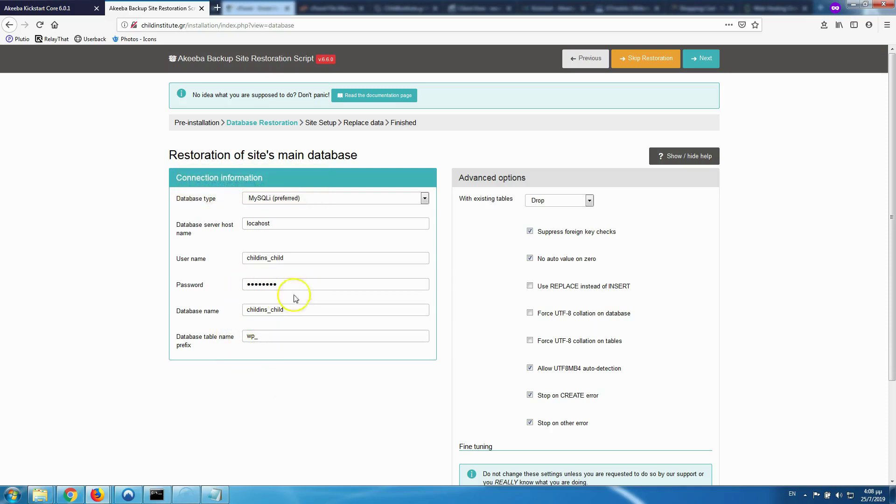
- Copy the new database password from the notes file into the Password field
left_click(220, 493)
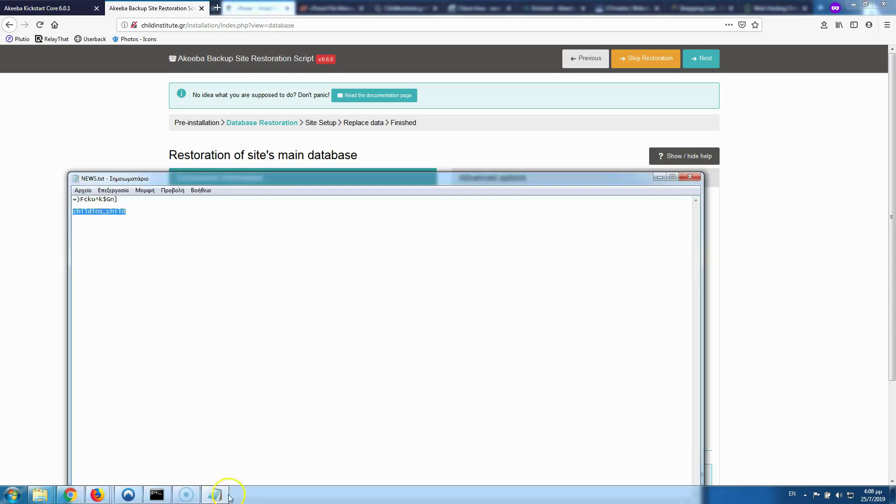
left_click_drag(127, 200, 64, 199)
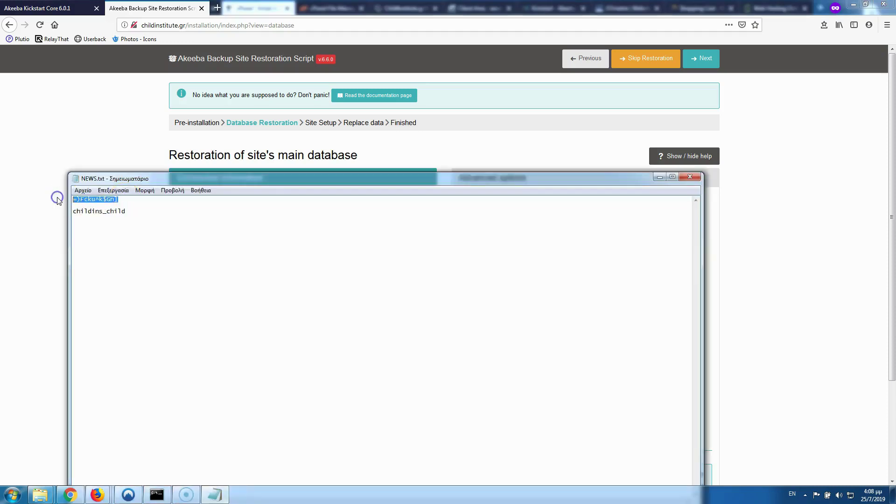
left_click(21, 227)
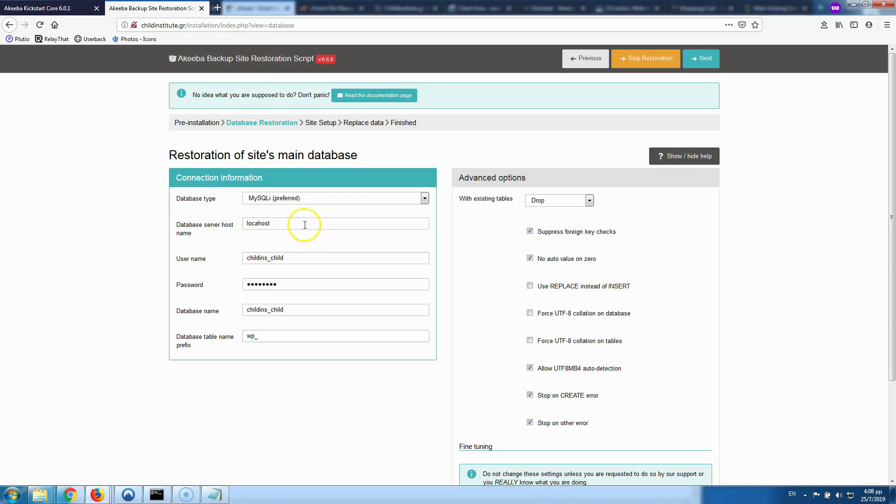
left_click(204, 283)
key("ctrl+v")
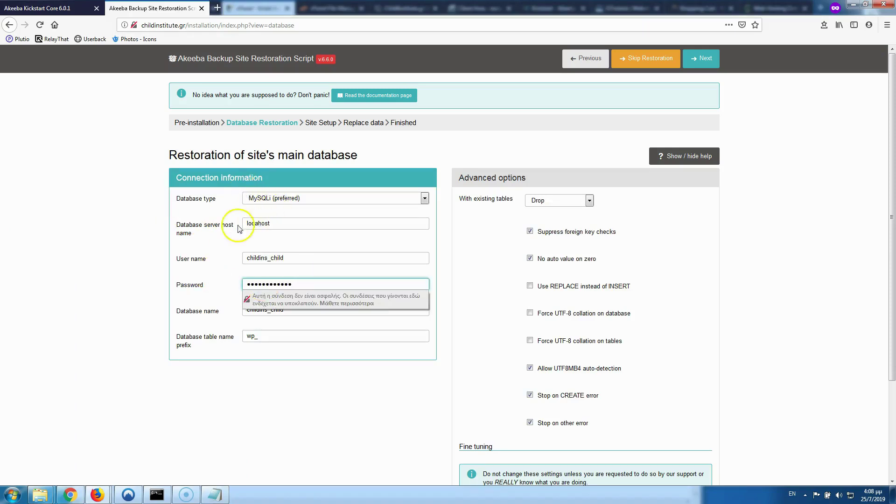
- Review the host name, submit the database details and accept the password warning
double_click(280, 223)
left_click(326, 392)
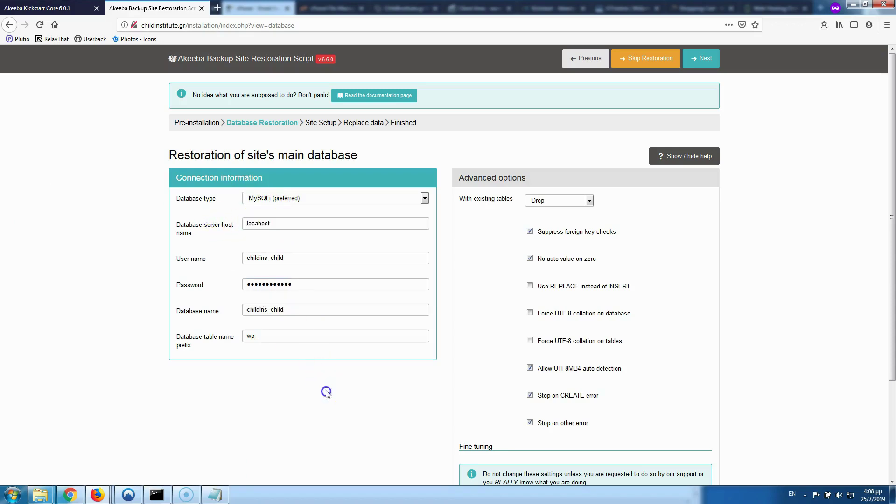
left_click(703, 58)
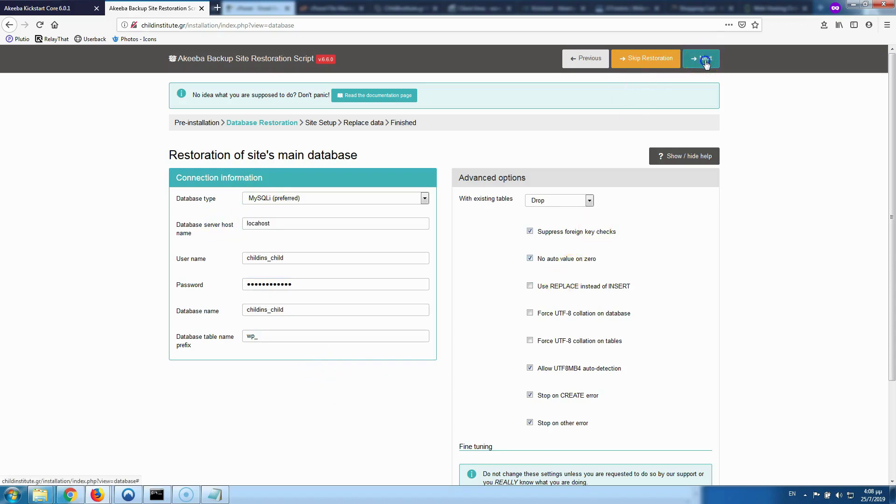
left_click(648, 245)
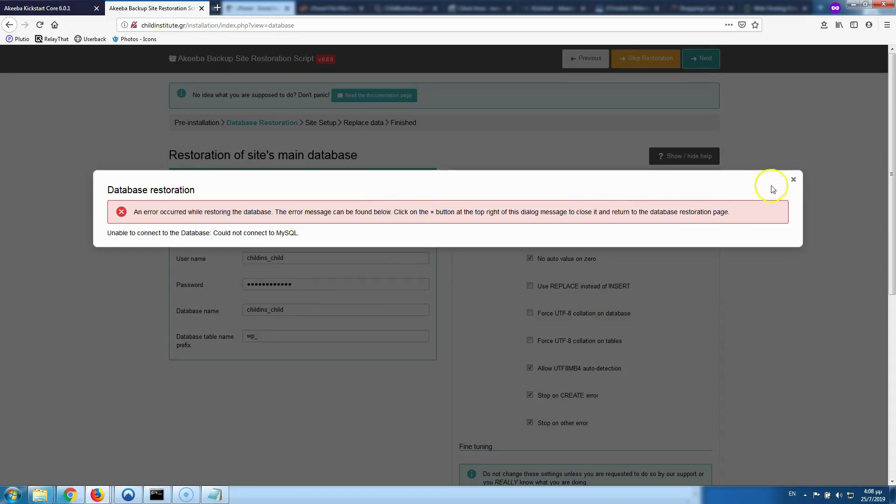
- Dismiss the MySQL connection error, close the download Library window and go to cPanel home
left_click(795, 180)
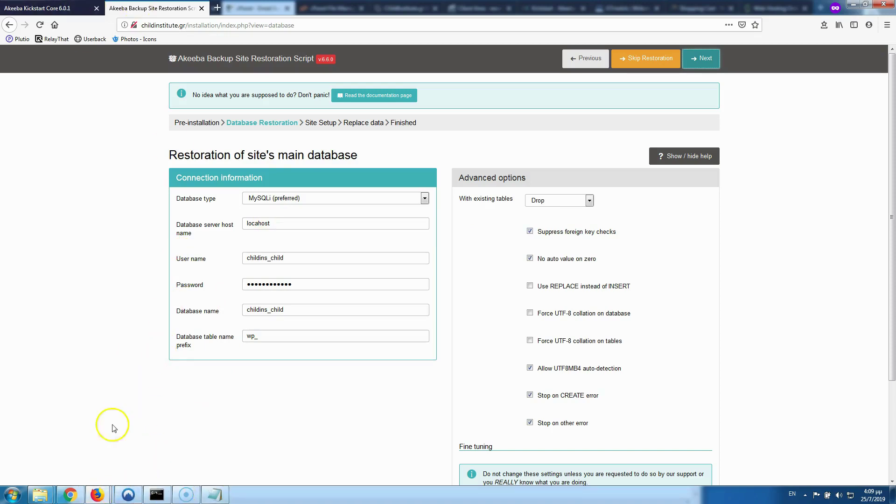
left_click(97, 495)
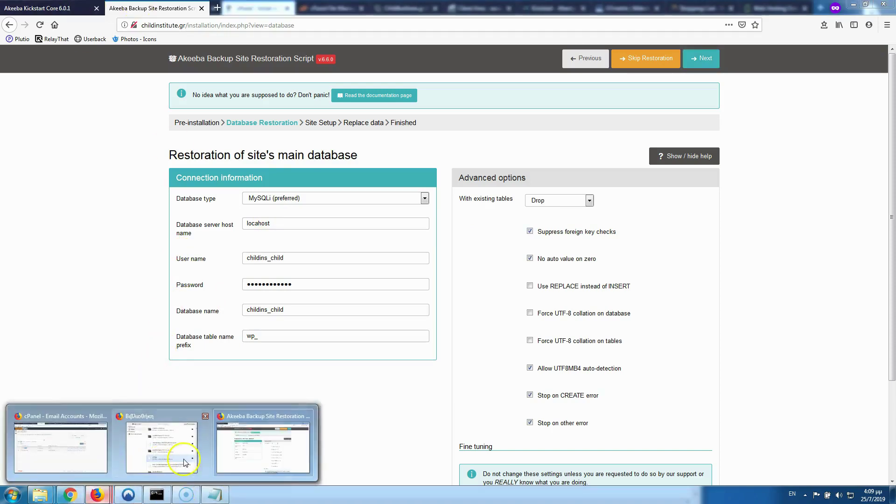
mouse_move(186, 462)
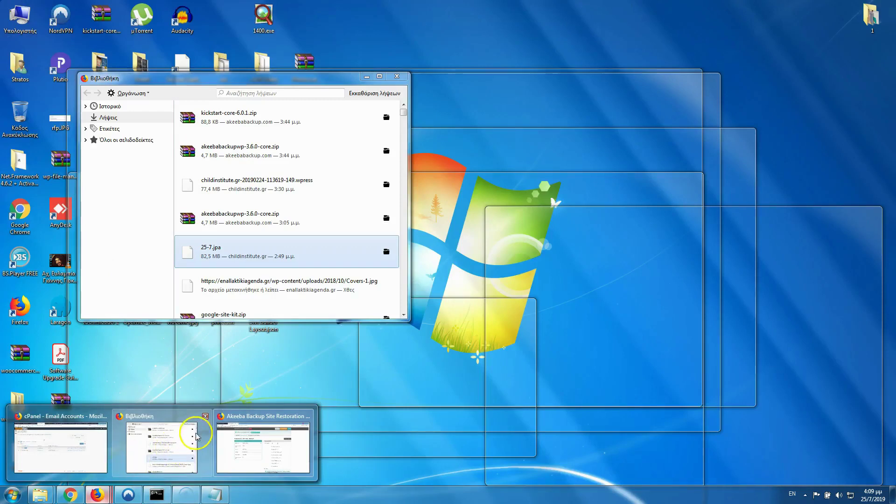
left_click(205, 416)
left_click(91, 448)
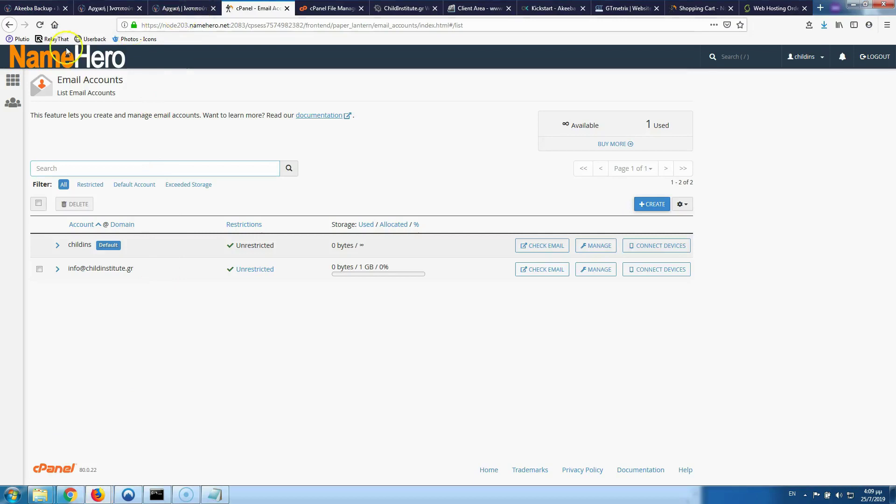
left_click(16, 80)
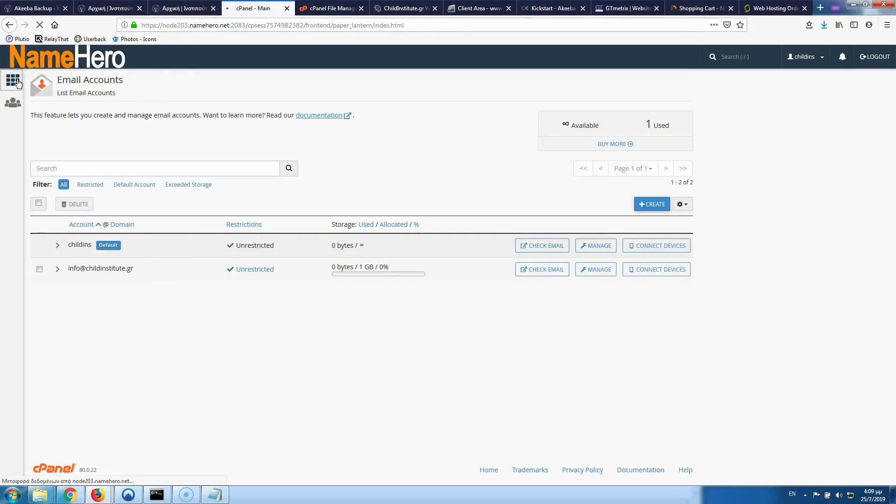
- Open MySQL Databases and locate the childins_child database
scroll(194, 243, "down", 4)
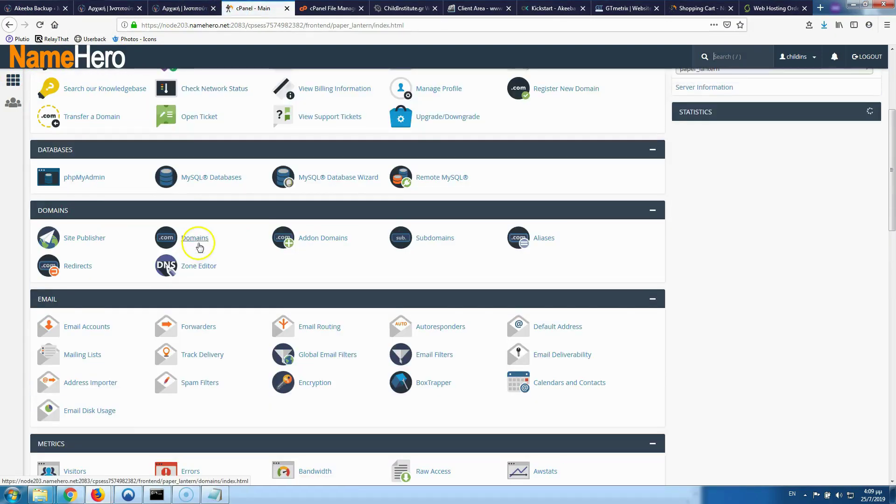
scroll(161, 282, "down", 7)
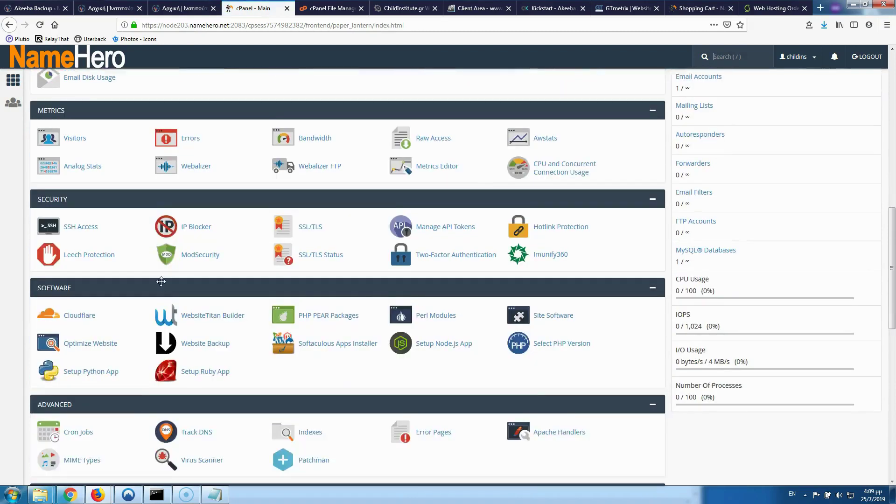
scroll(161, 281, "up", 7)
scroll(168, 262, "up", 2)
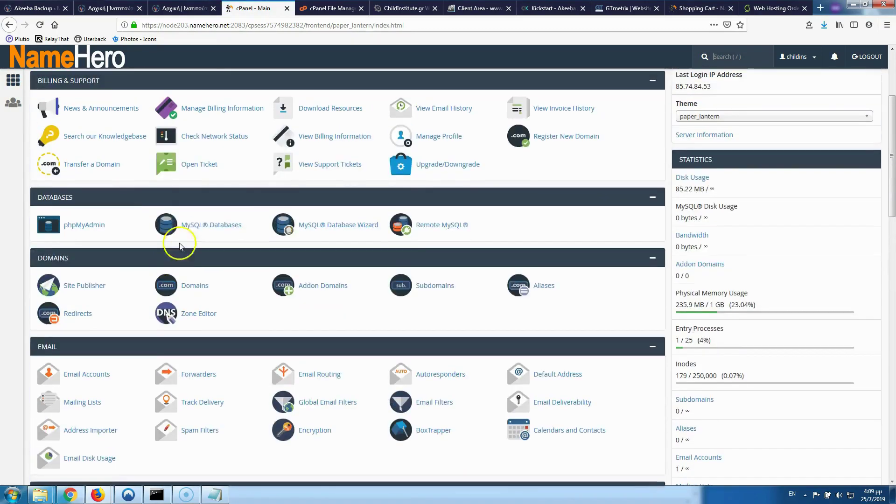
left_click(201, 229)
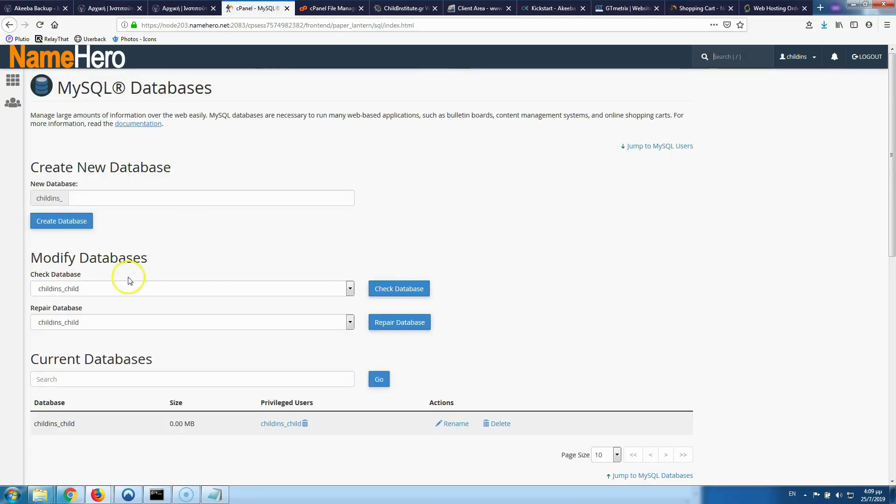
scroll(93, 314, "down", 2)
left_click(86, 330)
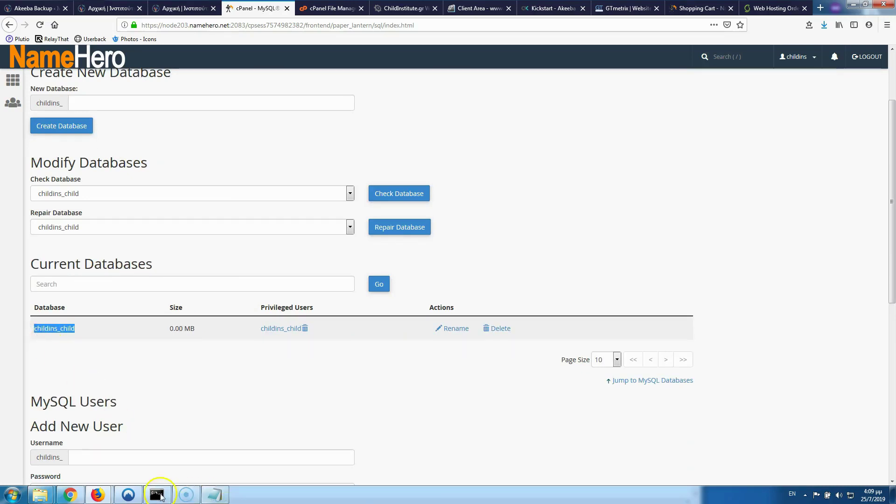
- Compare the user name and database name entered in the restoration form
mouse_move(97, 494)
left_click(170, 450)
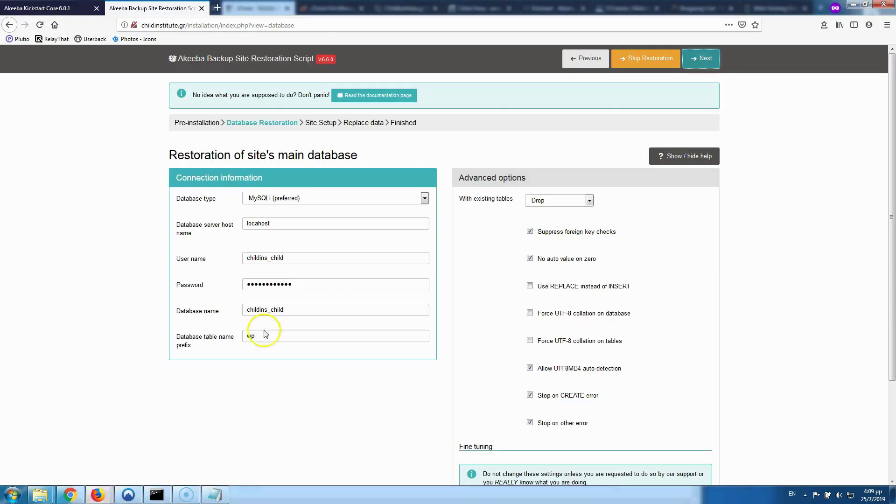
left_click(229, 256)
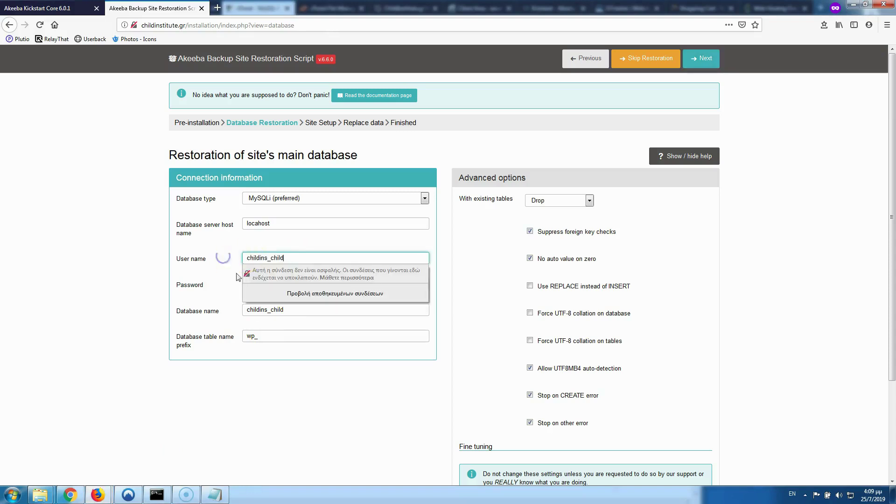
left_click(291, 310)
left_click(230, 311)
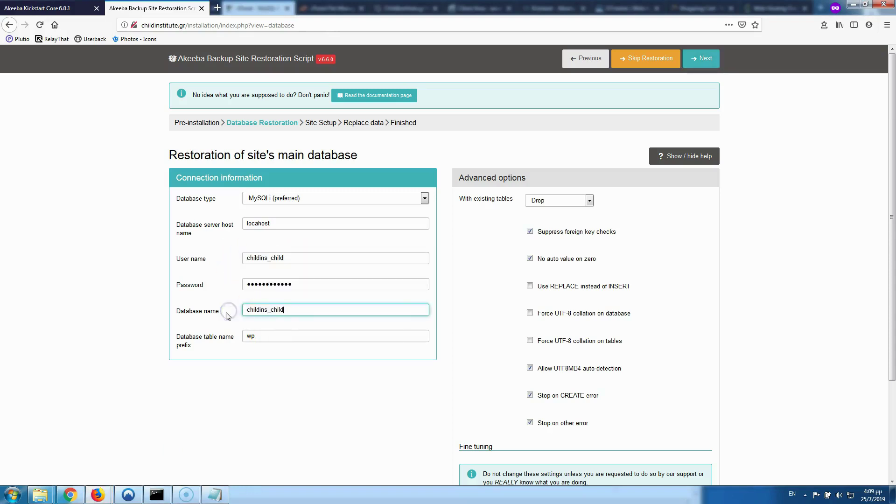
- Return to MySQL Databases and review the Current Users list for childins_child
left_click(102, 493)
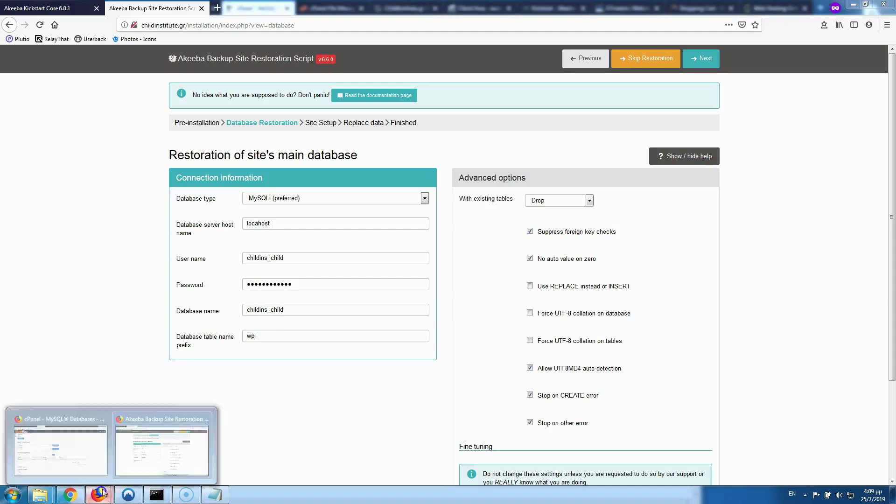
left_click(93, 456)
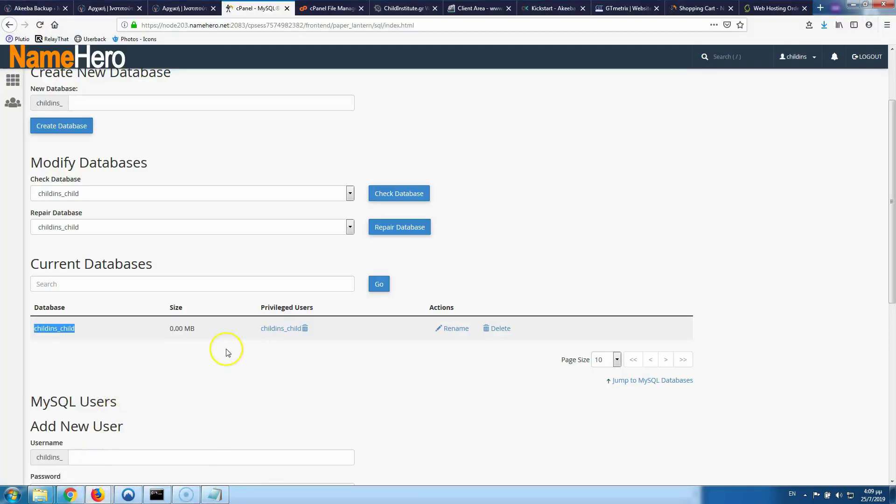
scroll(225, 351, "down", 3)
scroll(224, 352, "down", 5)
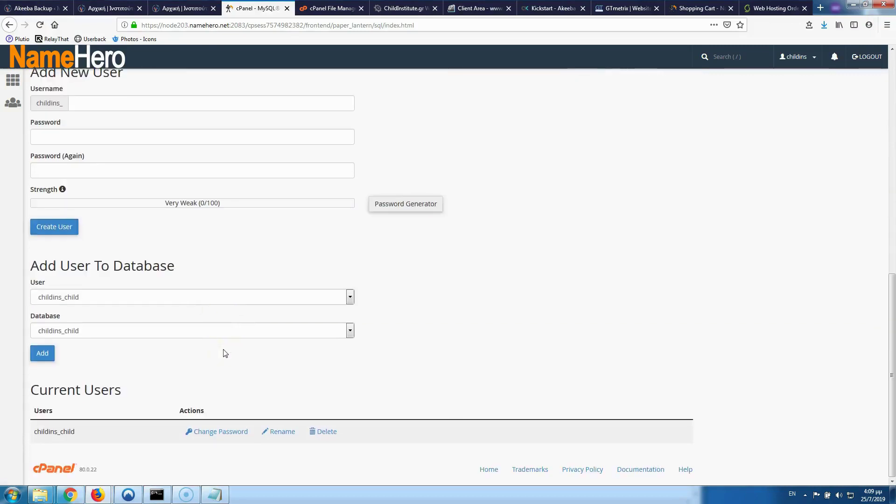
scroll(225, 352, "up", 3)
scroll(220, 348, "up", 5)
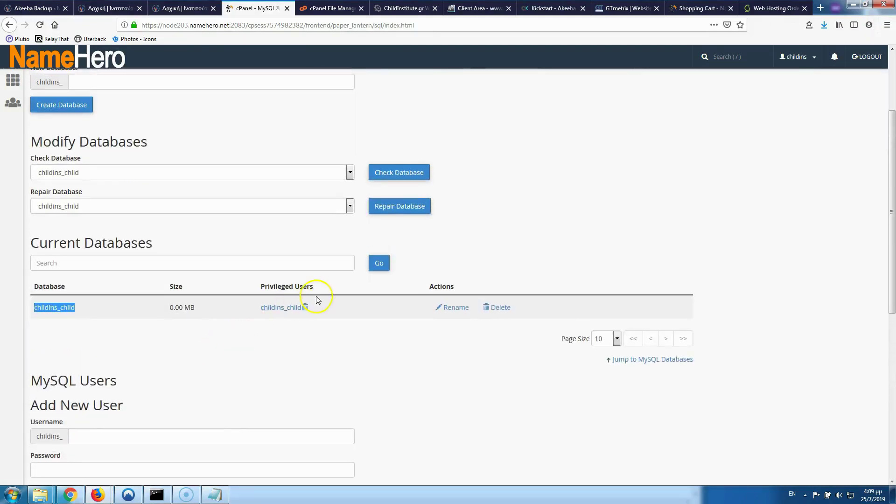
scroll(274, 354, "down", 7)
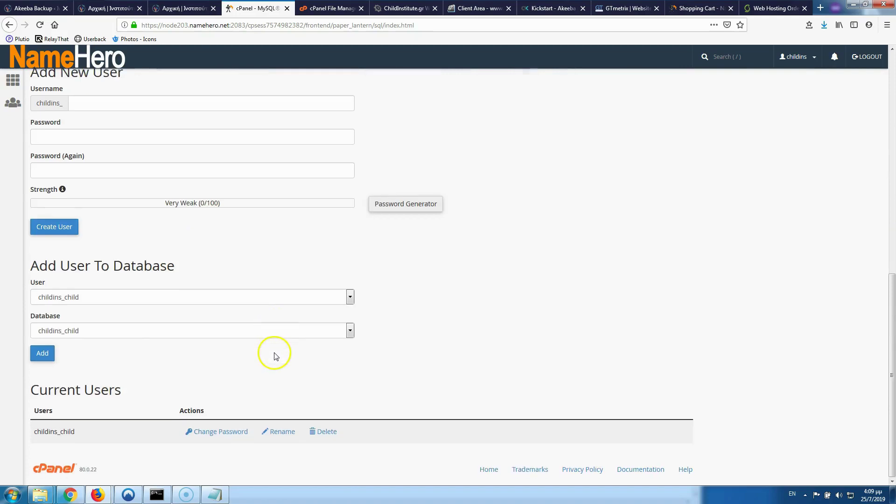
- Reset the childins_child user's password to a newly generated strong one
left_click(220, 431)
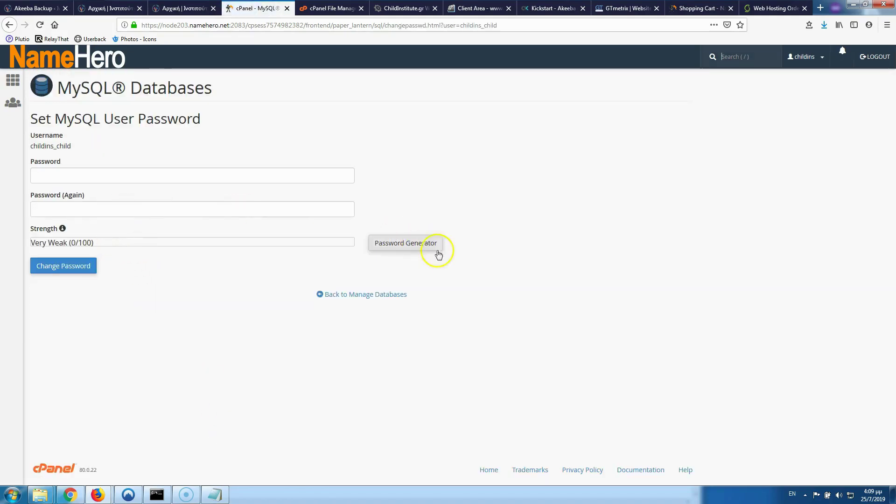
left_click(426, 244)
left_click_drag(426, 236, 357, 233)
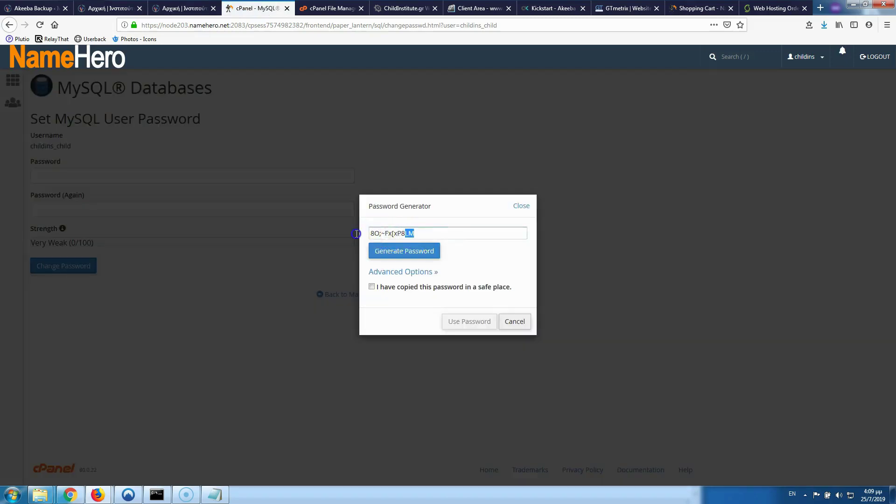
left_click(372, 287)
left_click(467, 322)
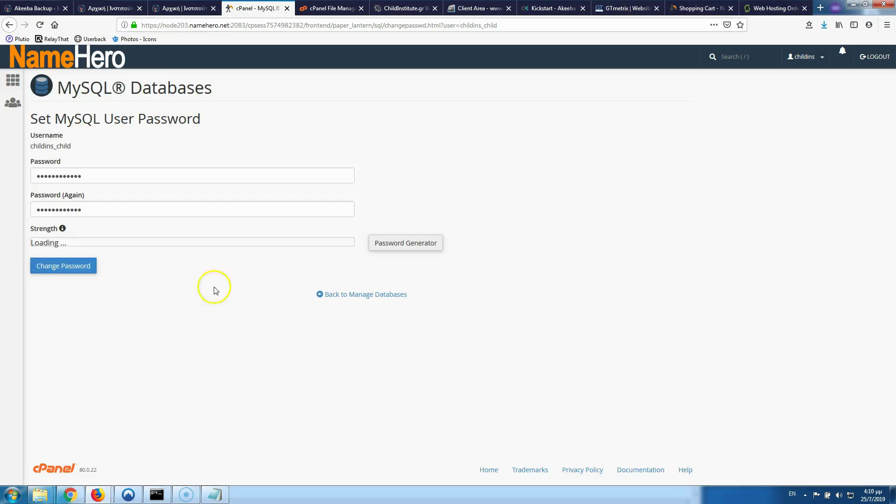
left_click(69, 266)
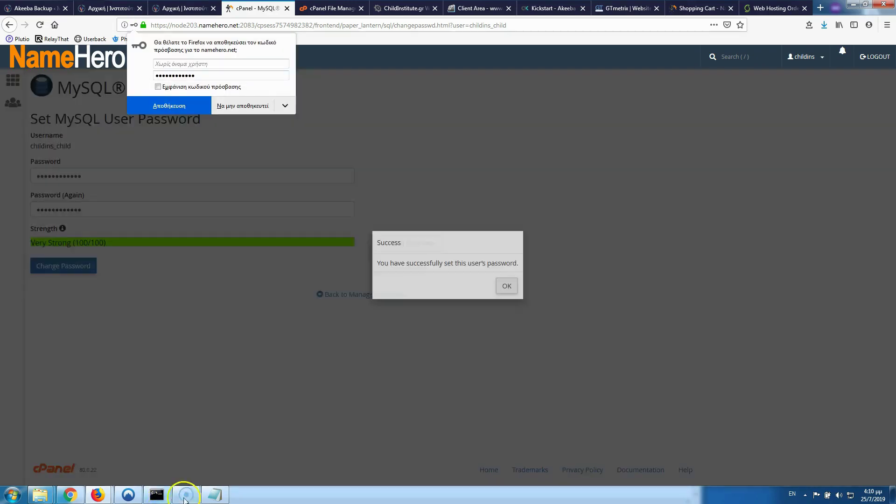
- Paste the new password into the restoration script's Password field
left_click(99, 494)
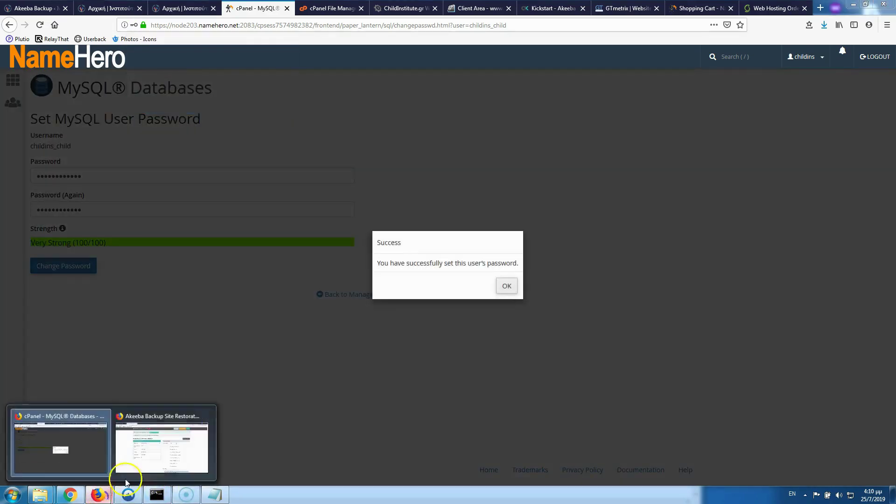
left_click(196, 465)
double_click(297, 286)
key("ctrl+v")
- Retry the database restore, dismiss the connection error, and correct the host name to localhost
left_click(703, 59)
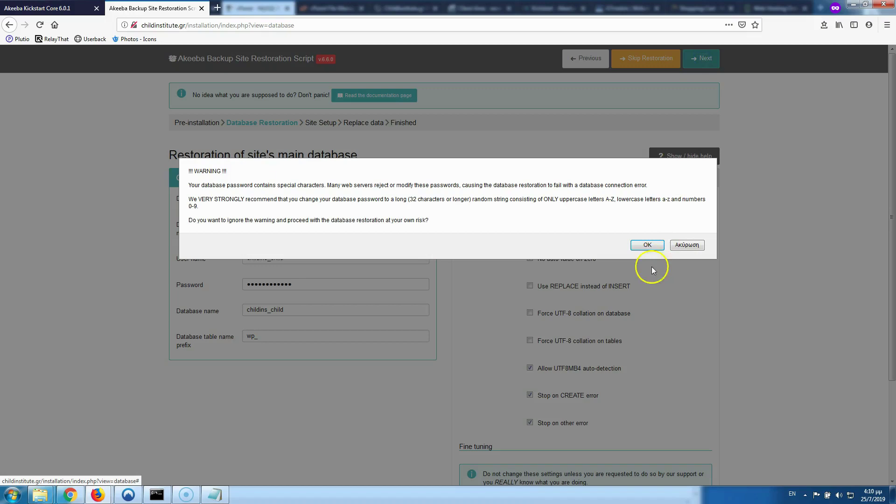
left_click(648, 245)
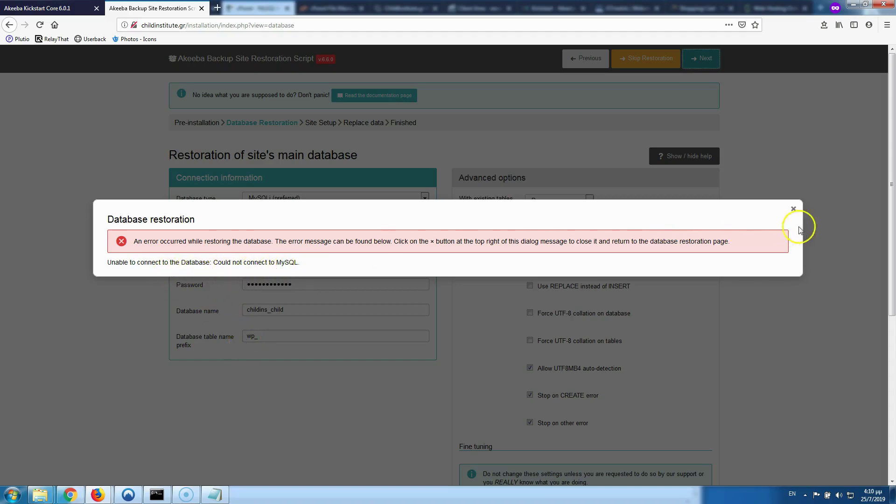
left_click(794, 209)
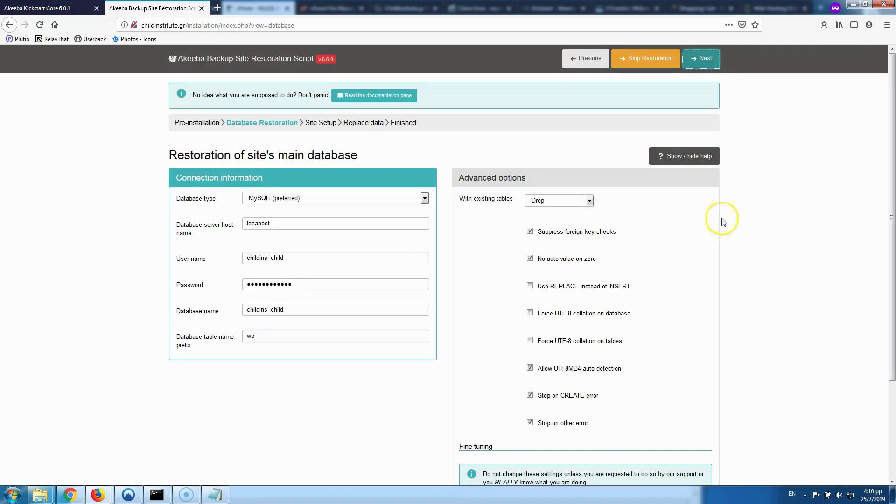
left_click(276, 223)
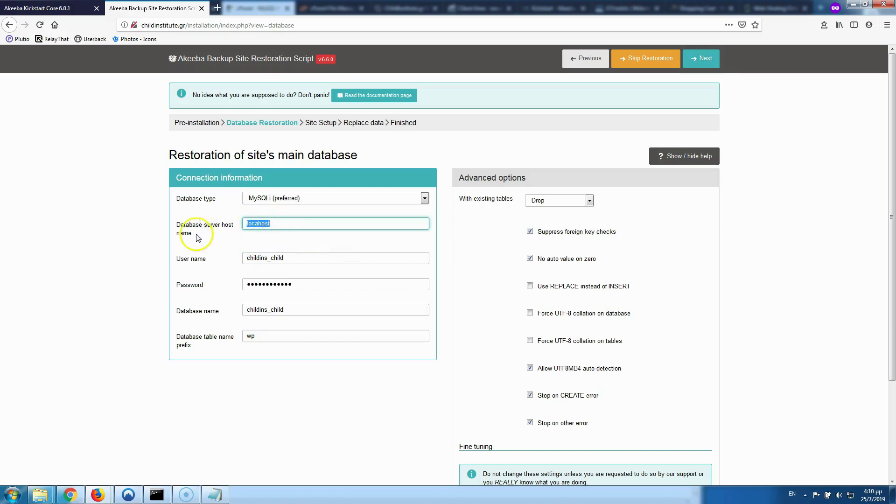
left_click(290, 223)
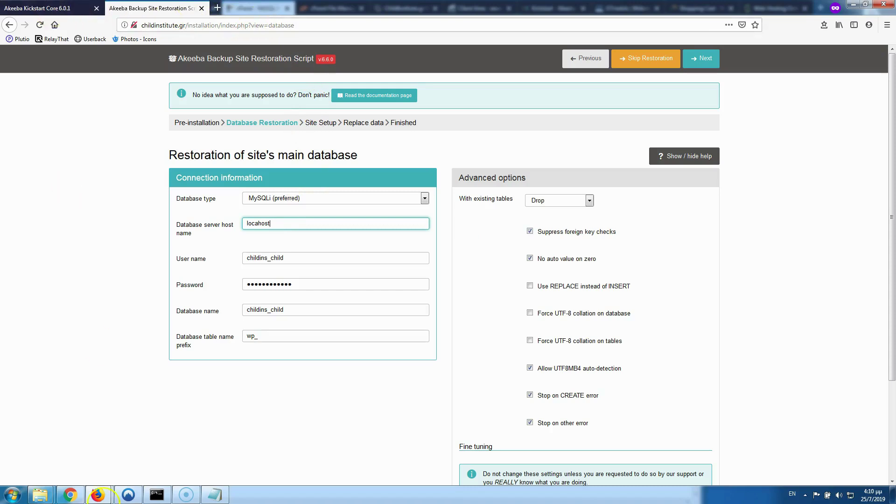
- Back in cPanel, dismiss the childins_child password success message and return to cPanel Home
left_click(93, 497)
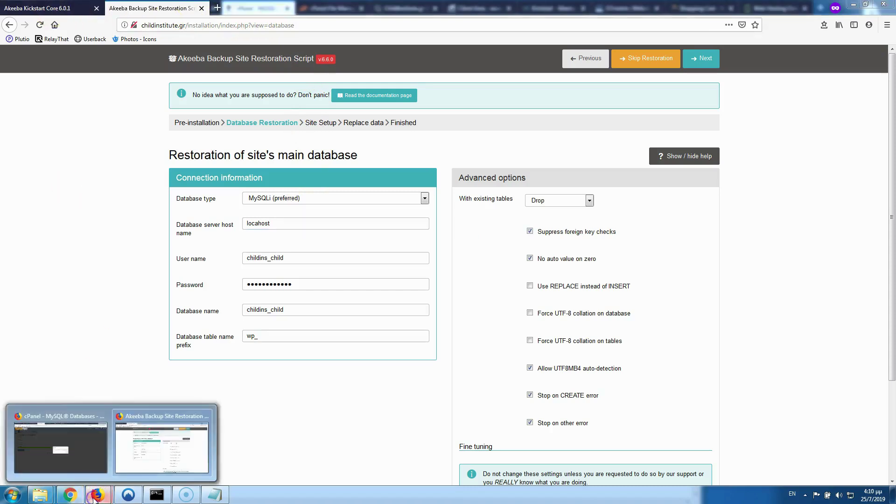
left_click(96, 463)
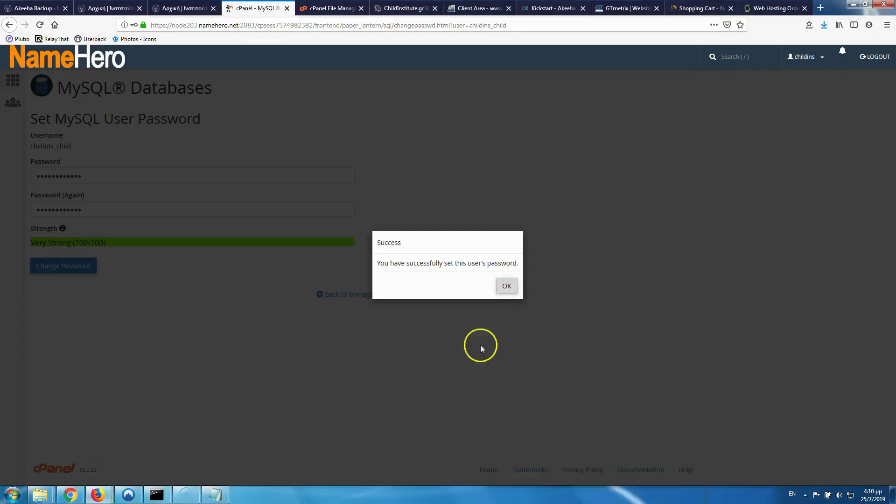
left_click(508, 287)
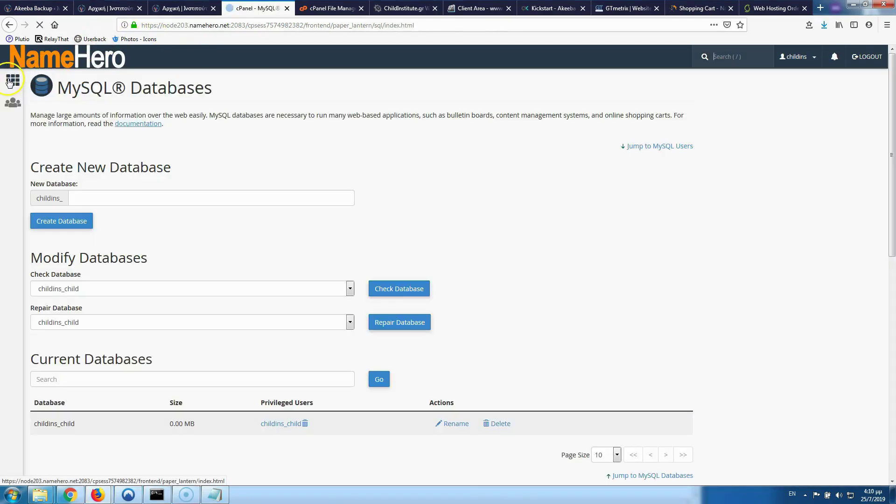
left_click(9, 81)
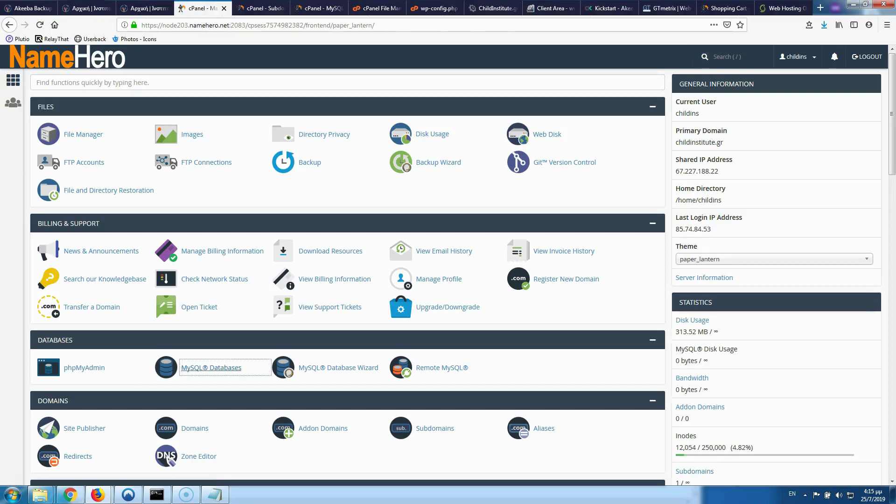
left_click(98, 495)
- With localhost as host, rerun the restore past the password warning, then continue to Site Setup
left_click(149, 469)
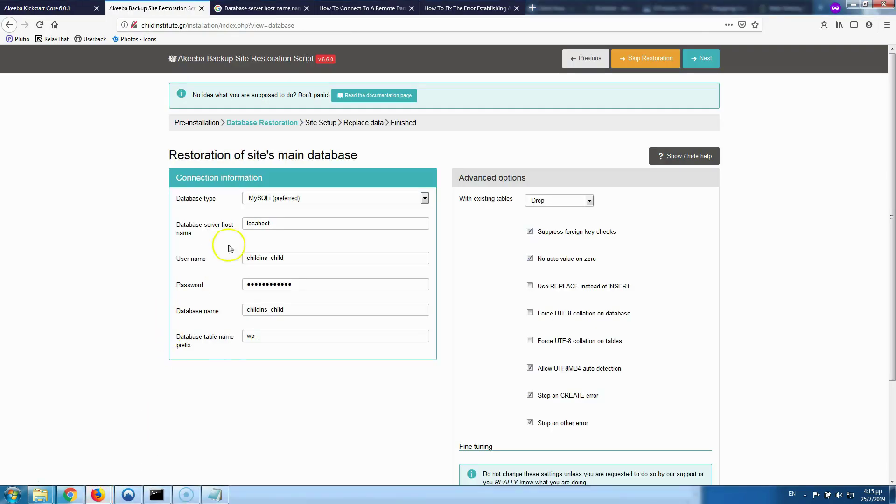
left_click(257, 224)
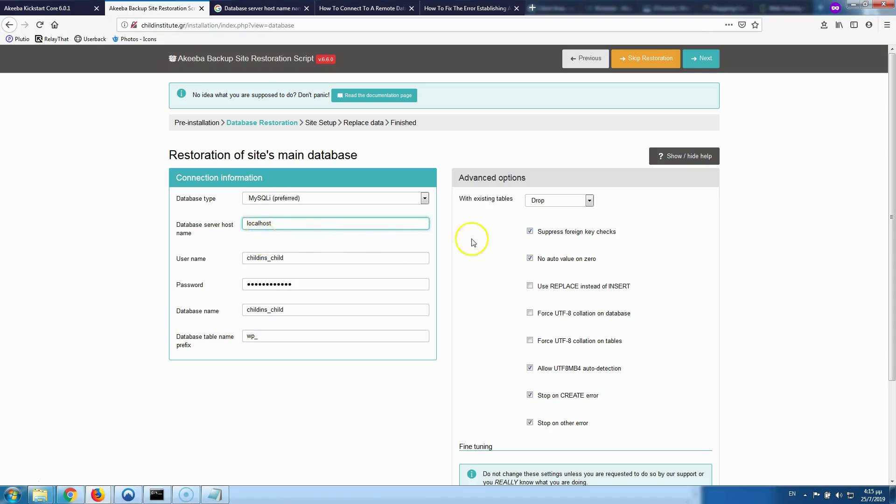
left_click(691, 64)
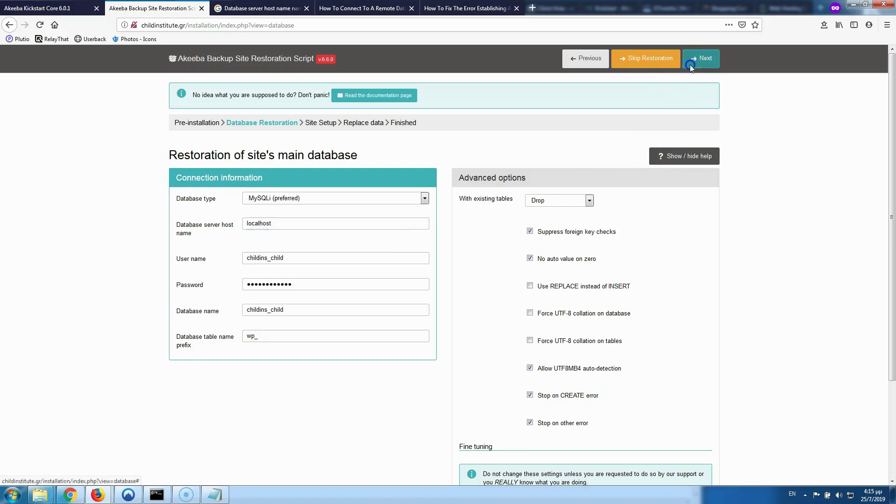
left_click(650, 244)
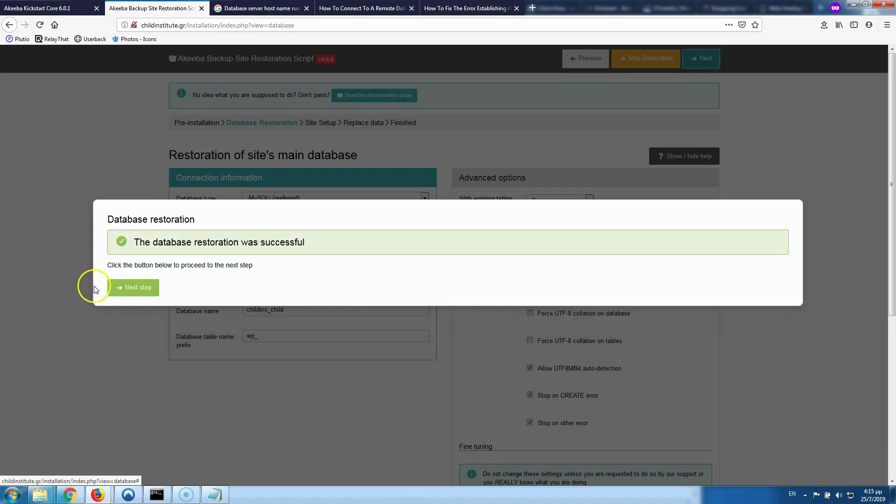
left_click(145, 295)
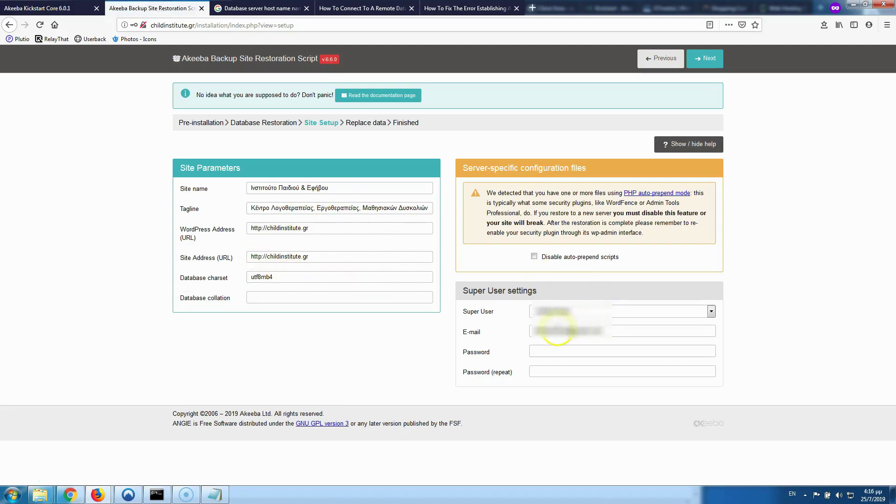
- Keep webdesign as Super User with a new password, save Site Setup, and start URL replacements
left_click(574, 311)
left_click(568, 331)
left_click(557, 350)
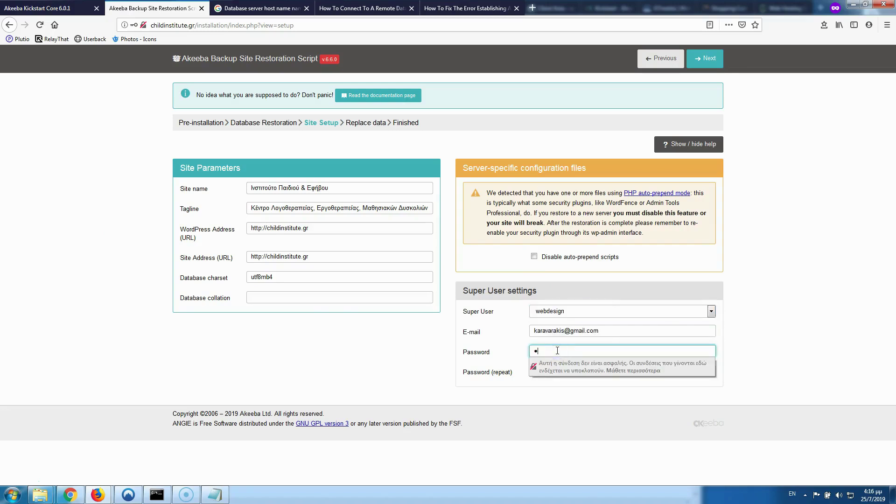
key("BackSpace")
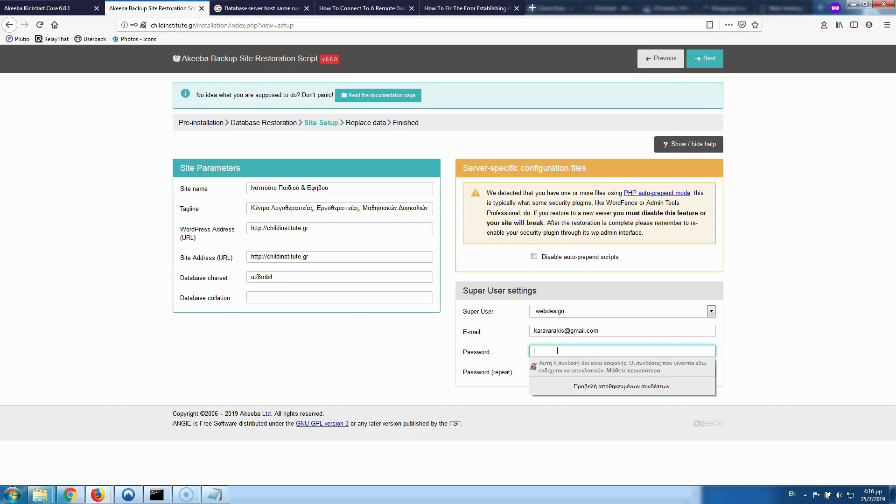
type("•")
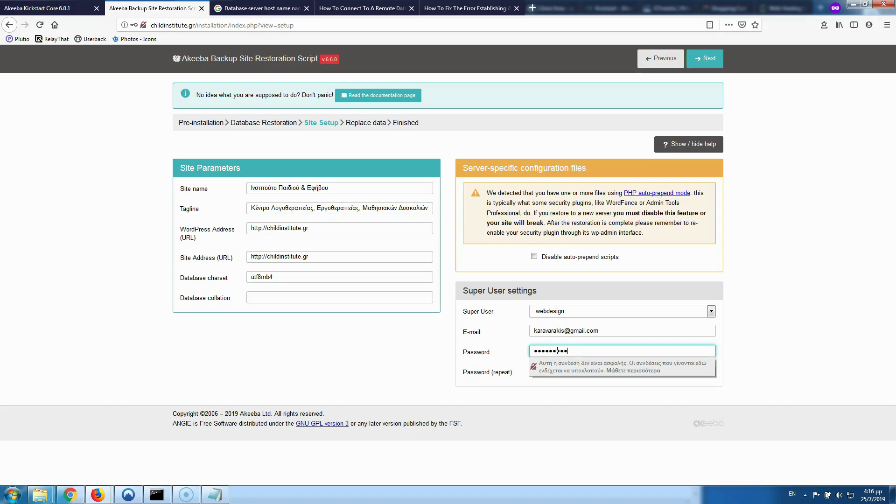
key("Tab")
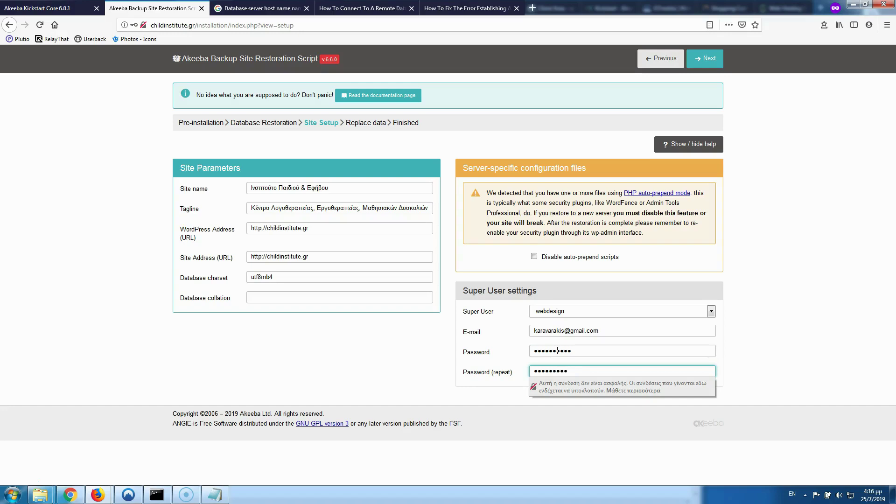
left_click(705, 60)
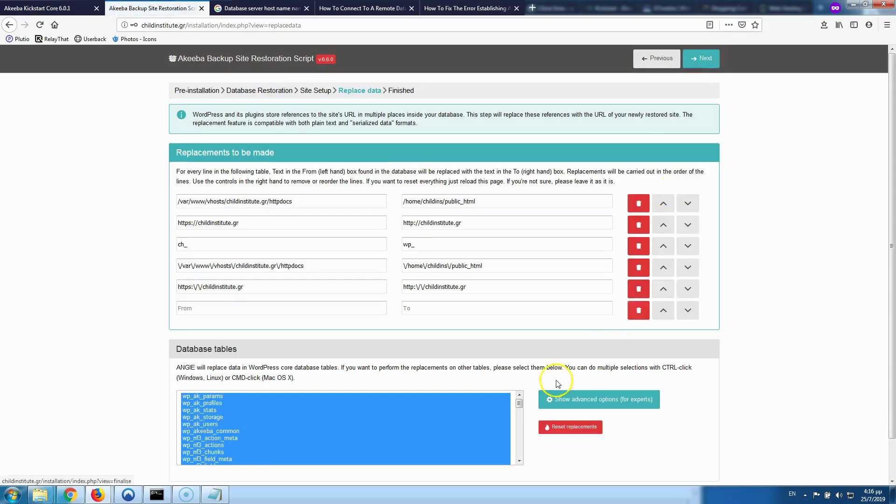
left_click(692, 66)
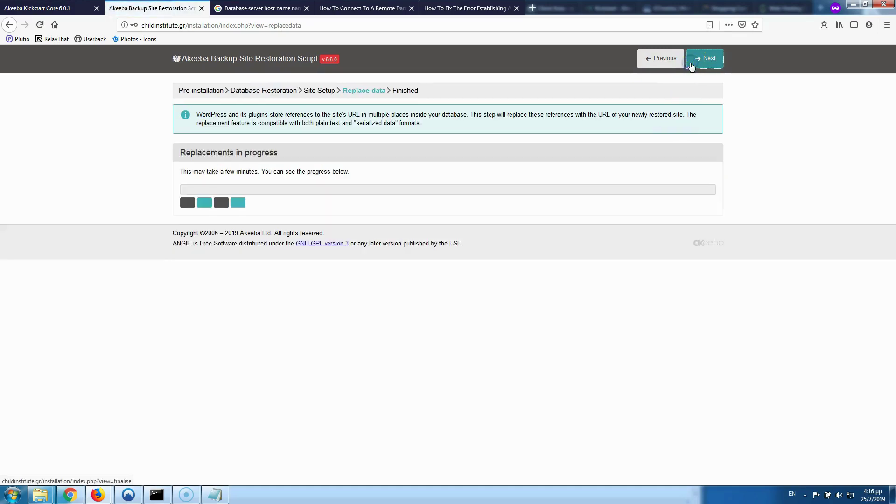
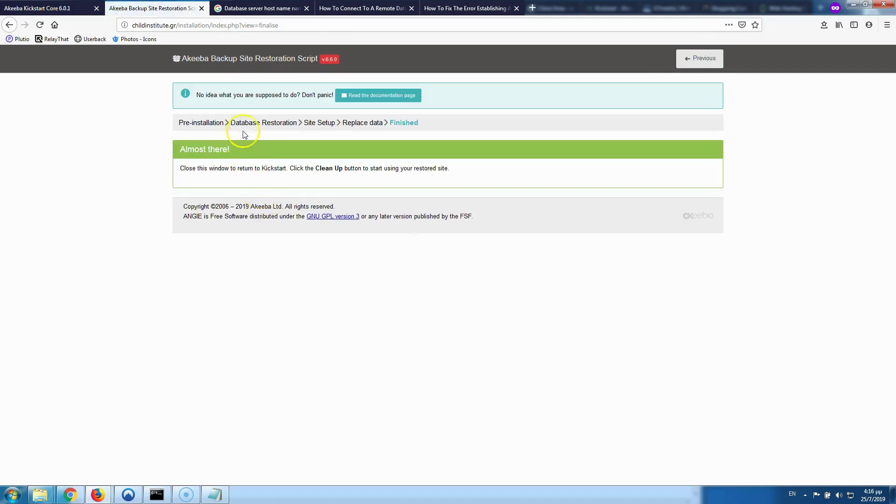
- Close the ANGIE tab, run Kickstart's Clean Up, and visit the restored site's frontend
left_click(201, 9)
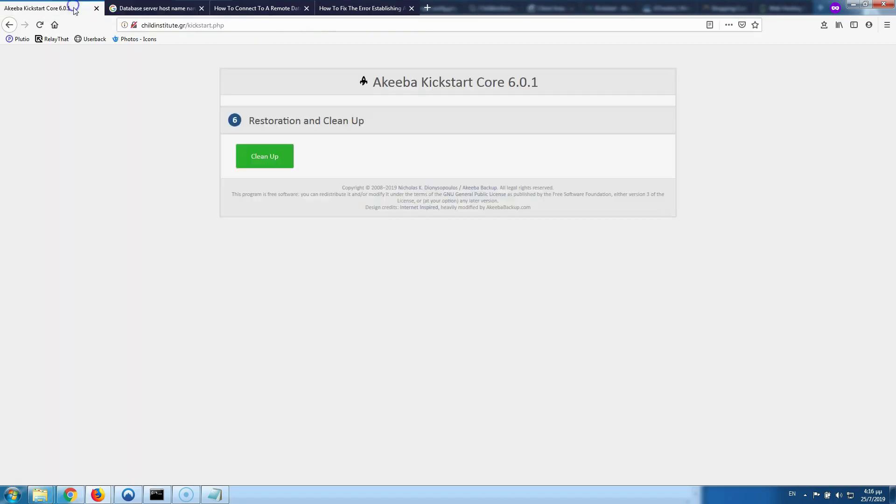
left_click(66, 8)
left_click(262, 165)
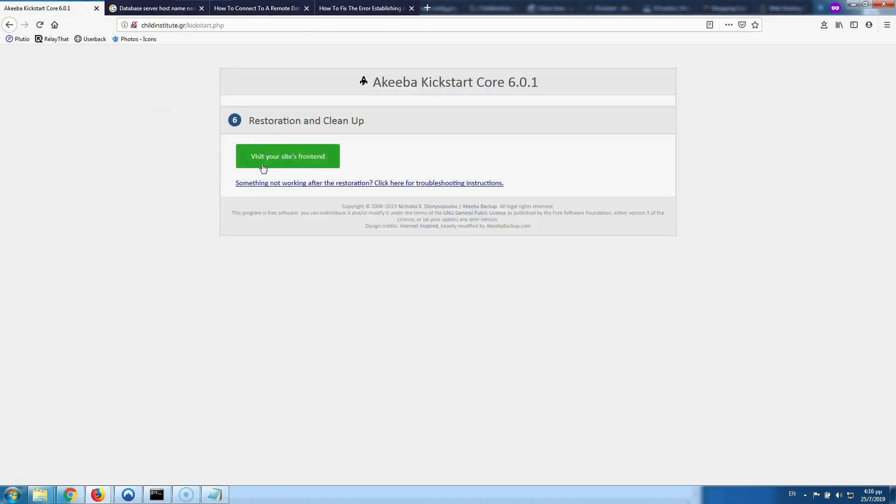
left_click(264, 164)
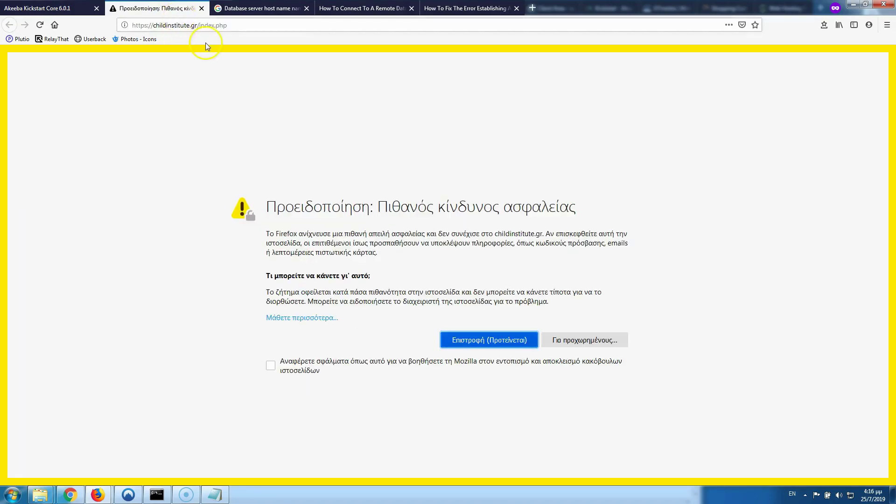
- Change the site address from https to http and reload it
left_click(145, 24)
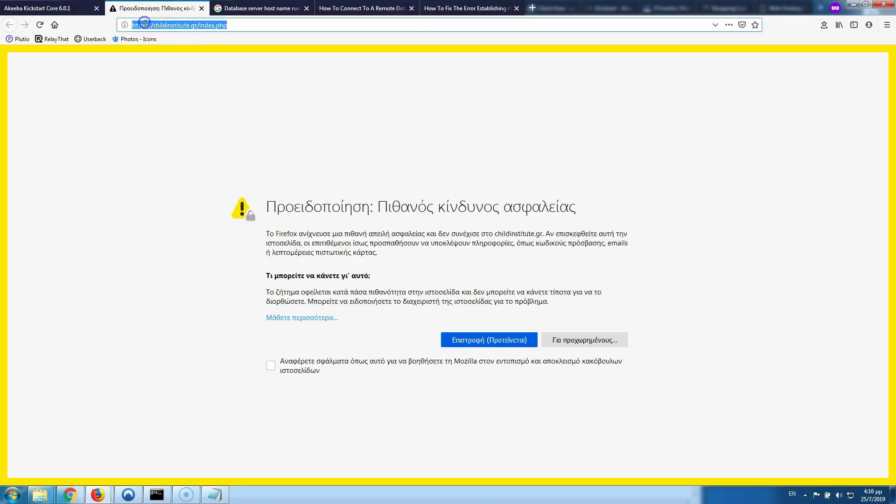
left_click(145, 24)
key("Delete")
key("Return")
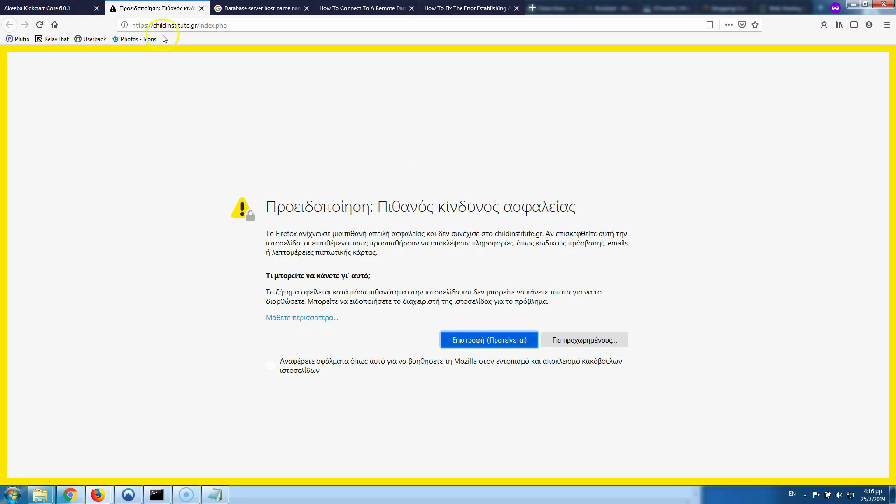
- Accept the certificate risk and continue to childinstitute.gr
left_click(569, 346)
scroll(372, 394, "down", 3)
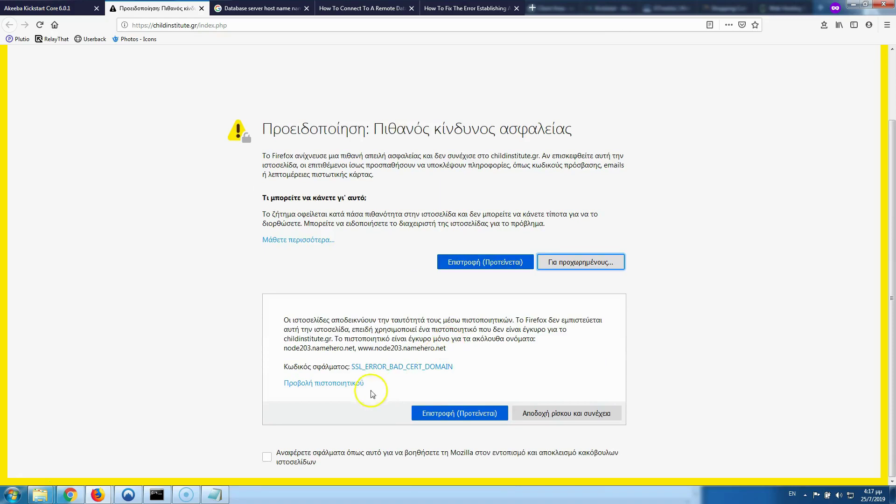
left_click(564, 416)
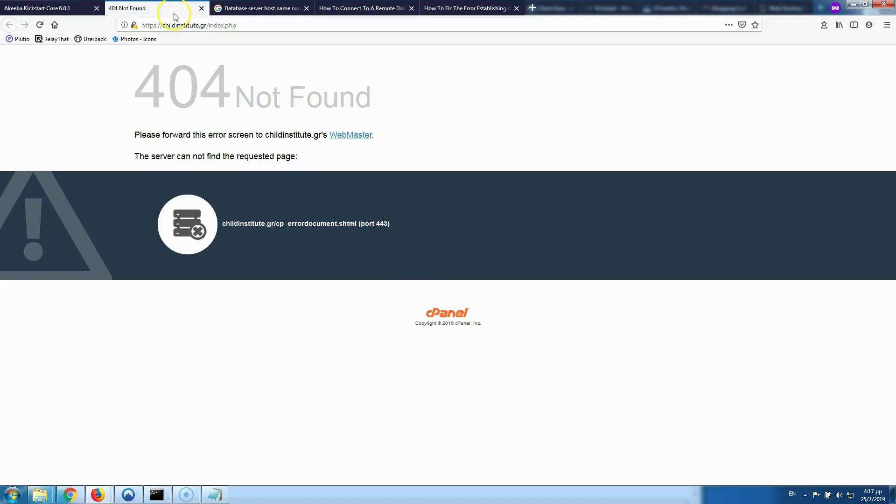
- Strip index.php and the cgi-sys path, reaching cPanel's SORRY page, then return to cPanel
left_click_drag(209, 26, 252, 26)
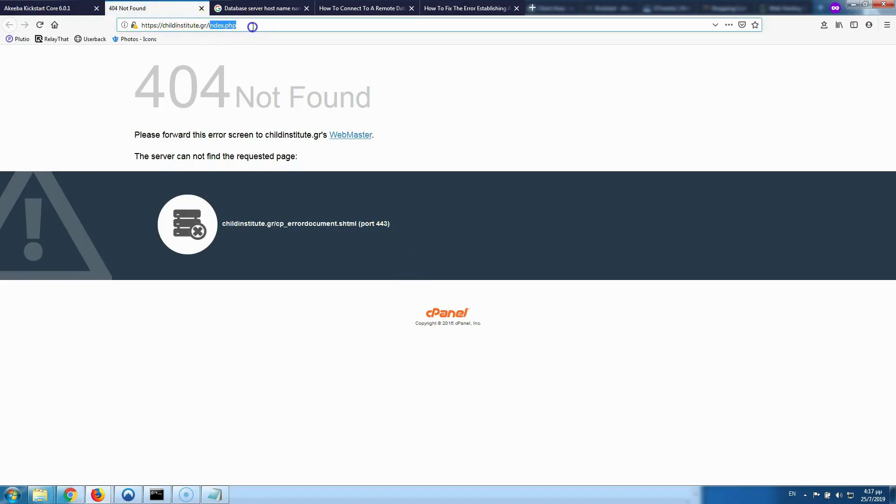
type("i")
key("BackSpace")
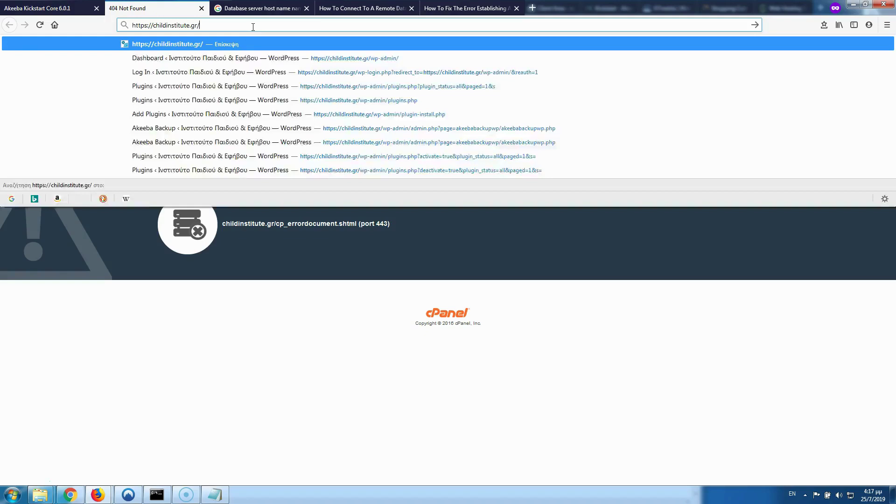
key("Return")
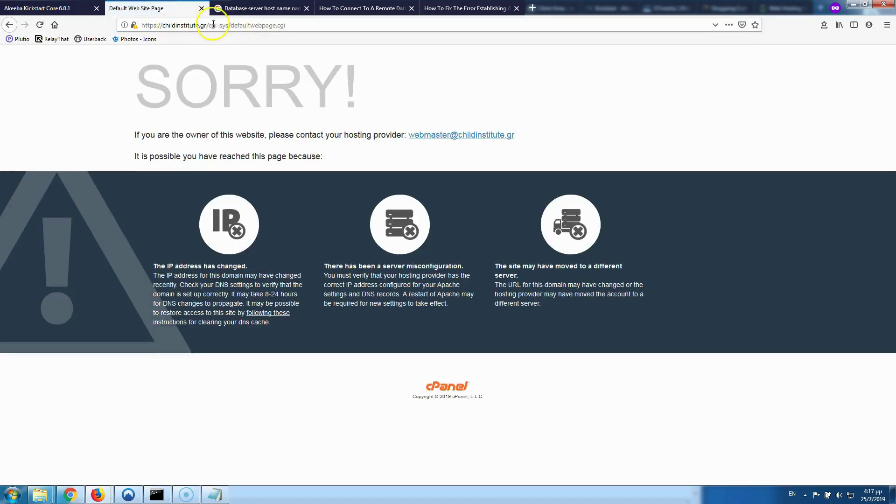
left_click_drag(206, 26, 329, 25)
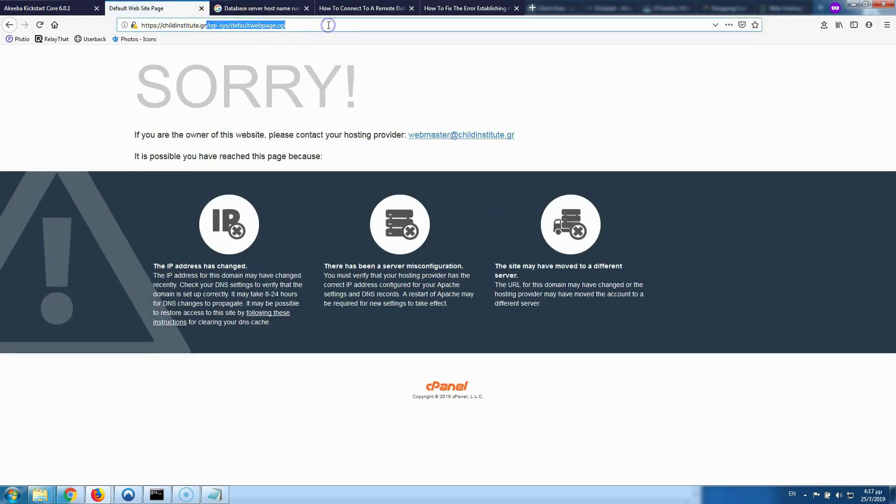
key("BackSpace")
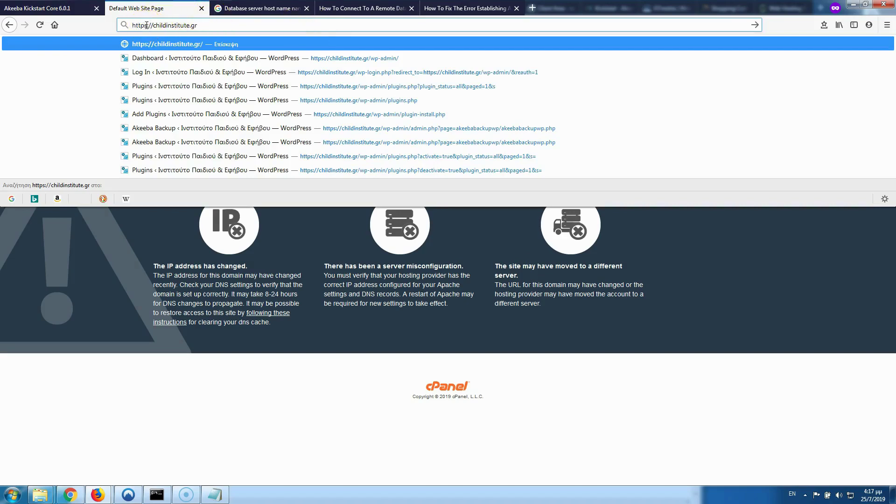
key("Return")
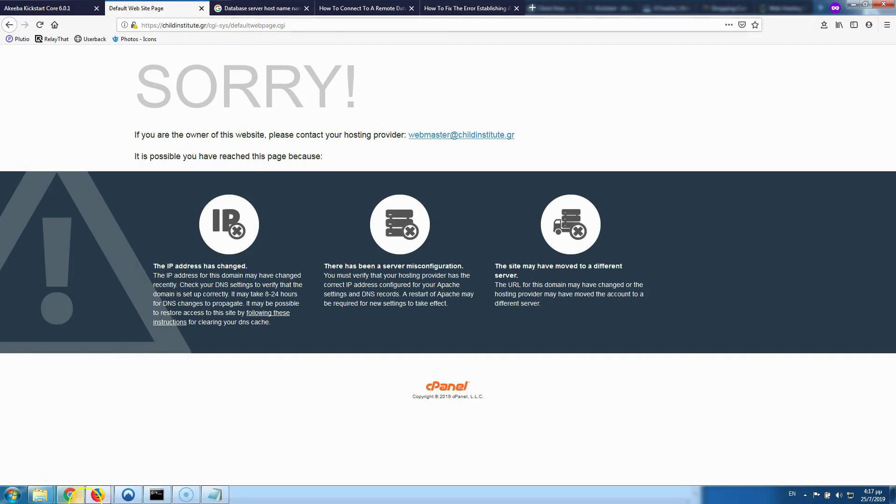
mouse_move(96, 495)
left_click(60, 434)
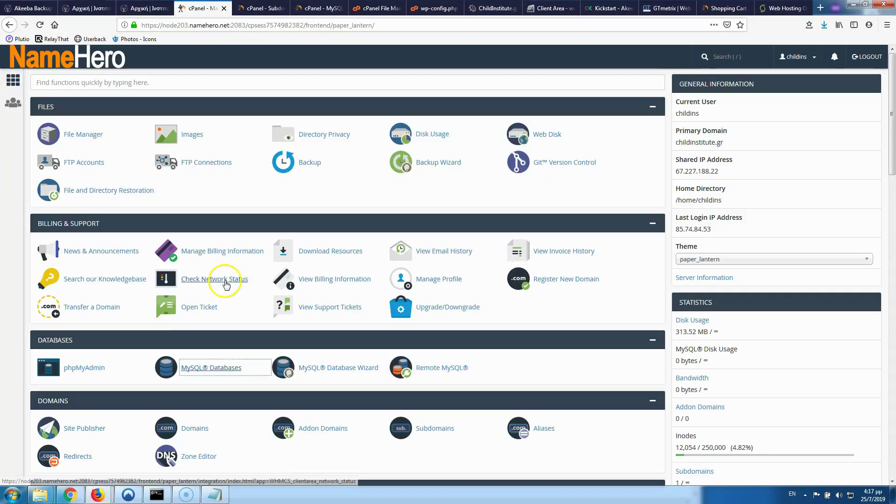
- In File Manager, permanently delete the empty 1.childinstitute.gr folder, skipping the trash
scroll(144, 304, "down", 3)
scroll(144, 366, "up", 1)
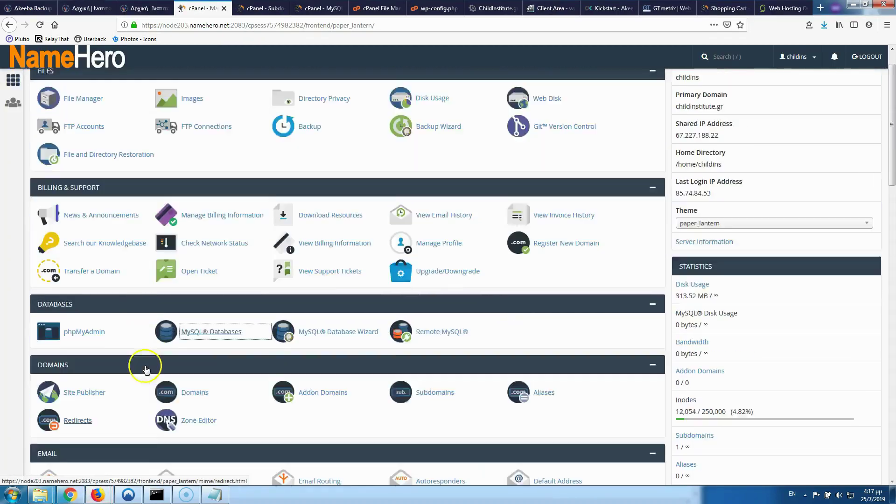
scroll(146, 370, "up", 1)
left_click(77, 137)
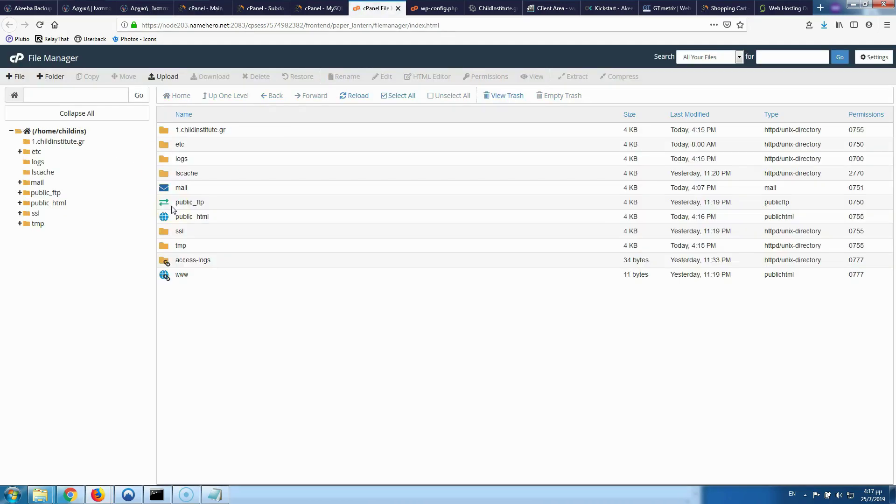
double_click(165, 219)
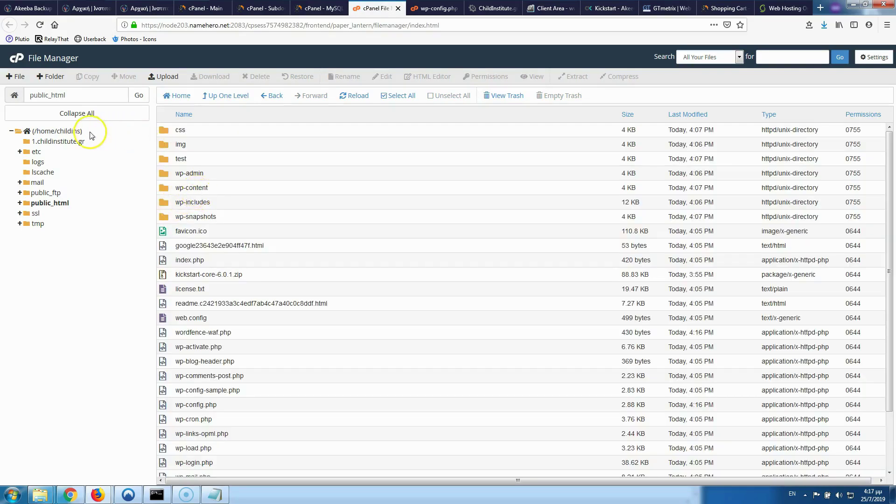
left_click(72, 131)
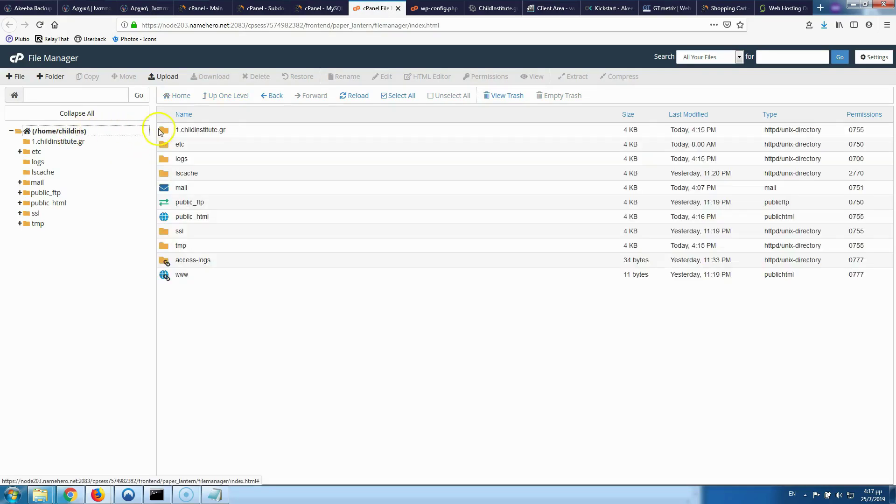
double_click(163, 131)
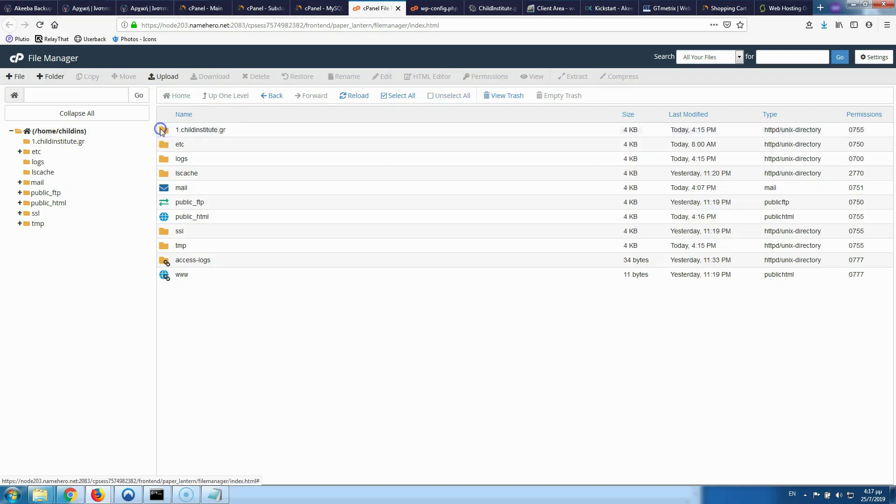
left_click(230, 100)
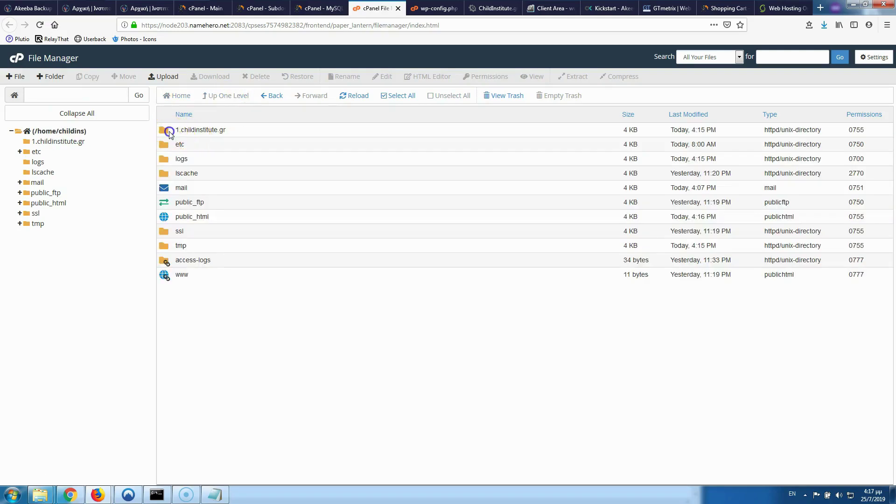
right_click(169, 132)
left_click(193, 195)
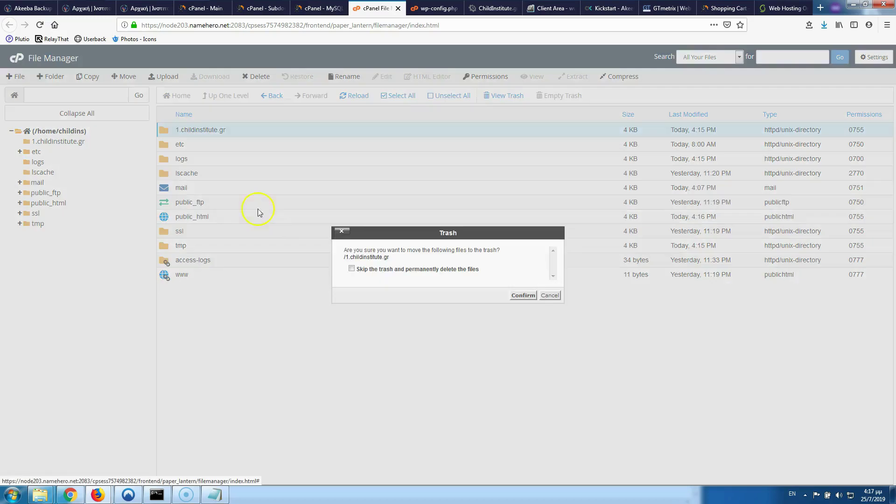
left_click(400, 270)
left_click(515, 295)
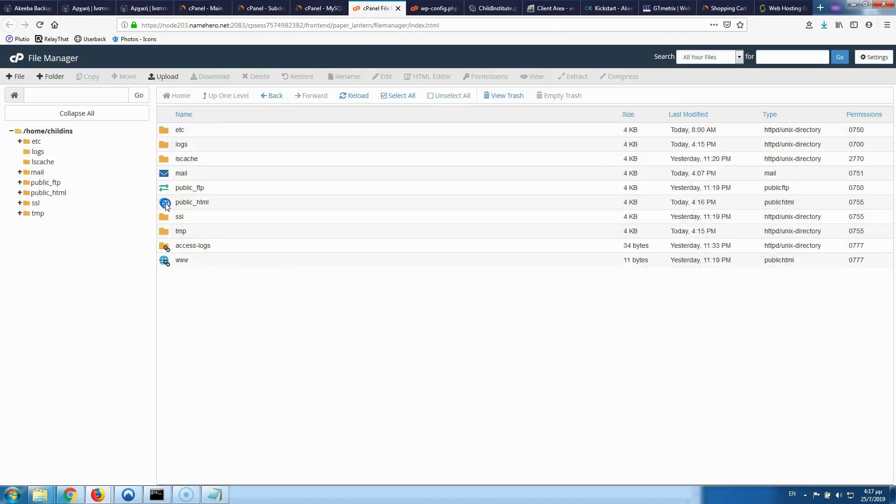
- Rename public_html/wp-content/plugins/really-simple-ssl to 1really-simple-ssl
double_click(166, 204)
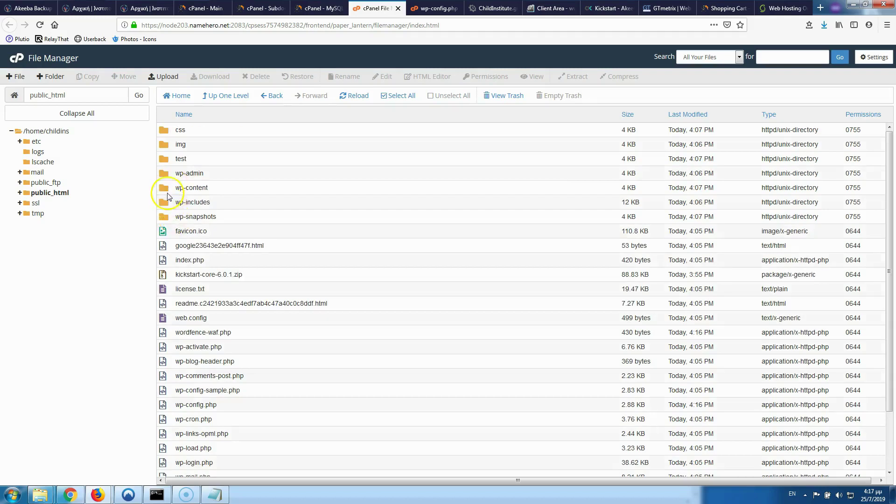
double_click(166, 189)
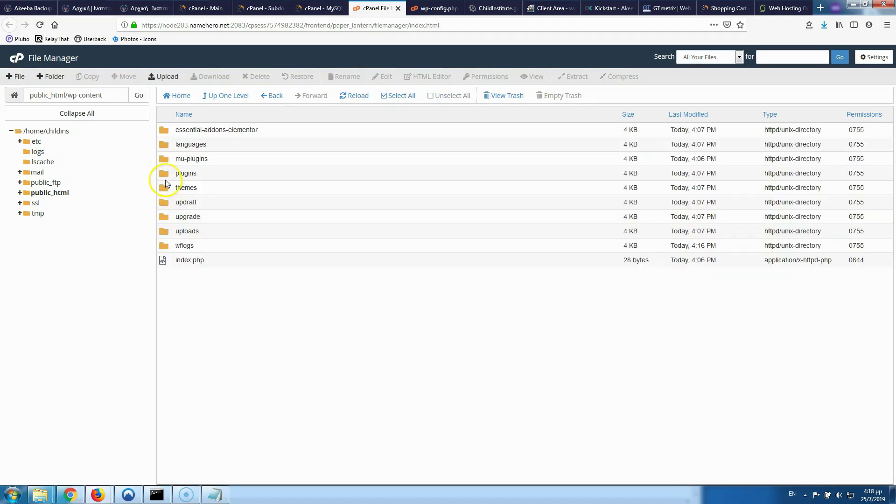
double_click(166, 178)
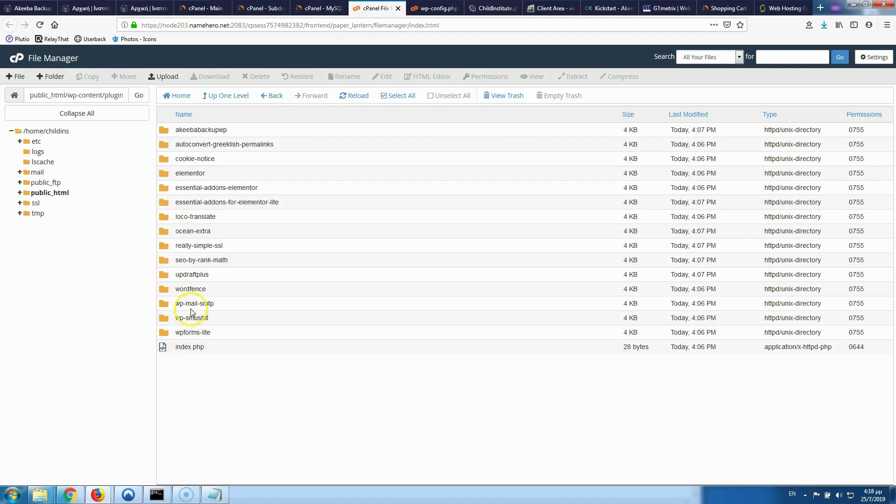
right_click(200, 247)
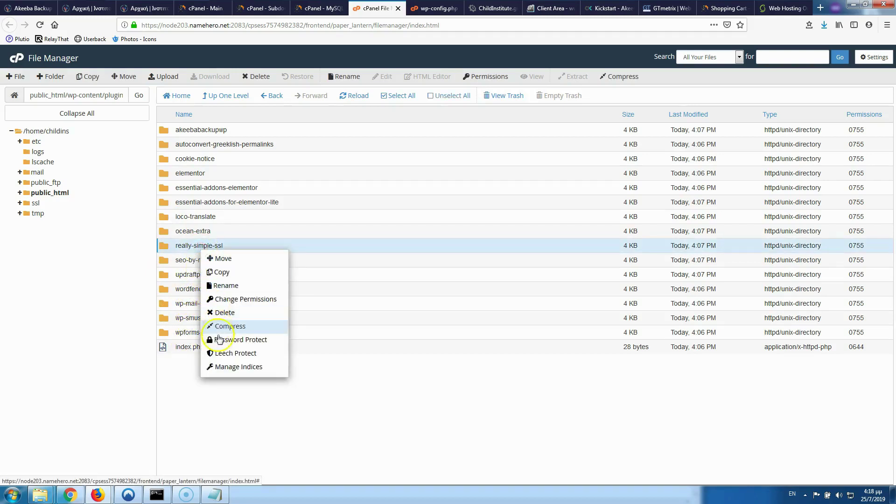
left_click(226, 285)
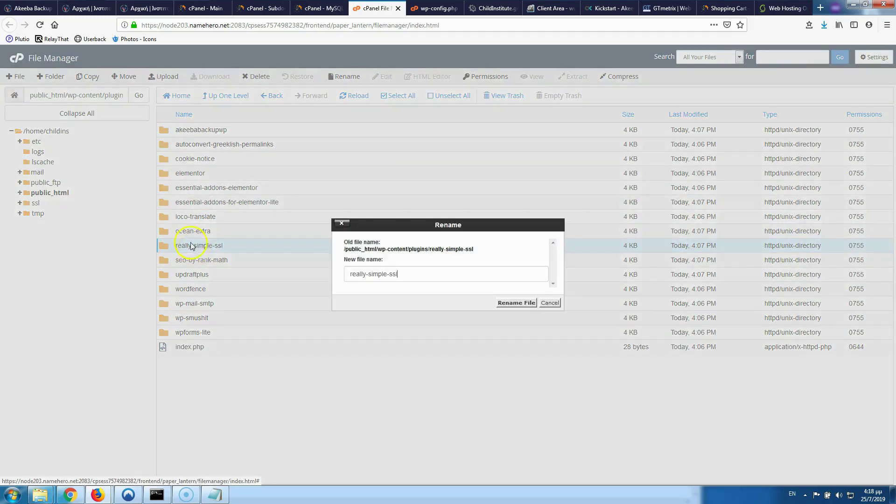
left_click(349, 274)
type("1")
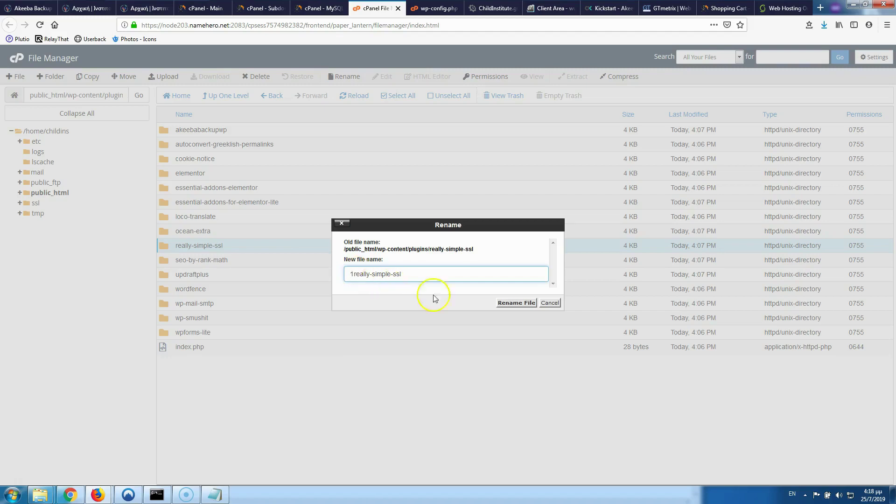
left_click(516, 303)
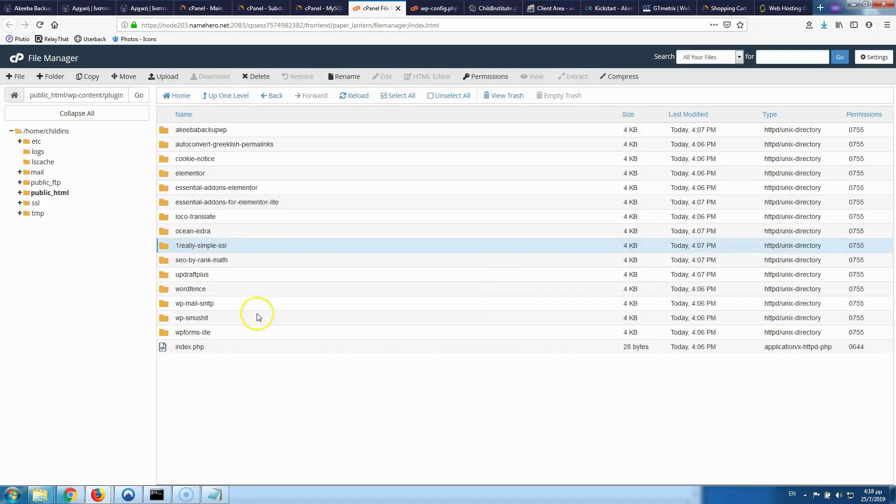
- Load the childinstitute.gr home page over plain http and dismiss its signup popup
mouse_move(98, 494)
left_click(132, 480)
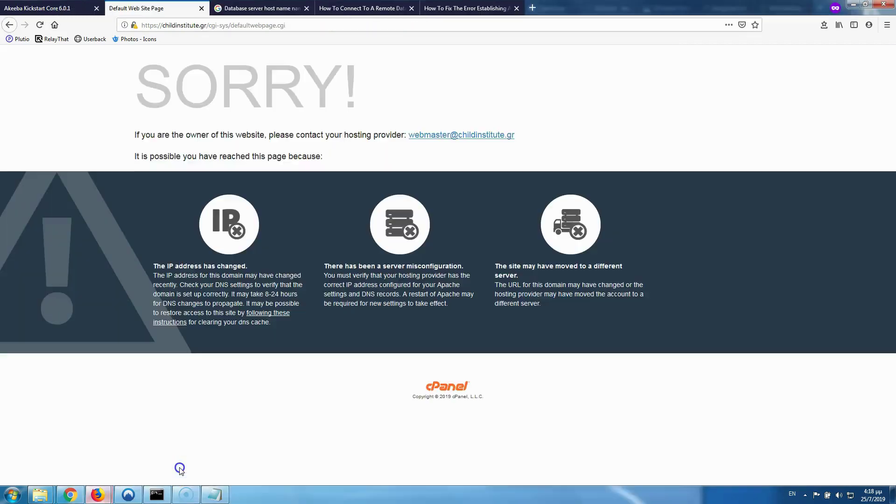
left_click(157, 27)
left_click(157, 27)
key("BackSpace")
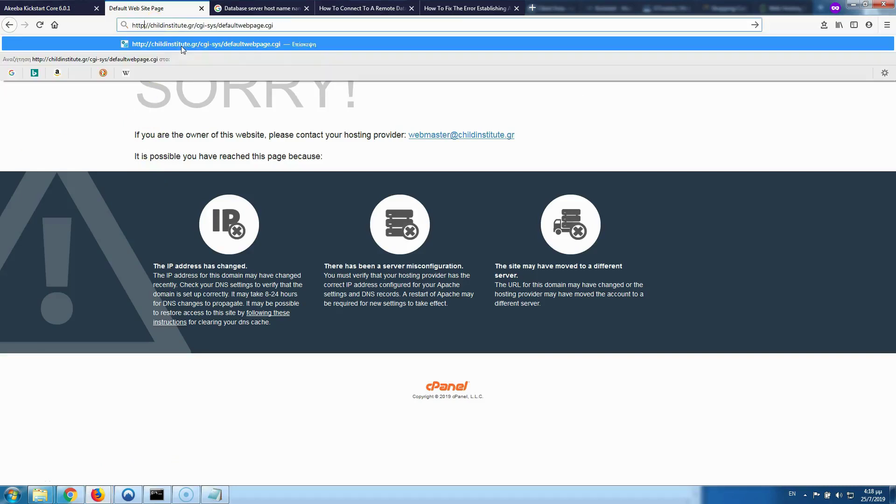
left_click_drag(195, 26, 338, 27)
key("BackSpace")
key("Return")
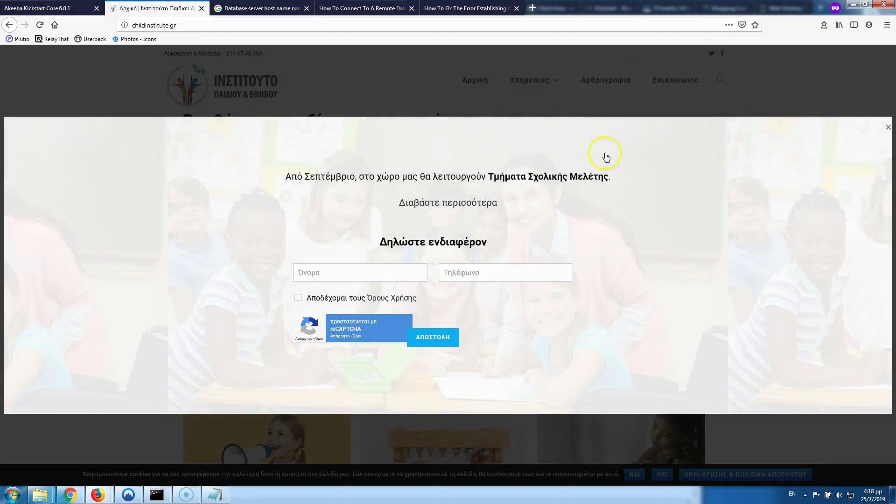
left_click(888, 128)
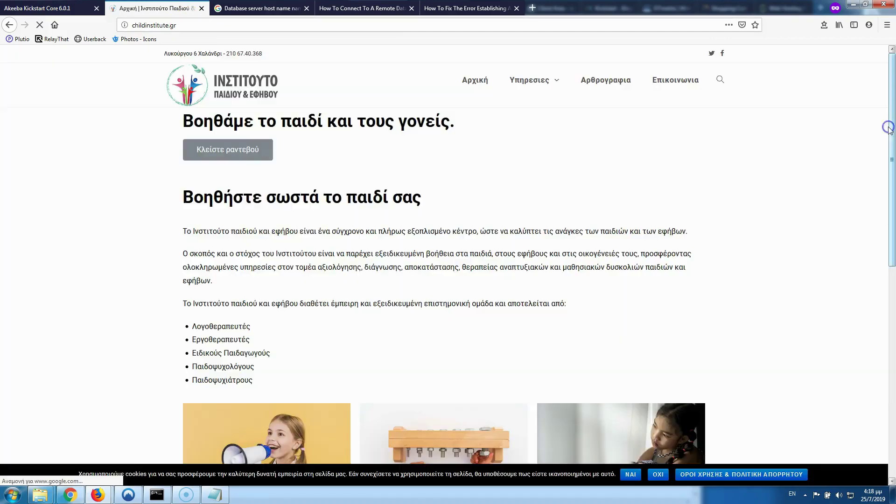
left_click(238, 23)
left_click(239, 23)
type("/")
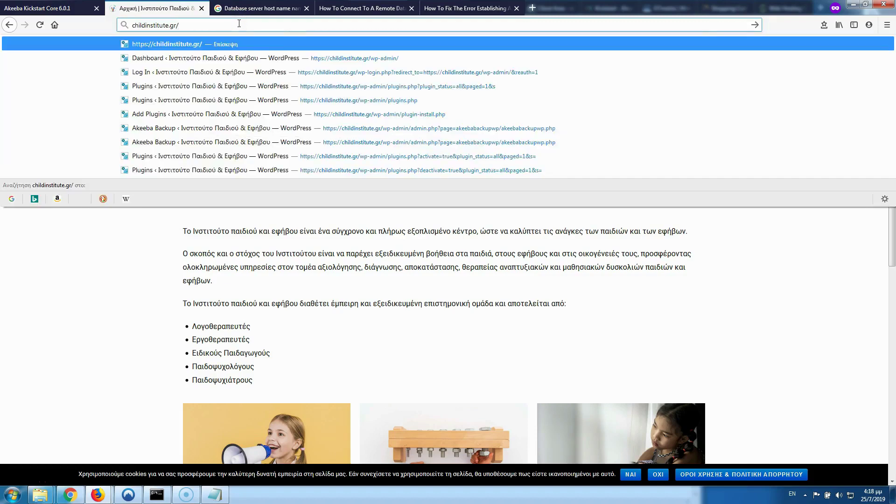
type("wp-")
key("Return")
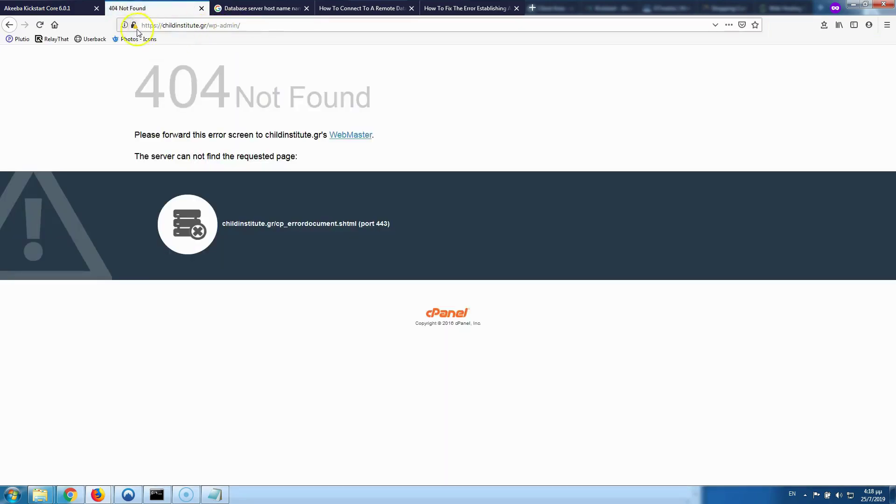
left_click(152, 25)
left_click(154, 25)
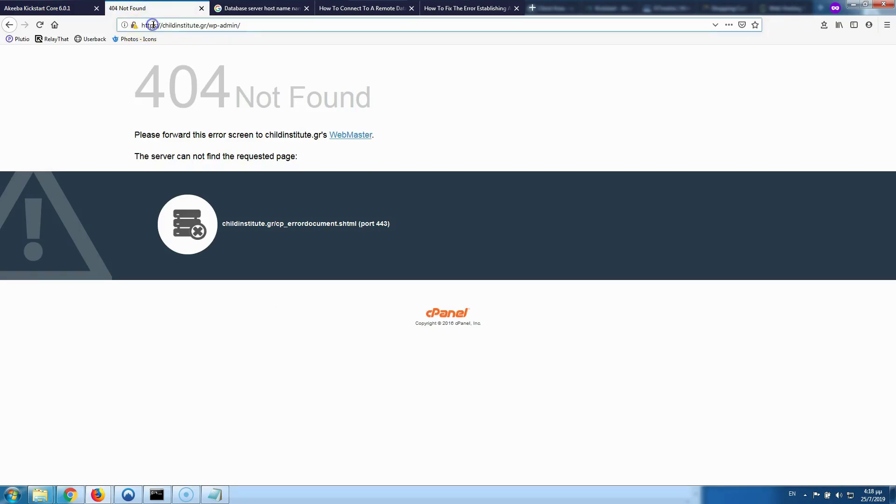
key("BackSpace")
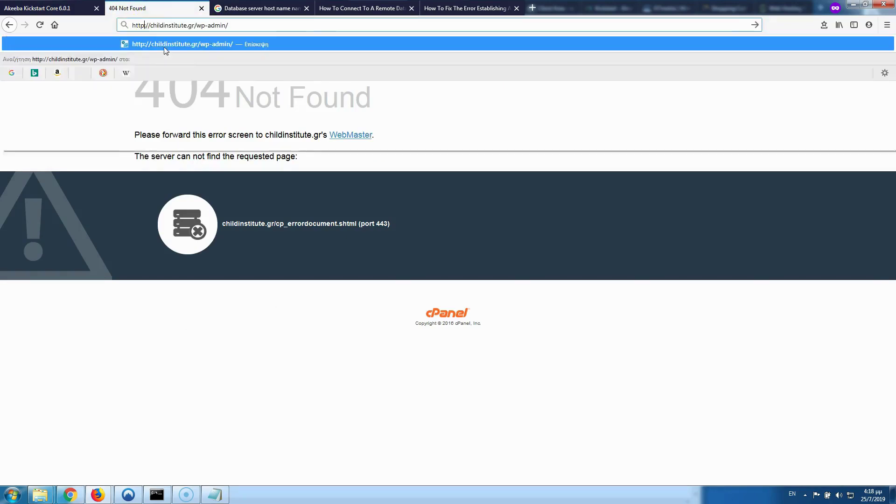
key("Return")
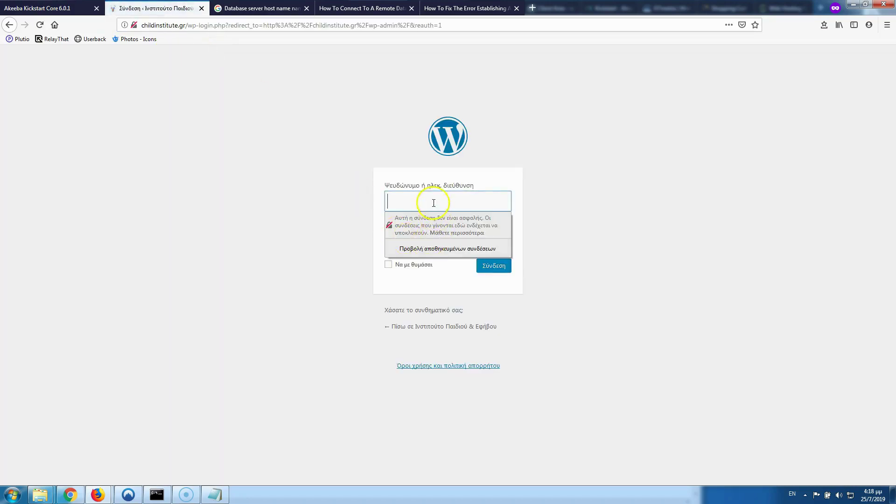
- Enter the admin username and password and log in to WordPress
left_click(434, 203)
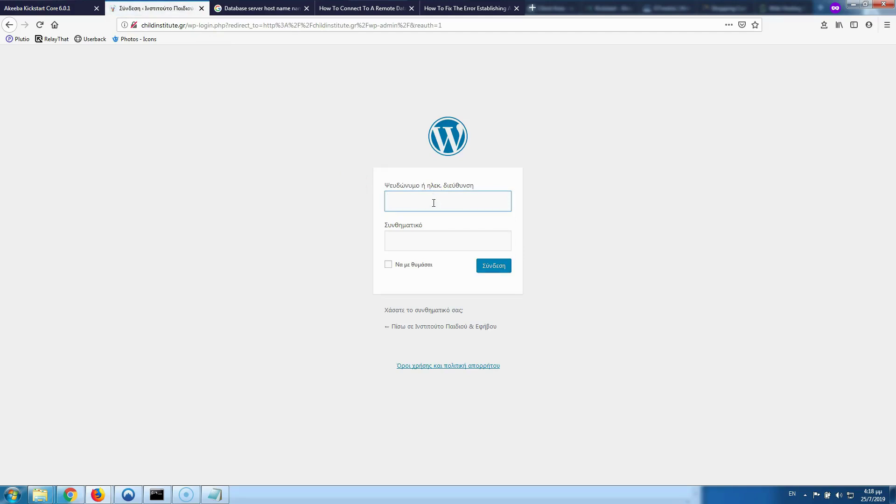
type("webdesign")
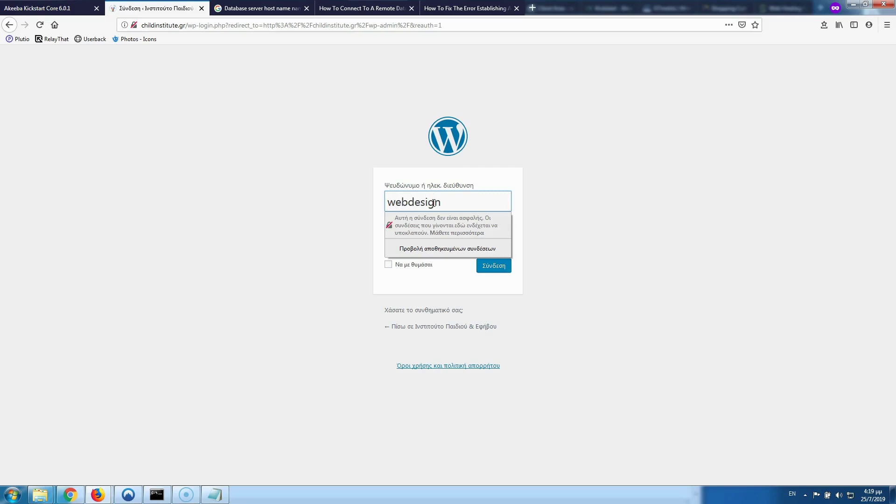
key("Tab")
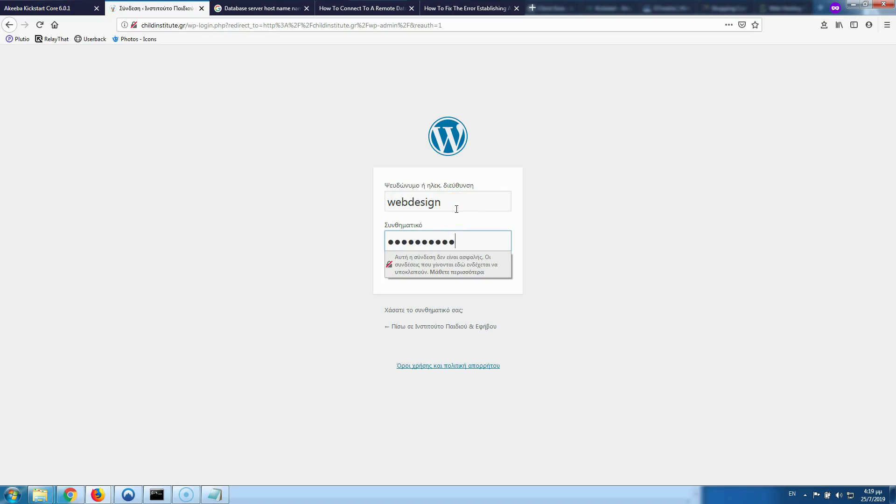
key("Return")
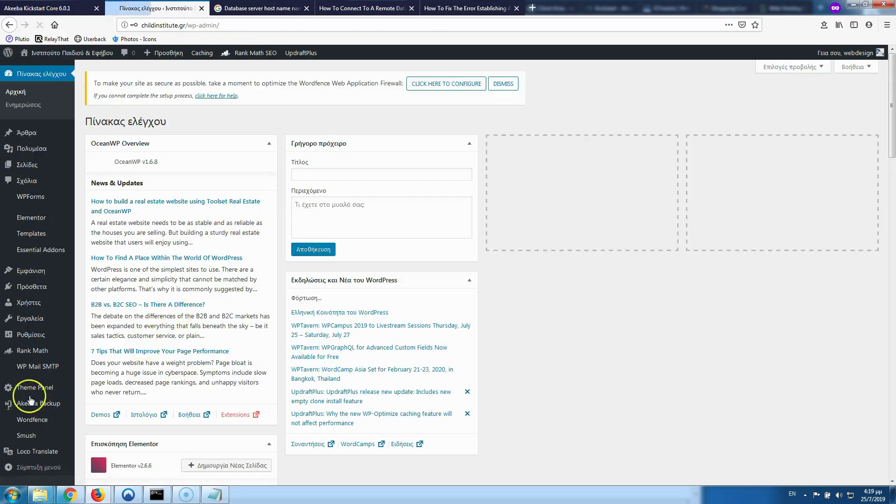
- Set the Site Language to English (United States) and save General Settings
scroll(16, 390, "down", 3)
mouse_move(44, 336)
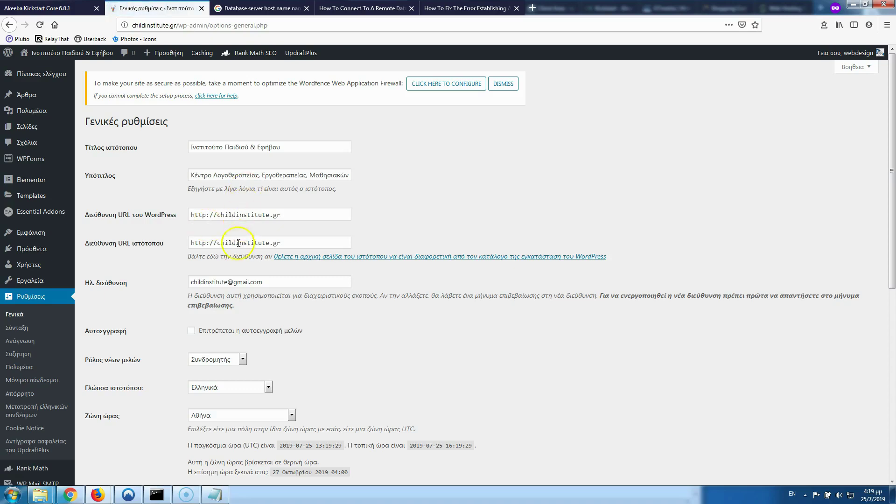
scroll(209, 328, "down", 4)
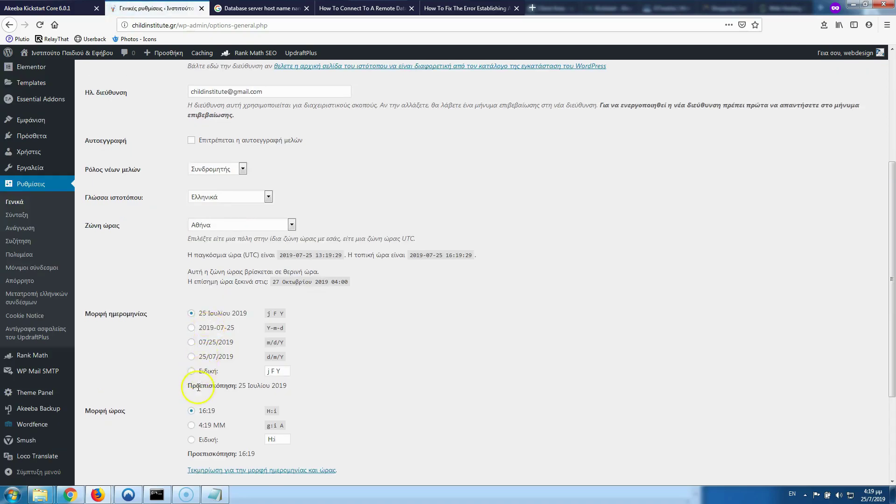
scroll(199, 388, "down", 3)
scroll(198, 380, "up", 6)
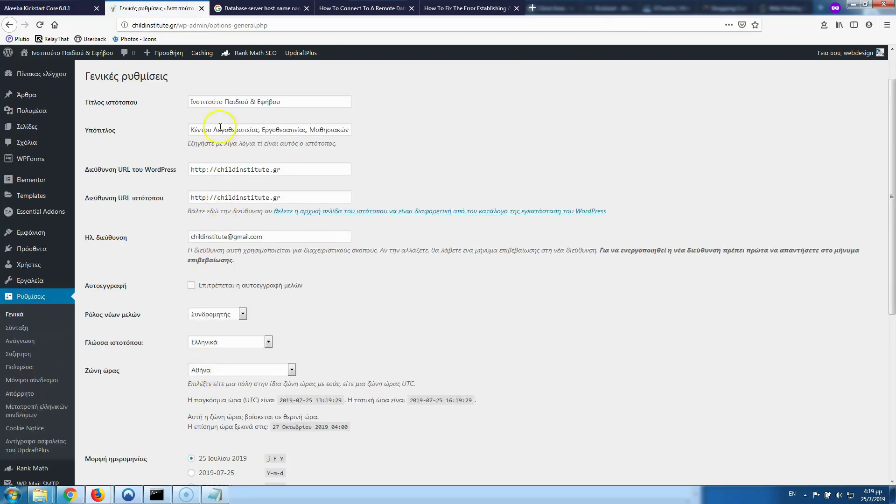
left_click(212, 343)
left_click(216, 109)
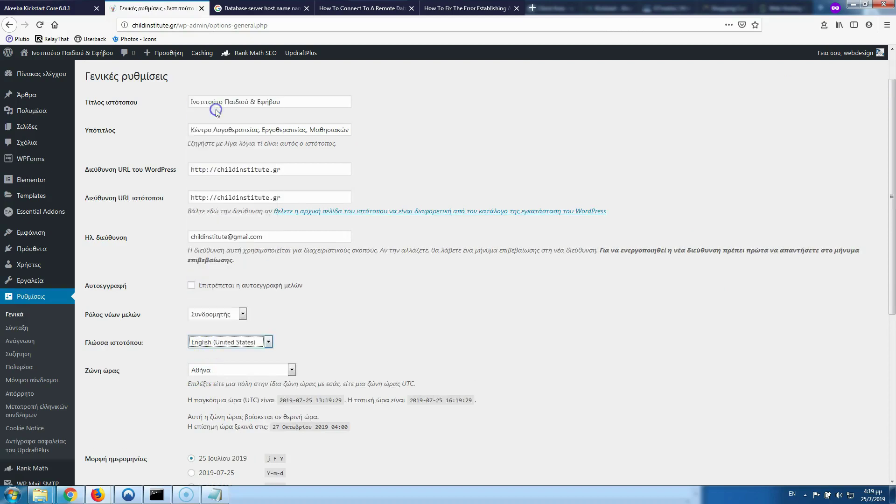
scroll(124, 346, "down", 6)
left_click(125, 439)
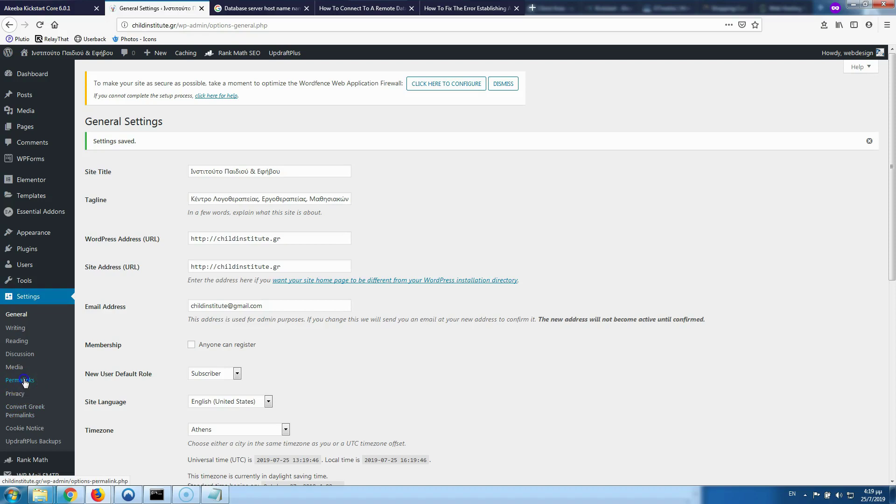
- Re-save the Post name permalink structure in Settings > Permalinks
left_click(20, 381)
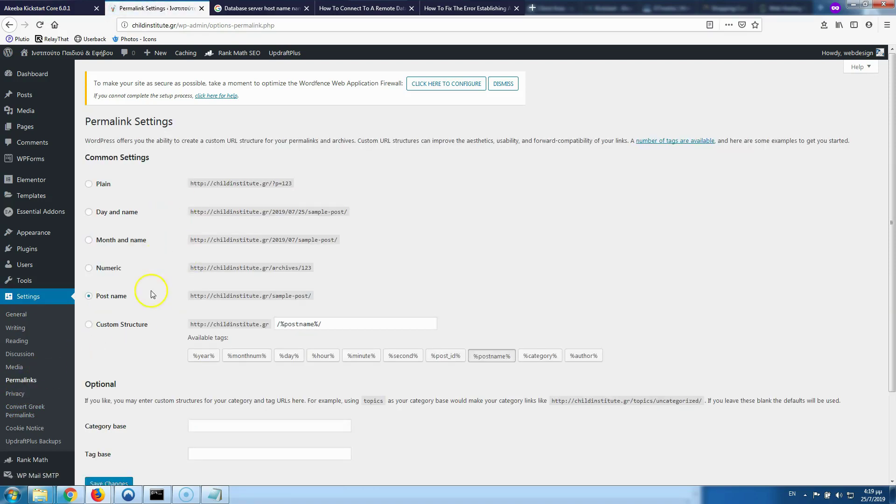
scroll(150, 290, "down", 5)
left_click(113, 381)
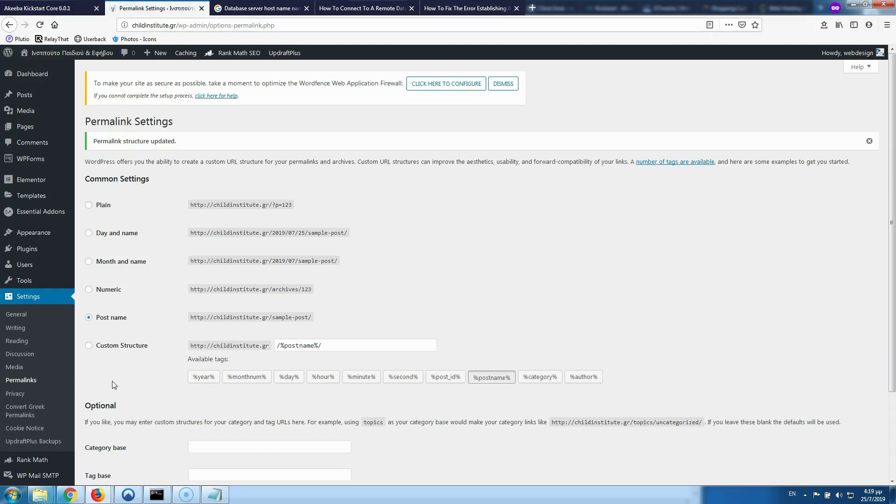
scroll(112, 390, "down", 4)
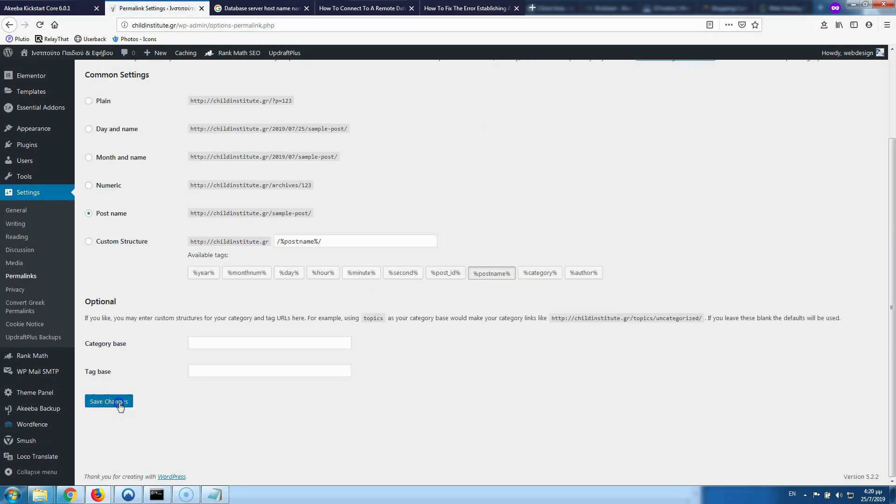
left_click(119, 405)
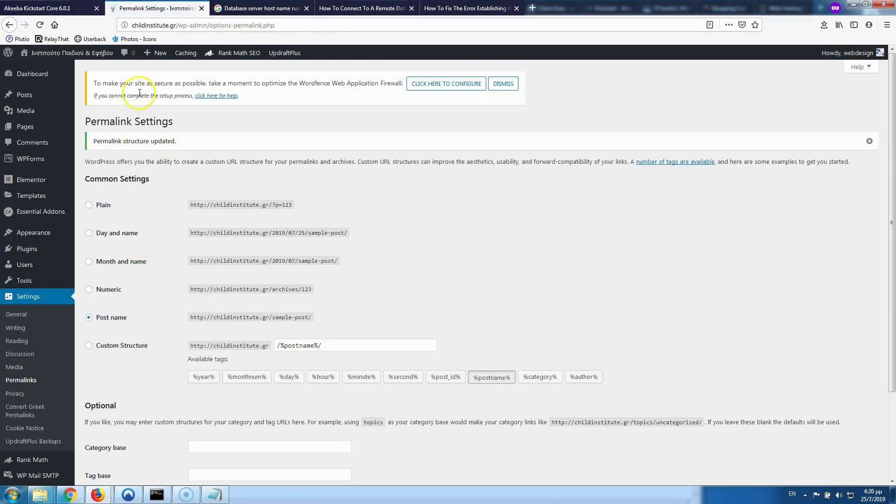
- Open the live site in a new tab and close its signup popup
right_click(54, 70)
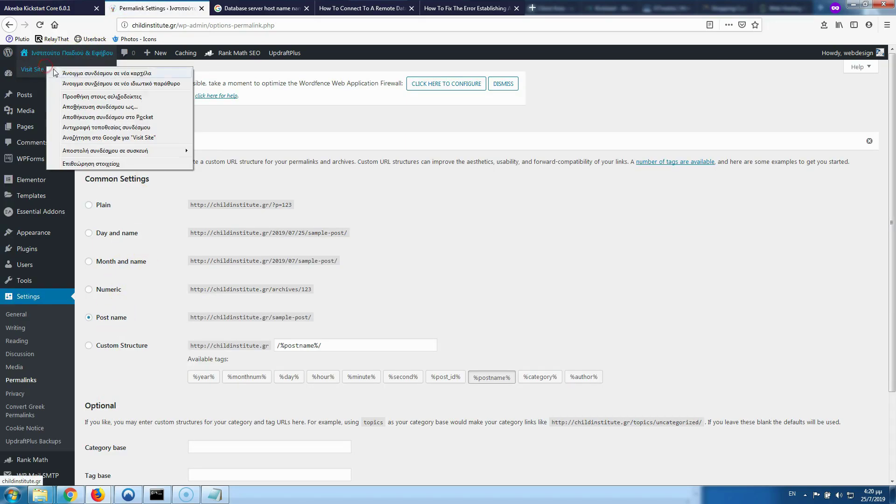
left_click(56, 73)
left_click(241, 9)
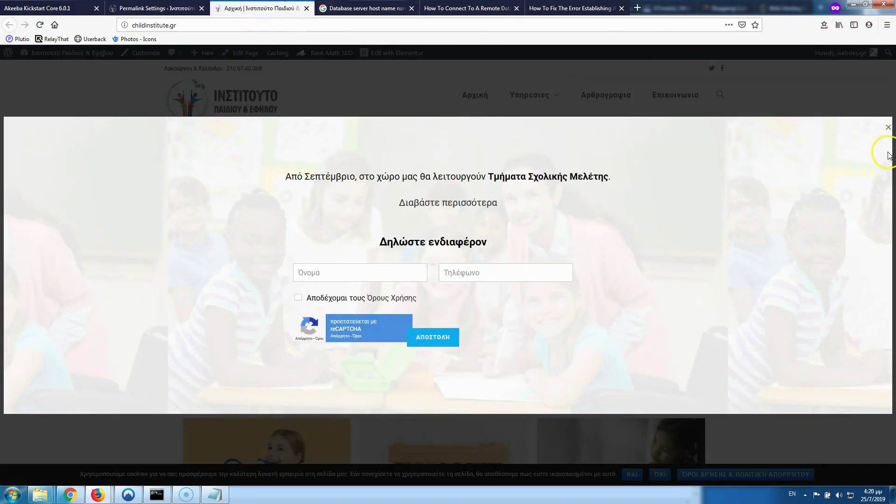
left_click(887, 133)
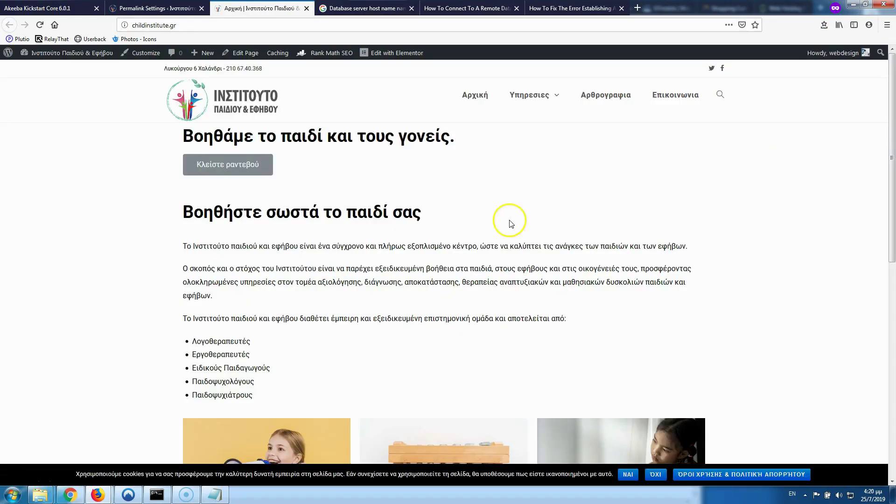
- Open the Λογοθεραπεία page from the Υπηρεσιες menu
scroll(426, 210, "down", 10)
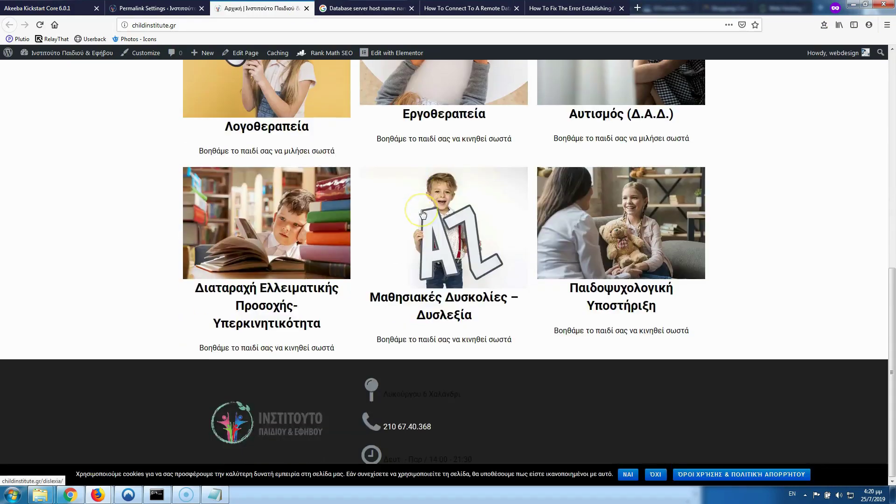
scroll(423, 215, "up", 8)
scroll(423, 214, "up", 3)
mouse_move(518, 106)
left_click(535, 129)
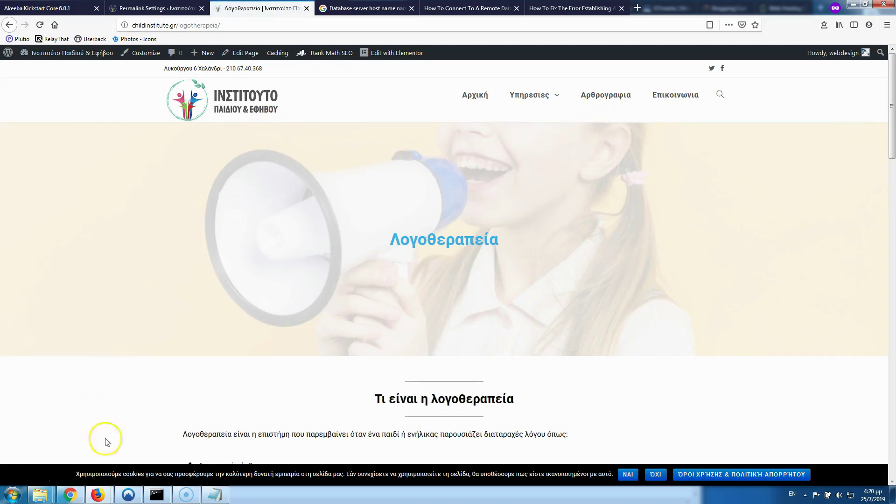
left_click(97, 492)
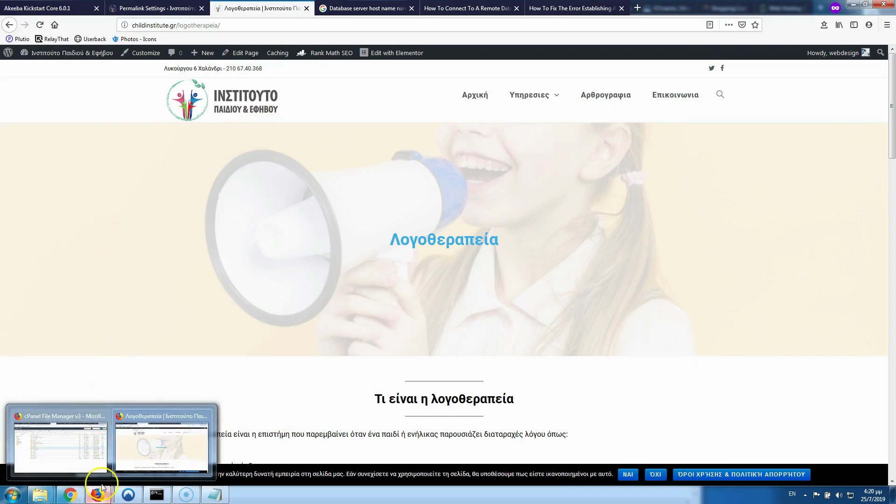
- View the cPanel Server Information details, then return to cPanel Home
left_click(80, 458)
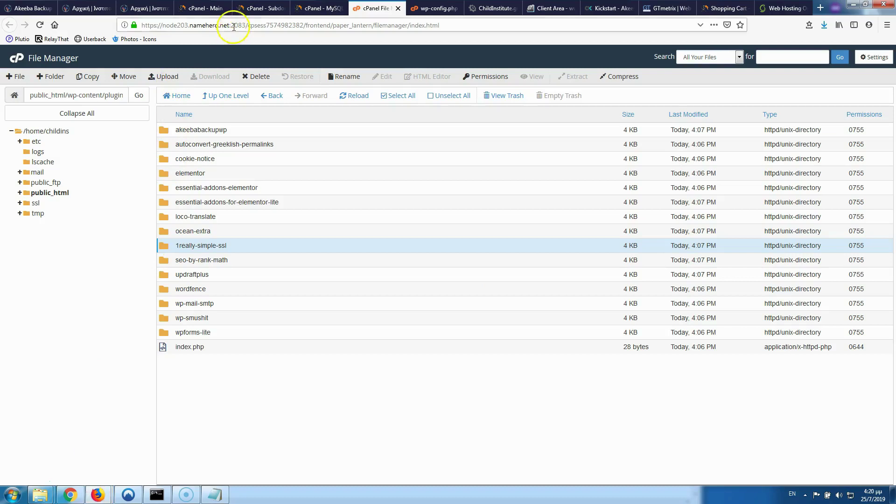
left_click(200, 8)
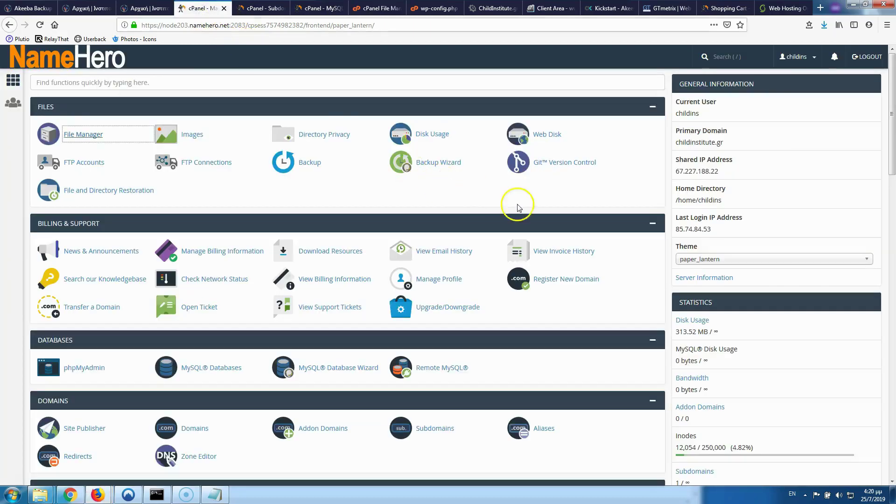
scroll(761, 209, "down", 1)
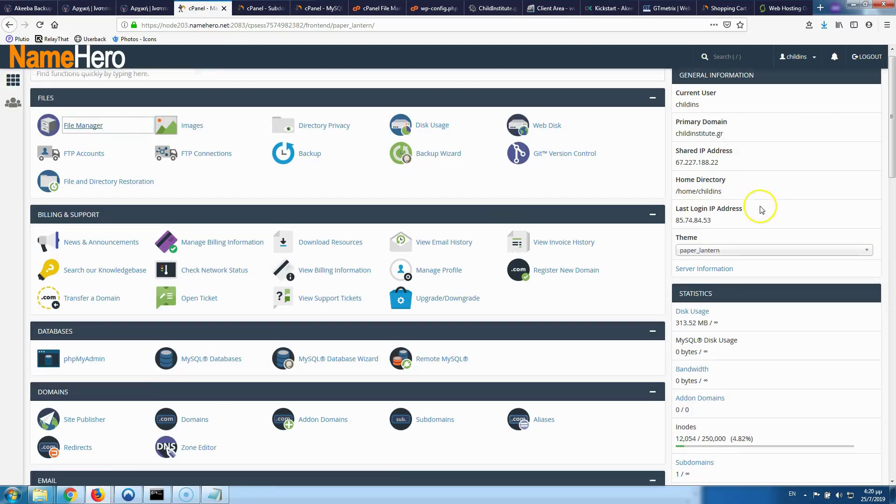
scroll(761, 209, "down", 10)
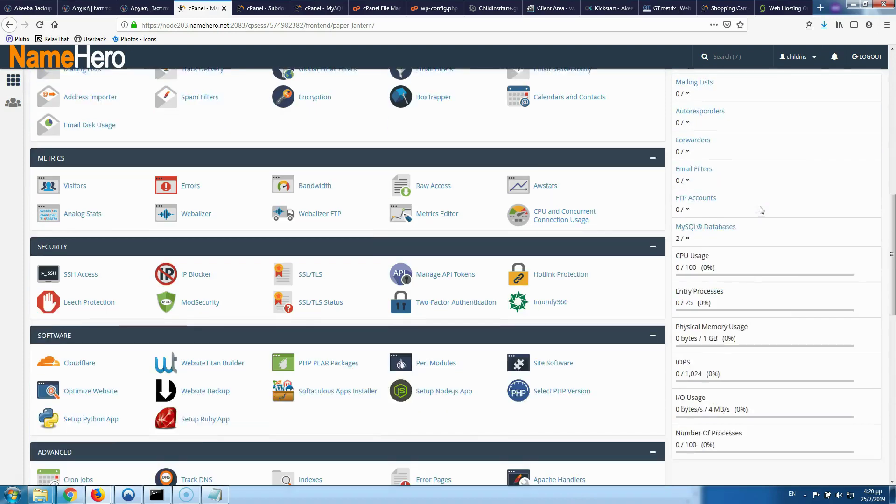
scroll(750, 360, "down", 5)
scroll(750, 362, "up", 15)
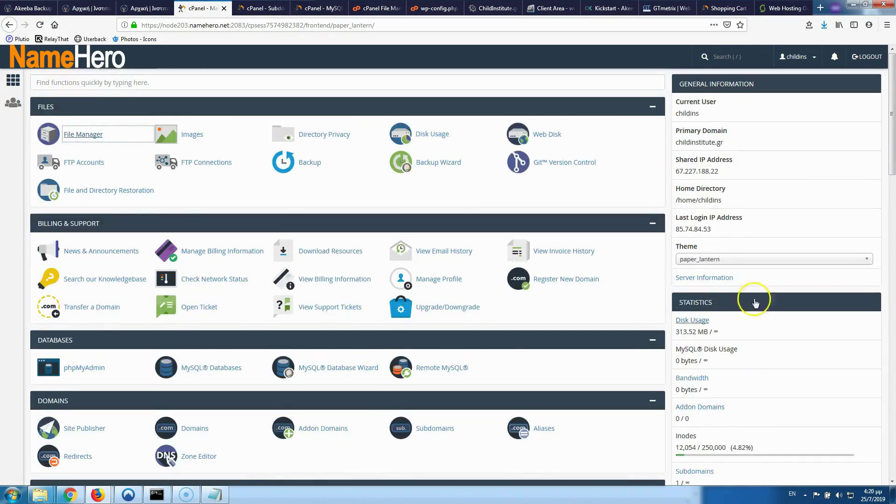
left_click(716, 280)
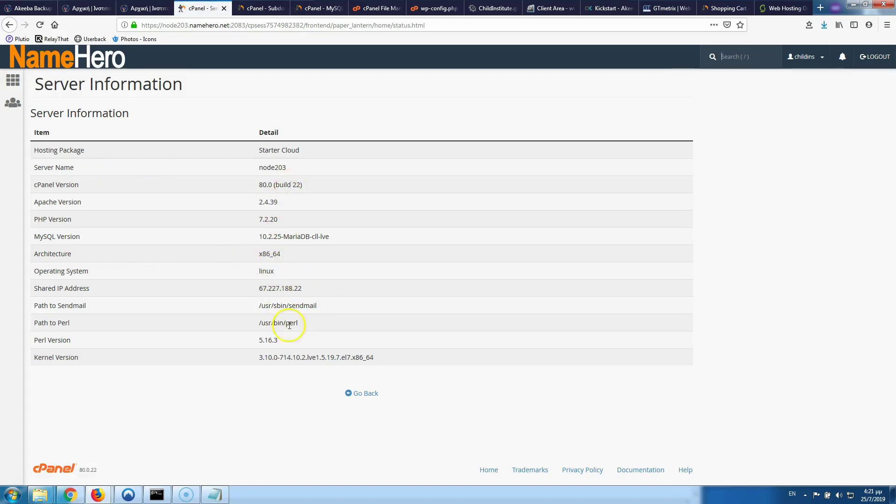
left_click(15, 81)
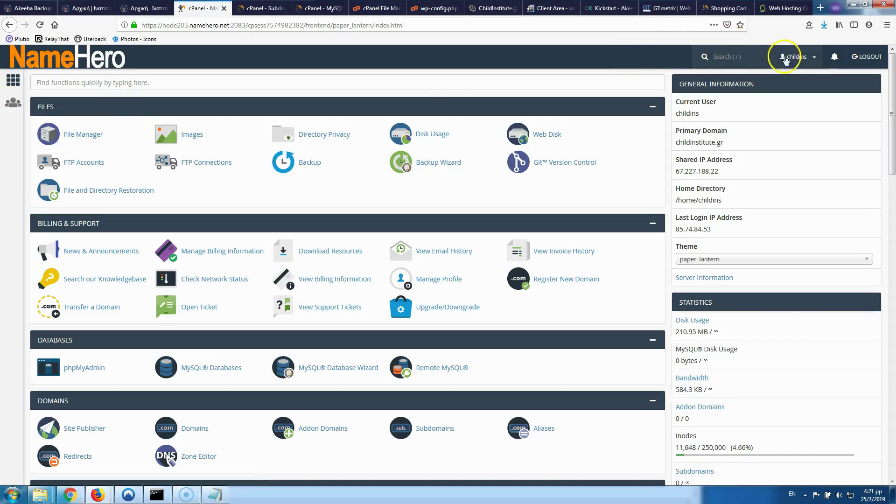
- Open and close the childins account menu on the cPanel dashboard
left_click(807, 62)
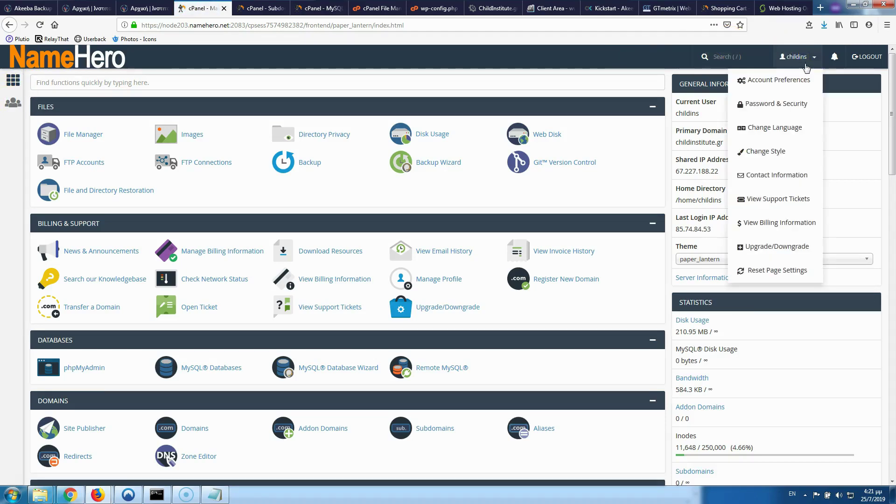
left_click(762, 271)
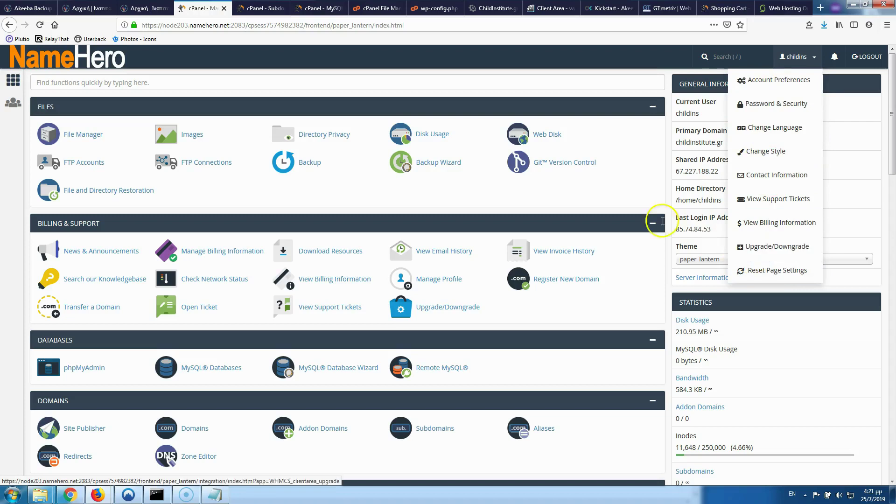
left_click(343, 71)
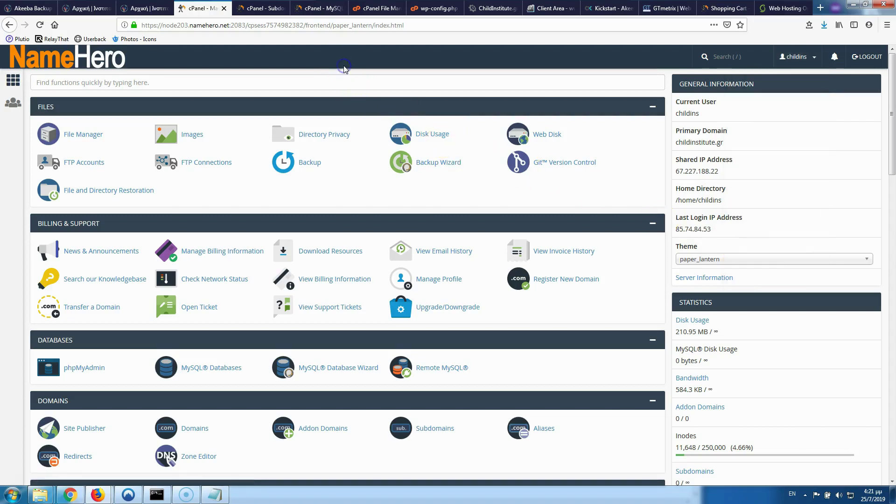
scroll(726, 304, "down", 10)
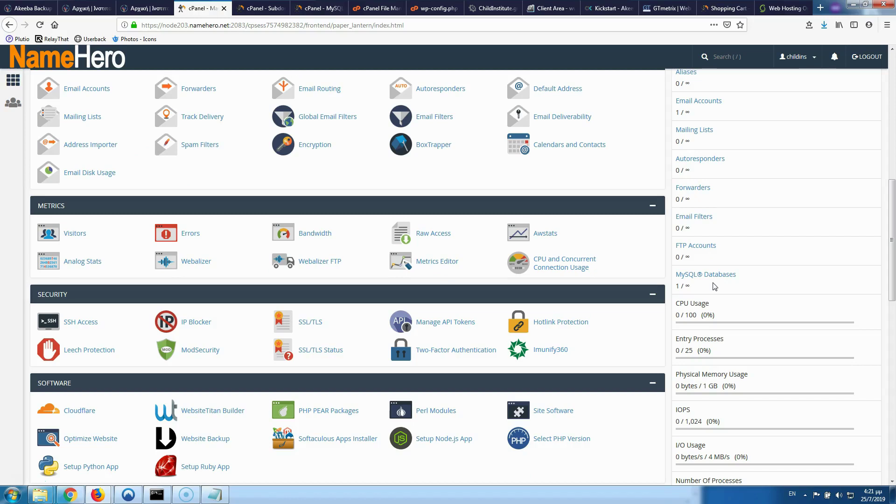
scroll(714, 286, "up", 10)
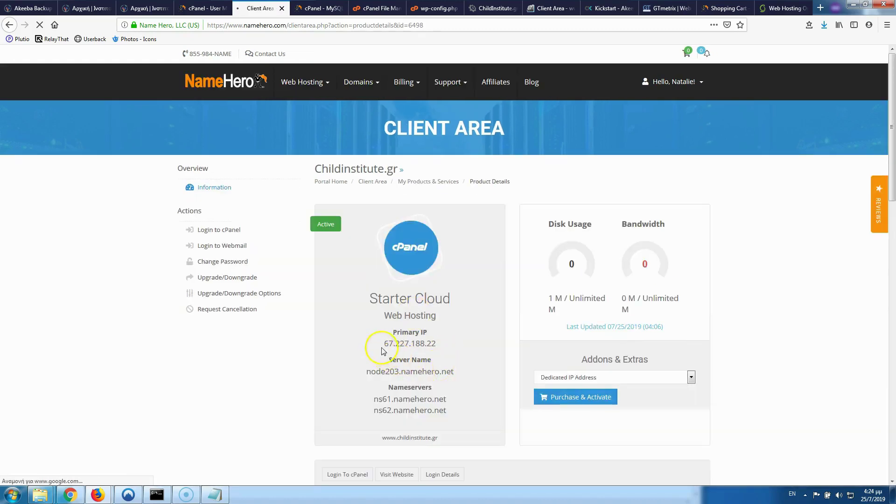
- Copy the first nameserver ns61.namehero.net from the Starter Cloud hosting details
left_click_drag(382, 351, 424, 344)
left_click(419, 394)
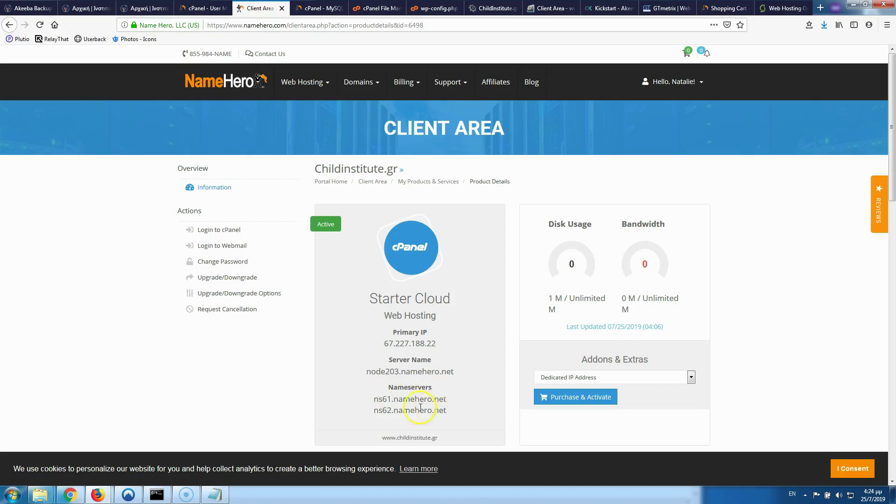
left_click_drag(374, 400, 436, 399)
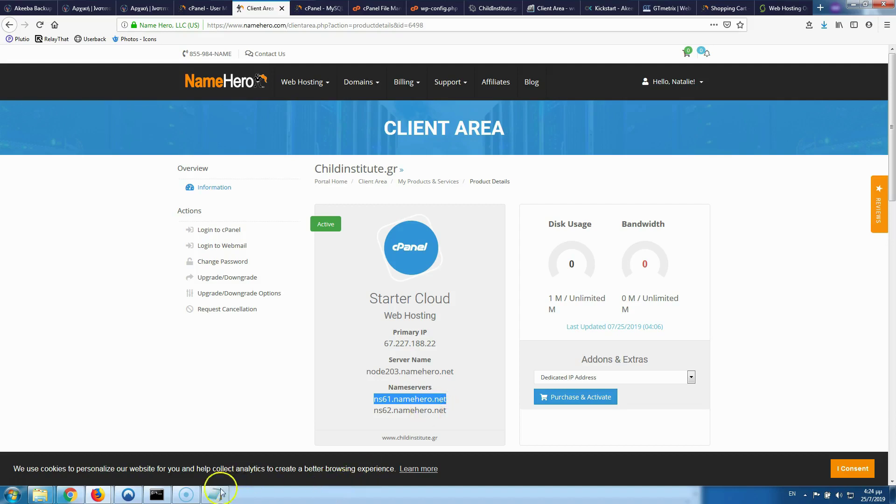
mouse_move(99, 499)
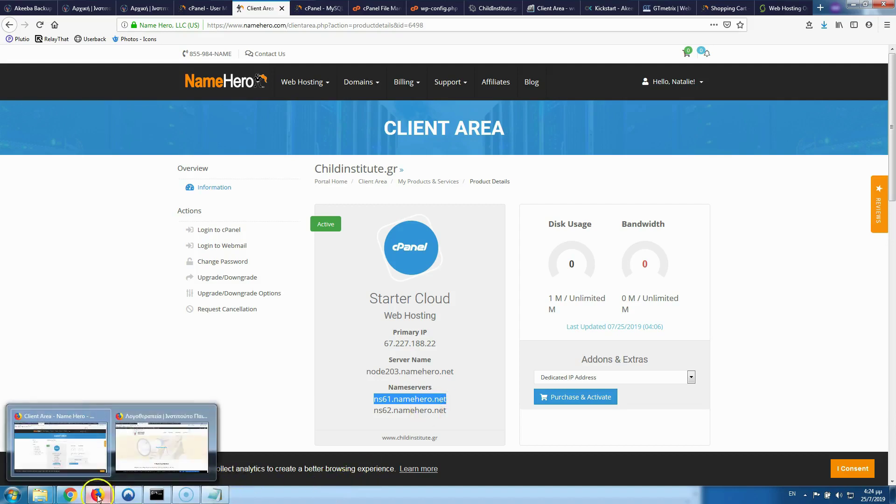
left_click(80, 443)
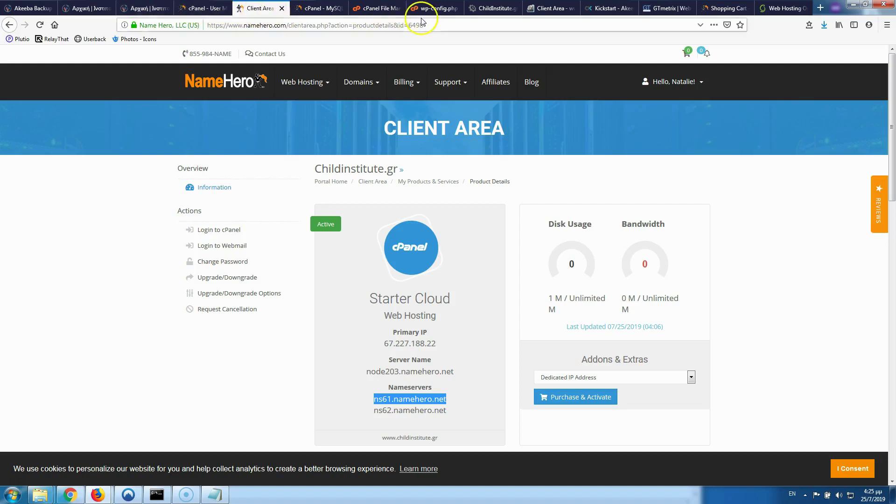
- Check childinstitute.gr's whois and live site, then open its inwebpro domain management
left_click(498, 9)
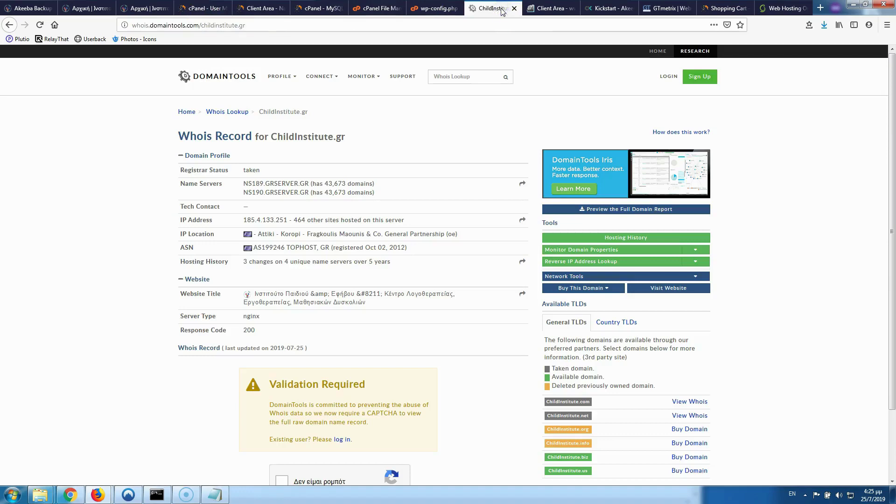
left_click(550, 8)
left_click(376, 215)
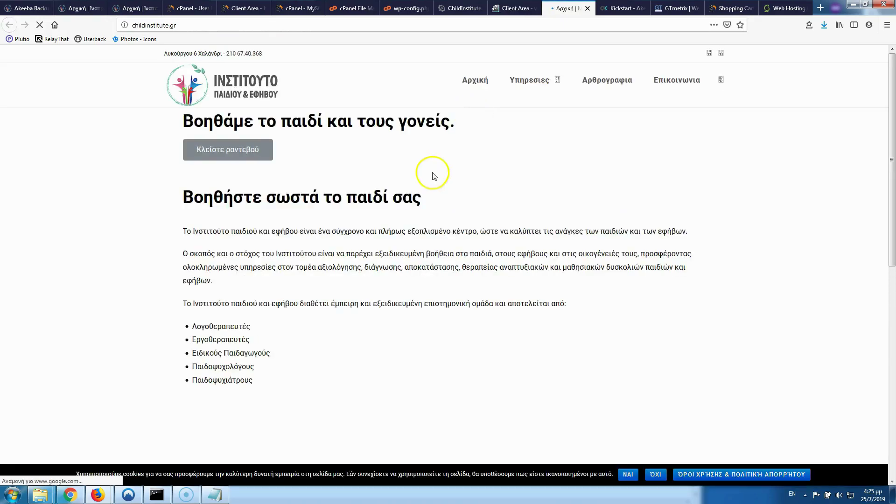
left_click(516, 8)
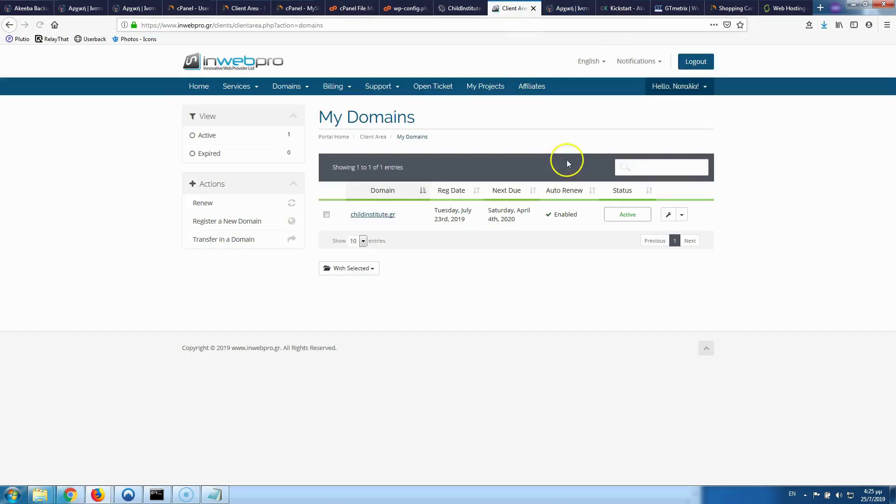
left_click(667, 219)
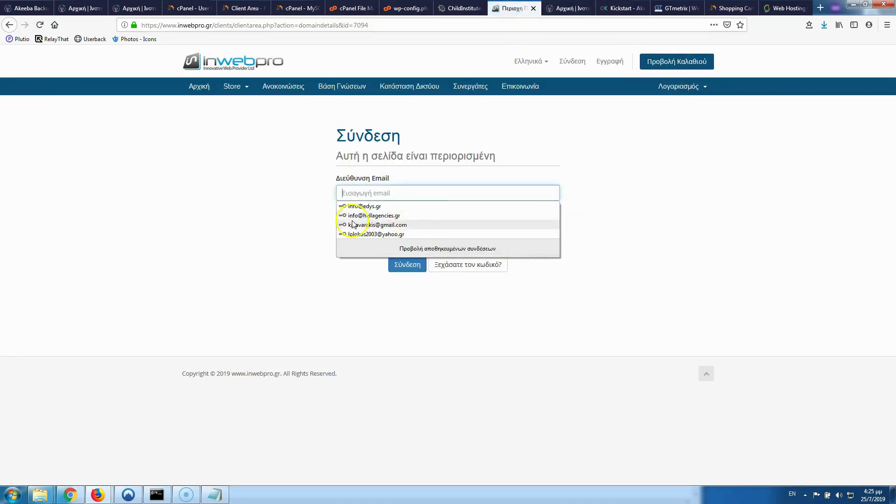
- Dismiss the browser login prompts and open childinstitute.gr's nameserver settings
left_click(272, 217)
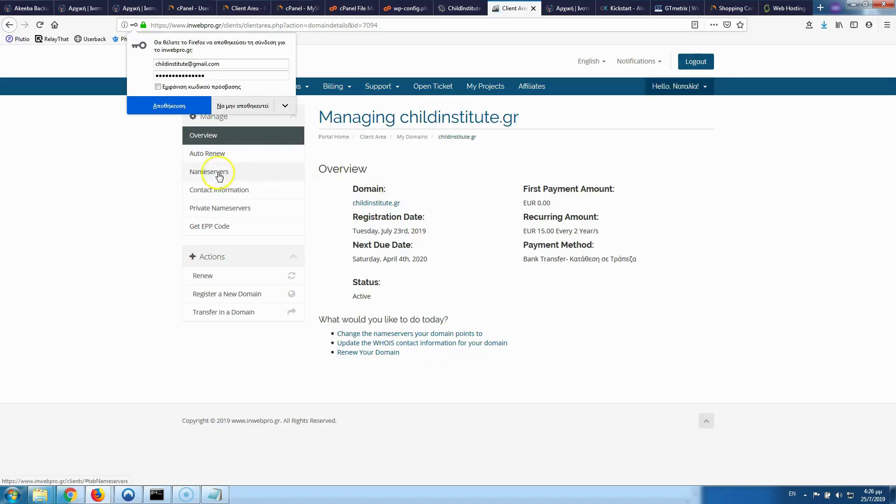
left_click(231, 105)
left_click(209, 177)
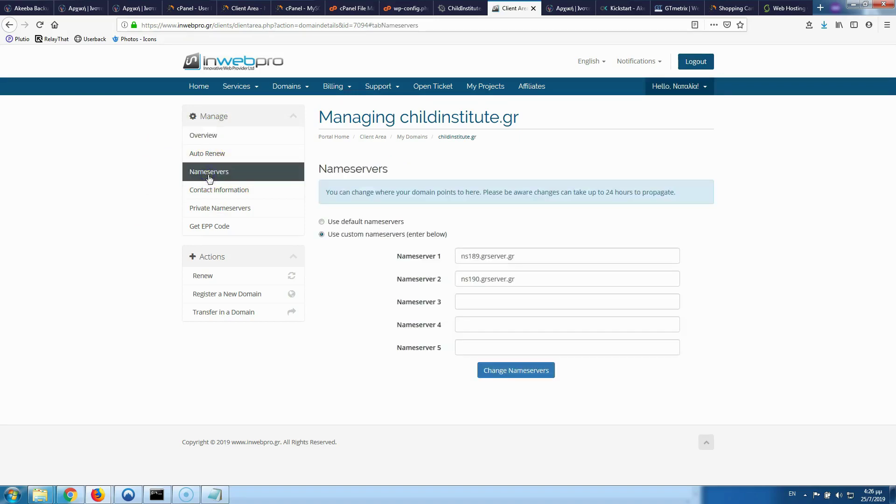
triple_click(553, 256)
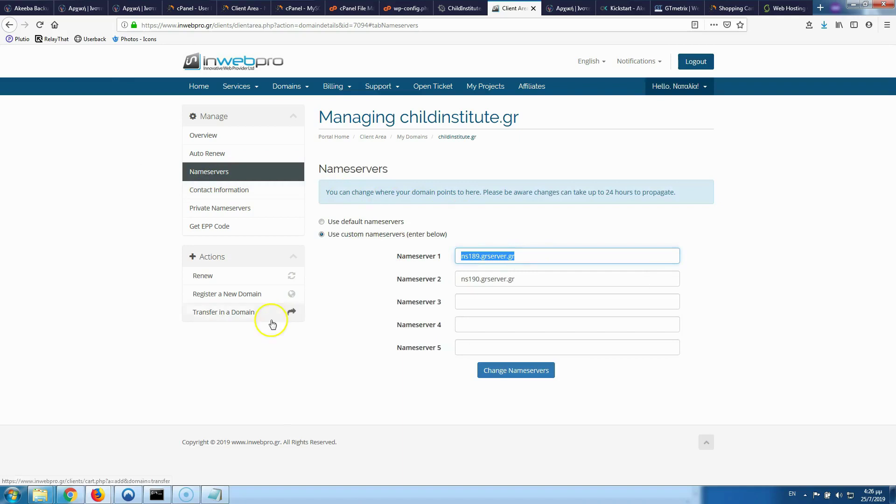
- Set Nameserver 1 to ns61.namehero.net
left_click(96, 496)
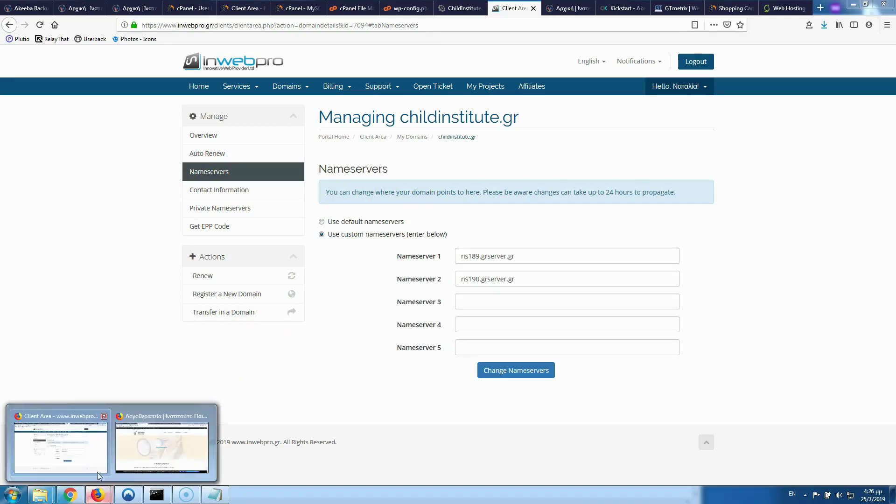
left_click(88, 456)
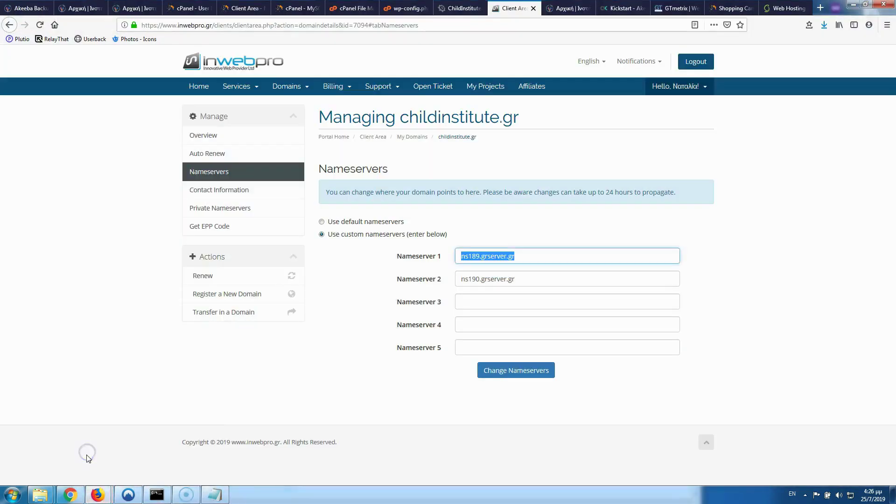
left_click(97, 494)
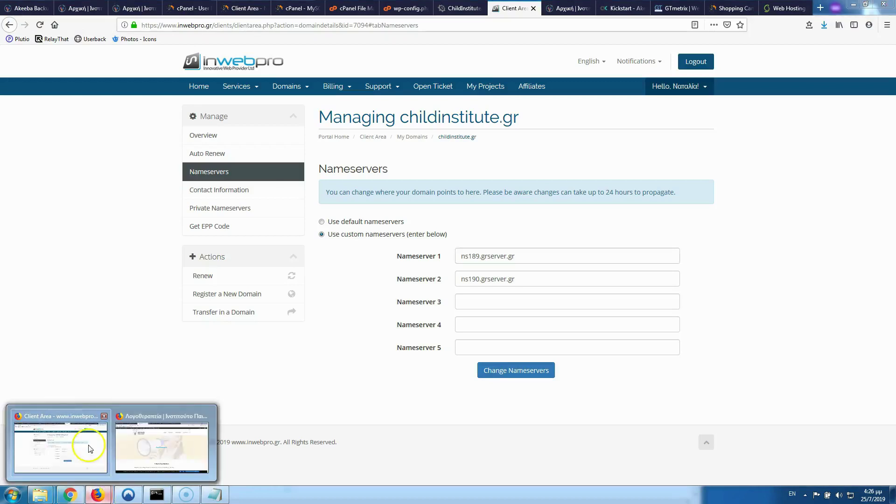
left_click(353, 9)
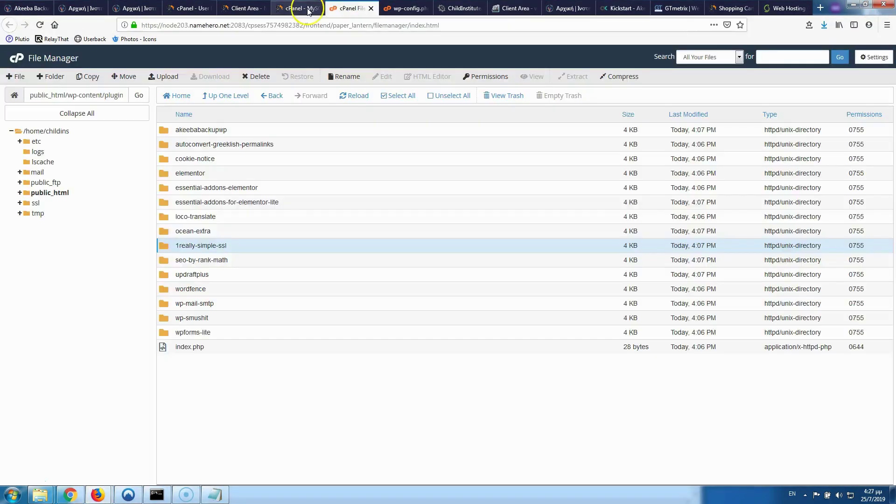
left_click(299, 9)
left_click(242, 10)
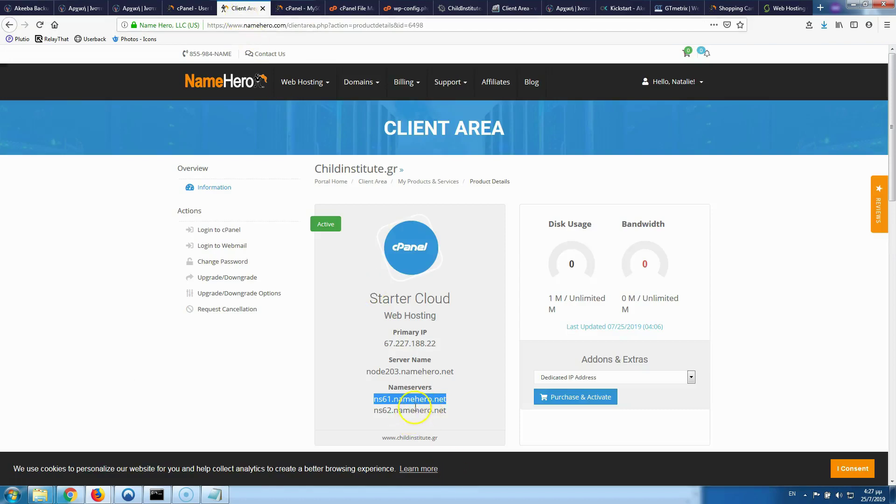
left_click(521, 9)
type("ns61.namehero.net")
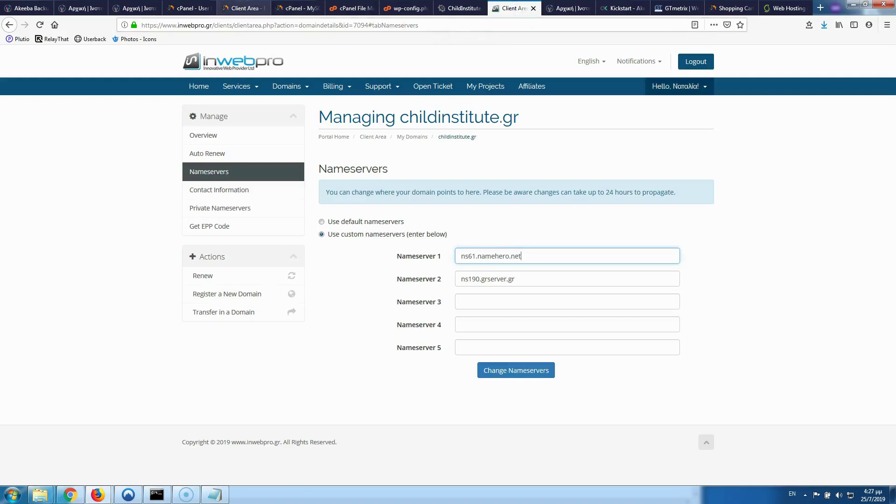
- Set Nameserver 2 to ns62.namehero.net and save the nameserver change
left_click(247, 10)
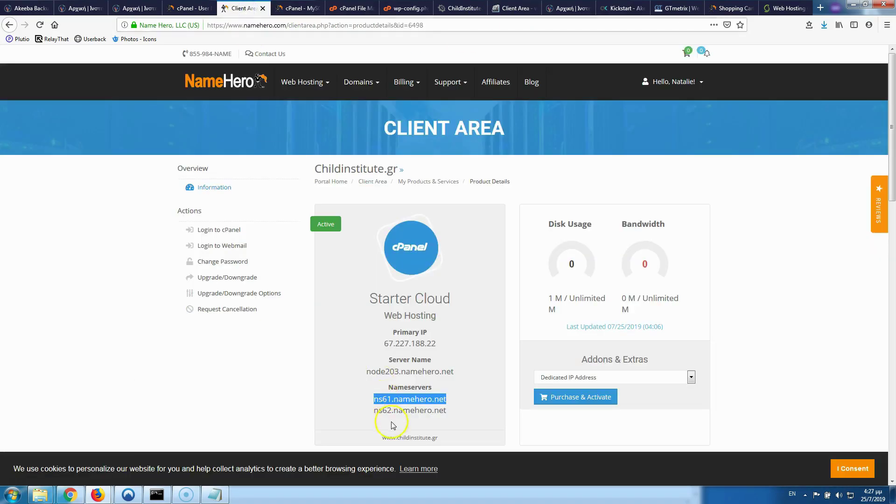
left_click_drag(447, 412, 395, 407)
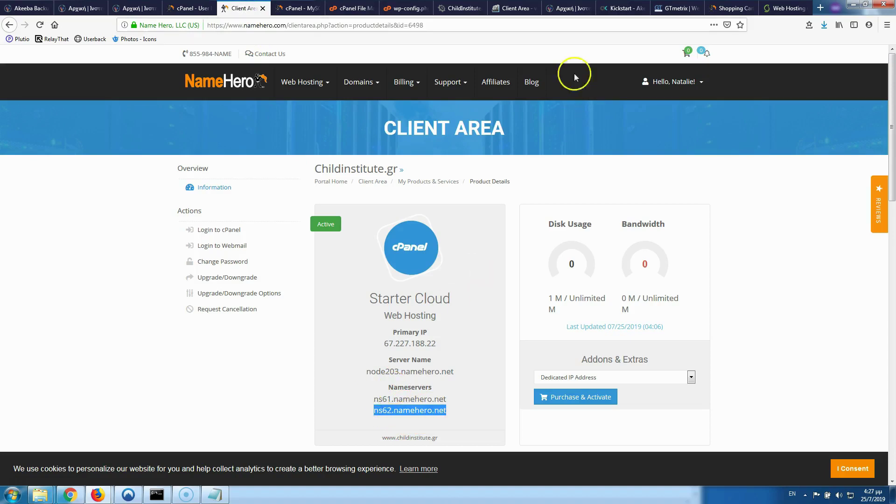
left_click(519, 8)
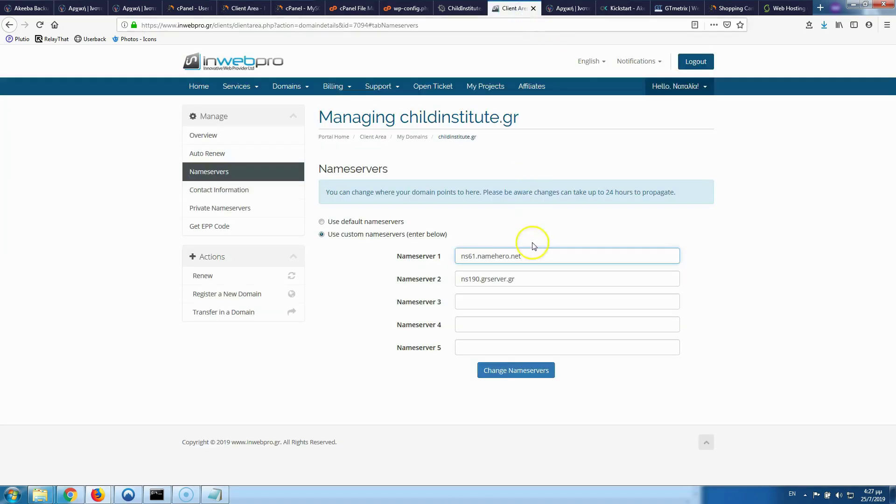
left_click_drag(530, 278, 417, 274)
type("ns62.namehero.net")
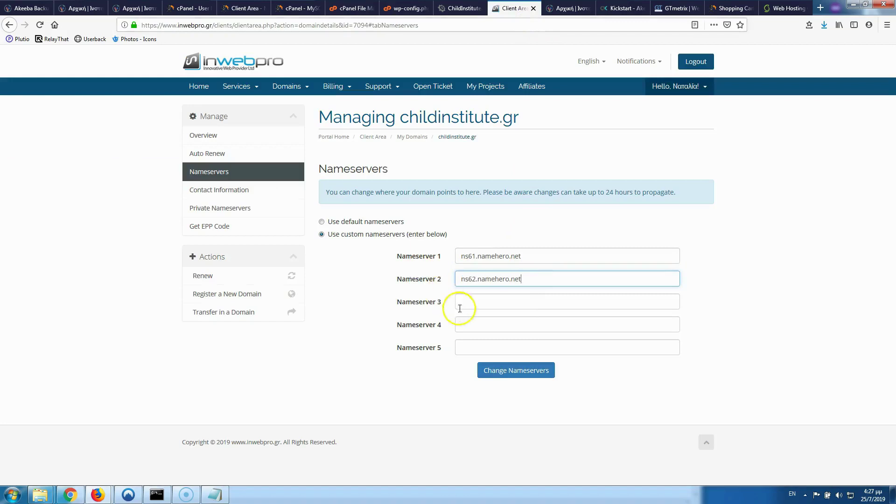
left_click(514, 378)
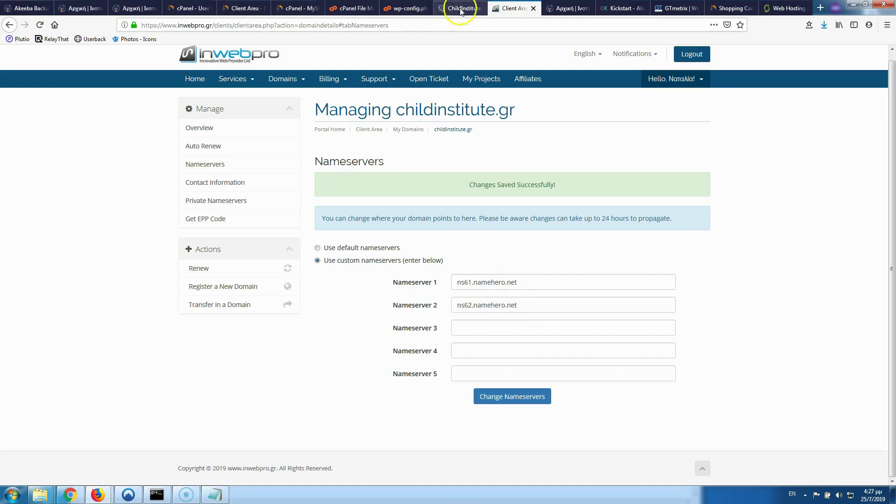
- Open the DomainTools Whois site in a new tab beside the ChildInstitute record
left_click(557, 9)
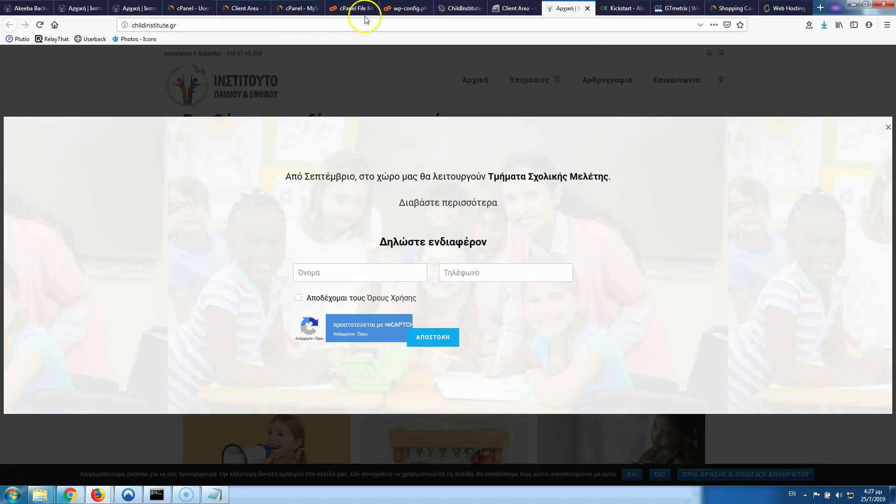
left_click(459, 9)
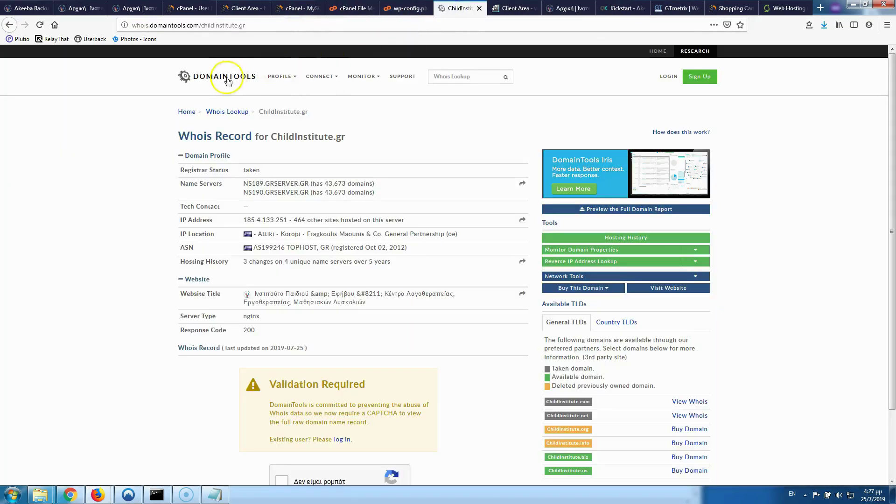
left_click_drag(200, 24, 107, 23)
key("ctrl+c")
key("ctrl+t")
key("ctrl+v")
key("Return")
left_click(155, 64)
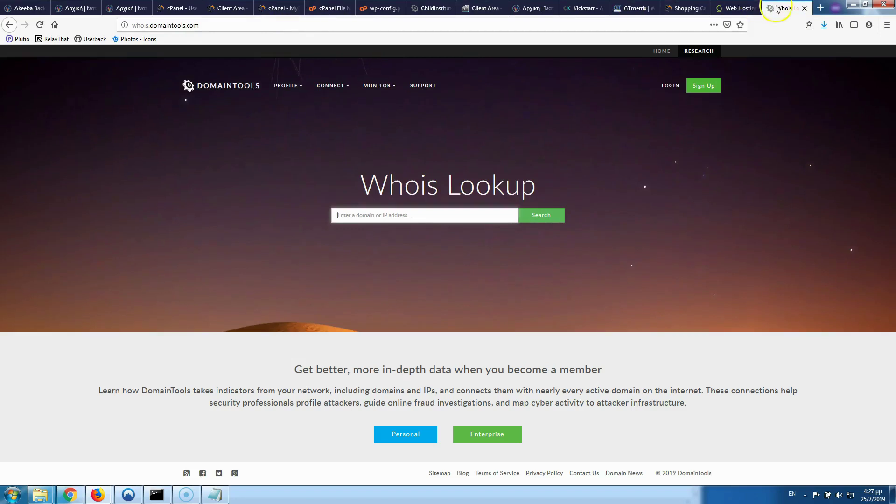
left_click_drag(778, 10, 433, 15)
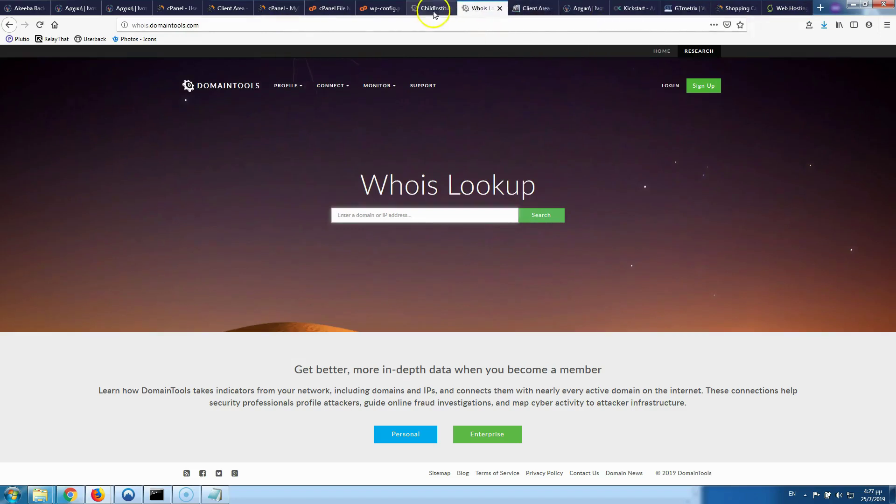
- Look up childinstitute.gr in DomainTools Whois, passing the captcha
left_click(127, 8)
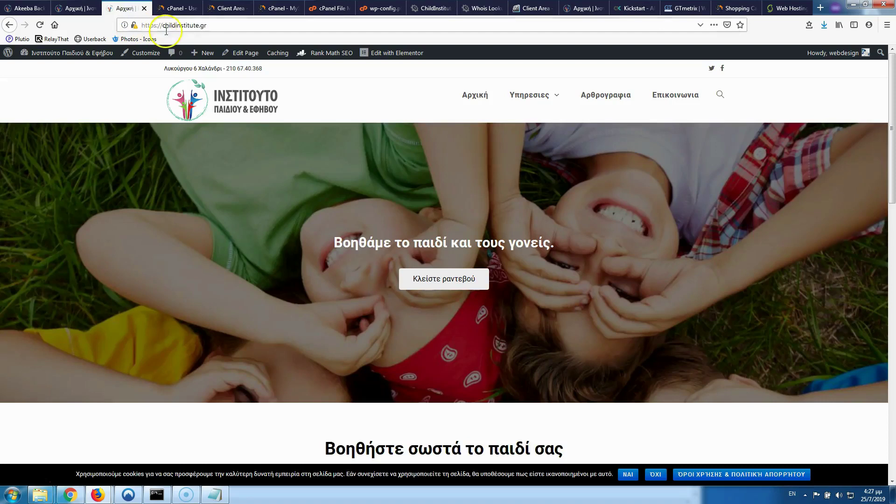
left_click_drag(219, 29, 156, 21)
key("ctrl+c")
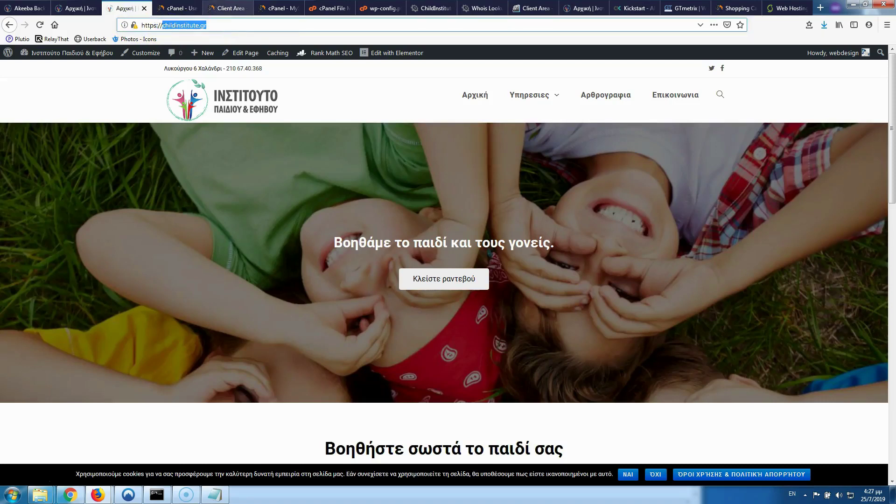
left_click(481, 8)
left_click(386, 216)
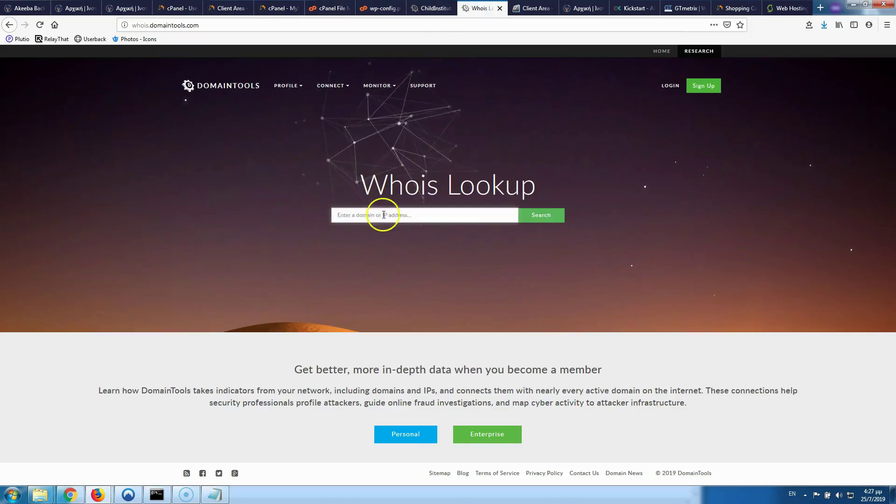
key("ctrl+v")
left_click(531, 219)
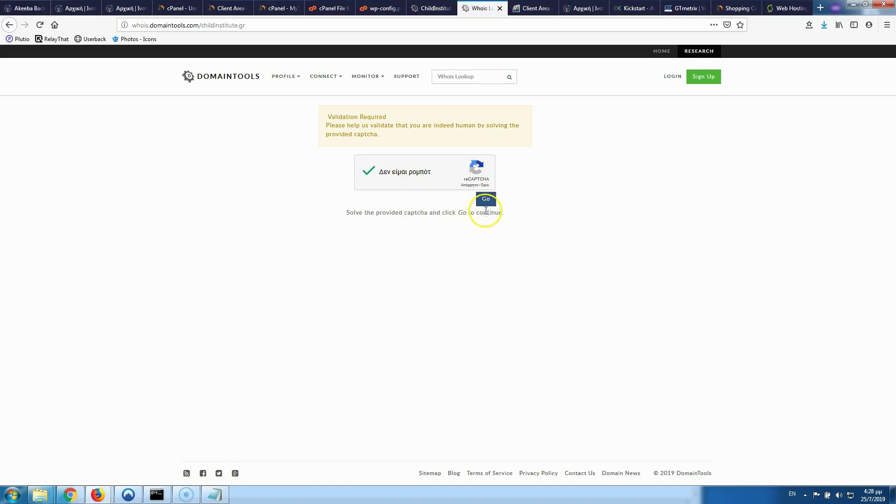
left_click(486, 200)
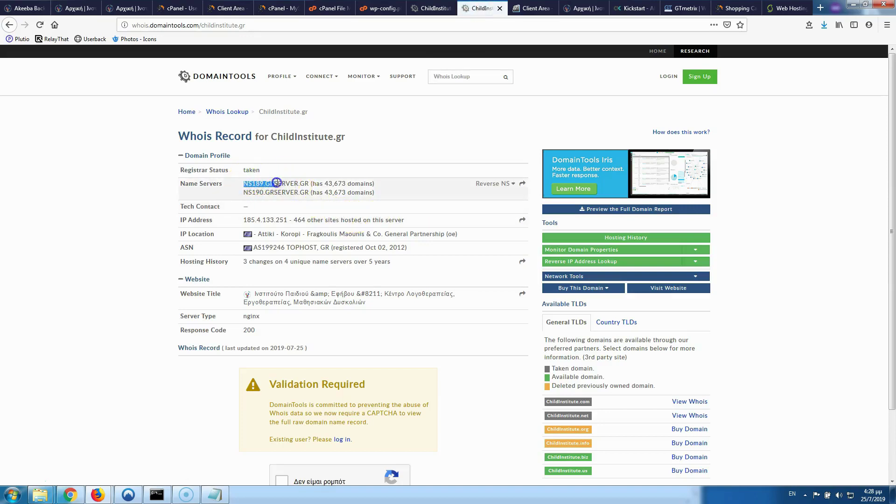
- Check that the Name Servers row still lists NS189 and NS190.GRSERVER.GR
left_click_drag(300, 185, 311, 193)
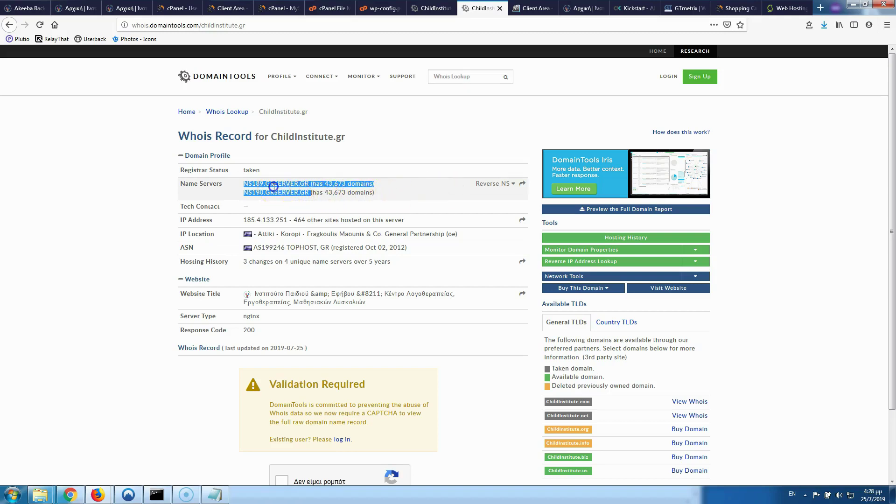
left_click(273, 187)
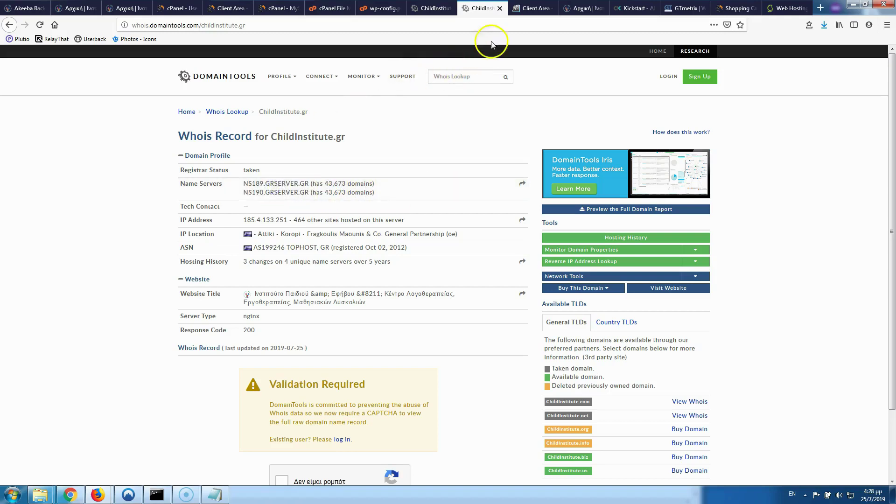
left_click(529, 11)
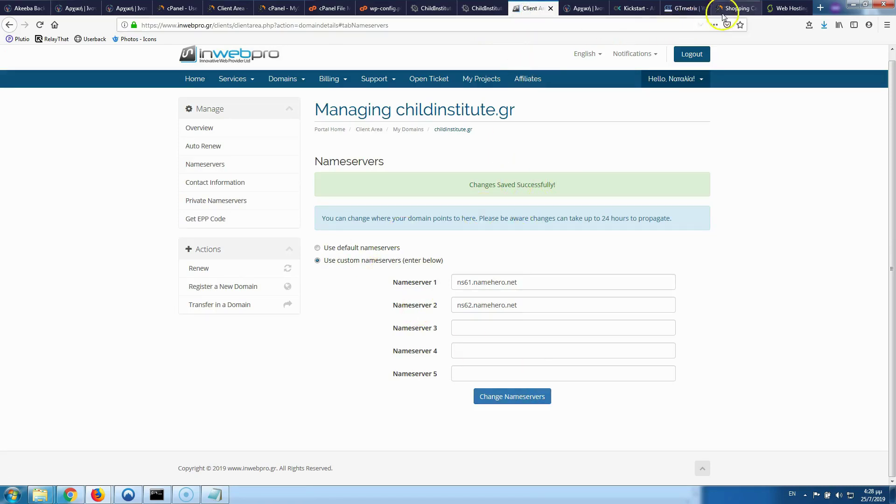
- Start a GTmetrix performance test of childinstitute.gr
left_click(684, 8)
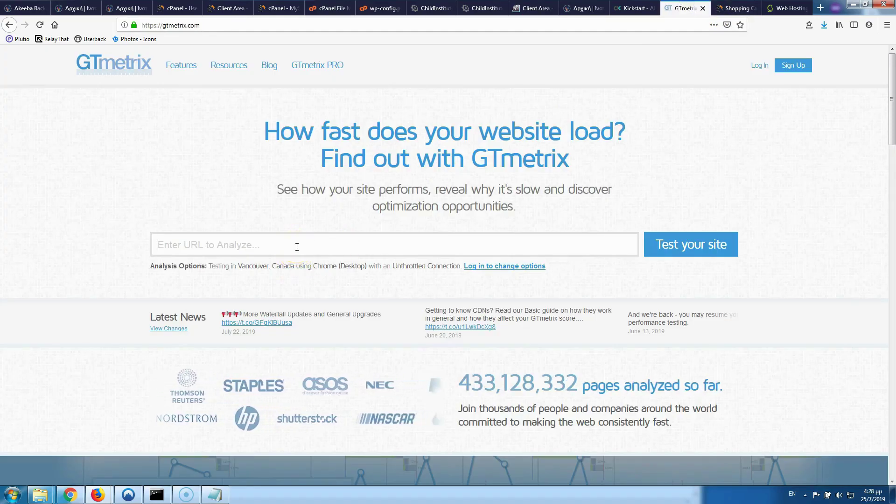
key("ctrl+v")
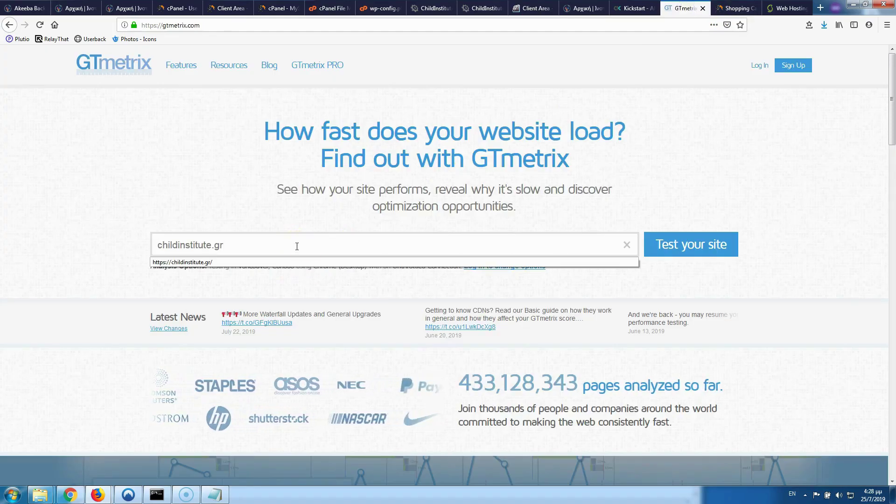
left_click(644, 242)
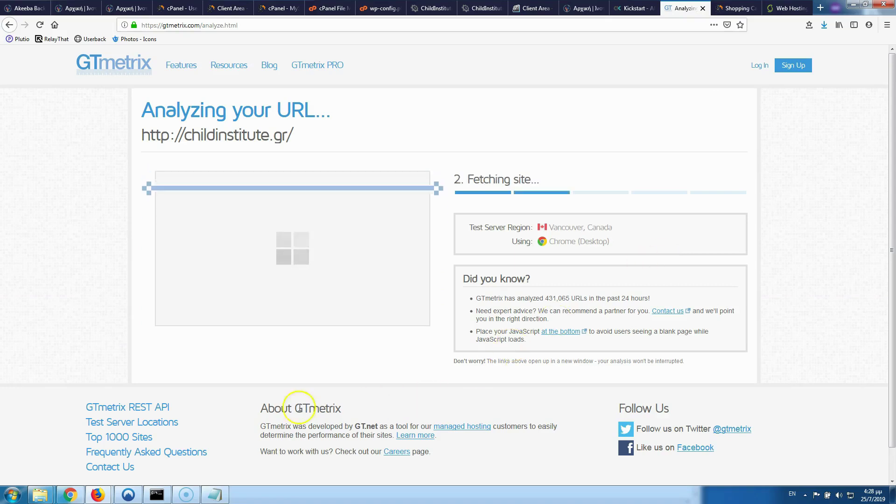
- Bring up Command Prompt and recall the ping childinstitute.gr command
mouse_move(42, 497)
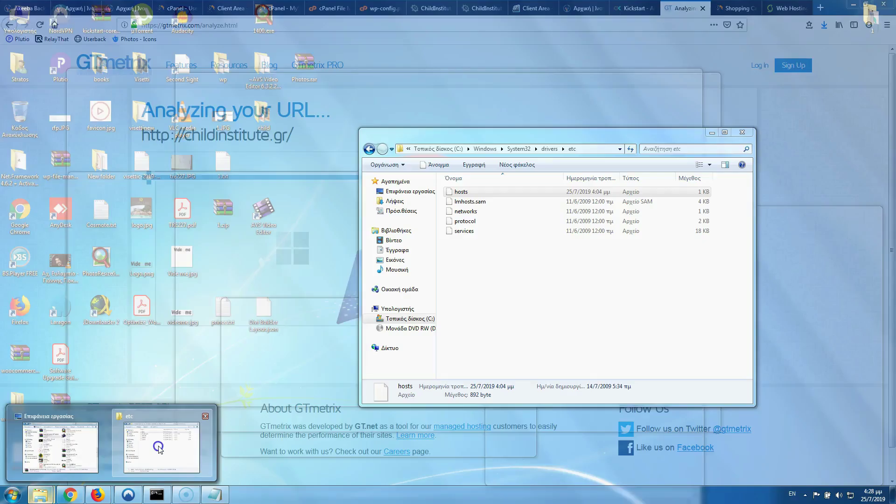
left_click(162, 447)
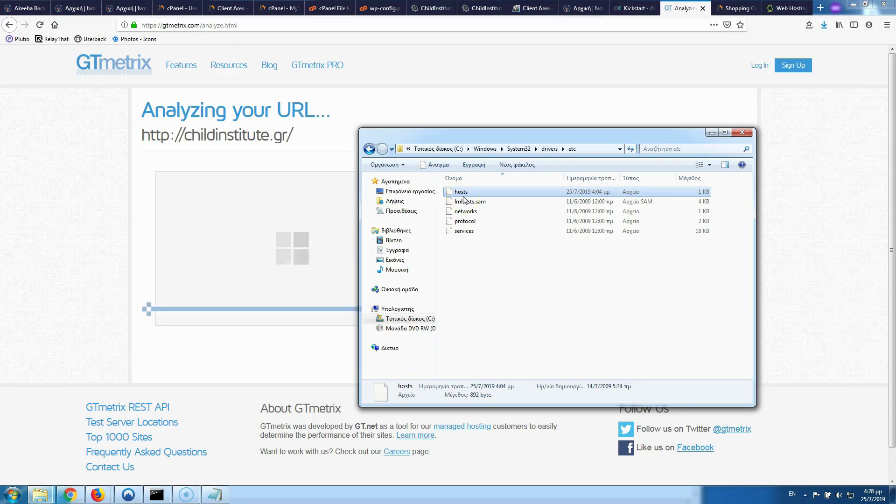
left_click(156, 496)
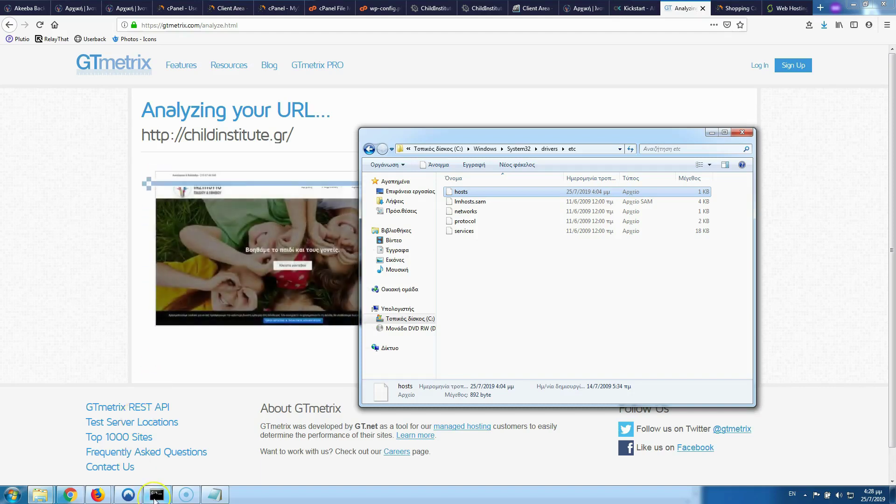
left_click(156, 496)
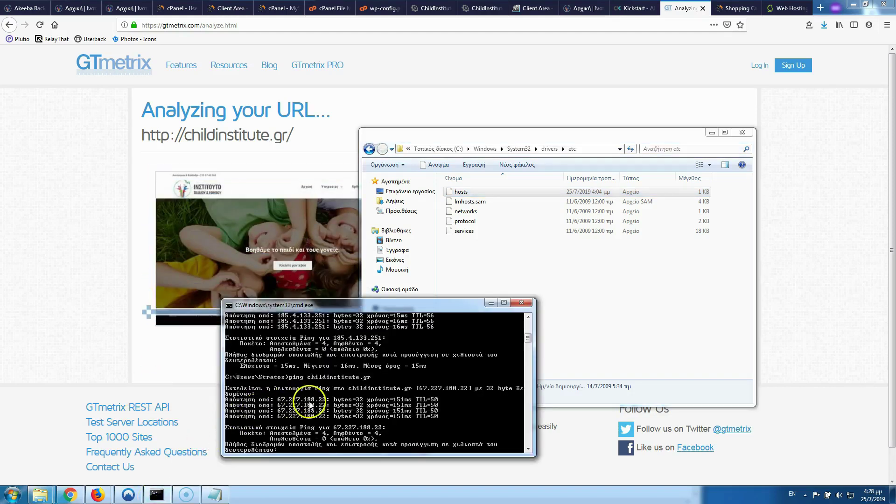
key("Up")
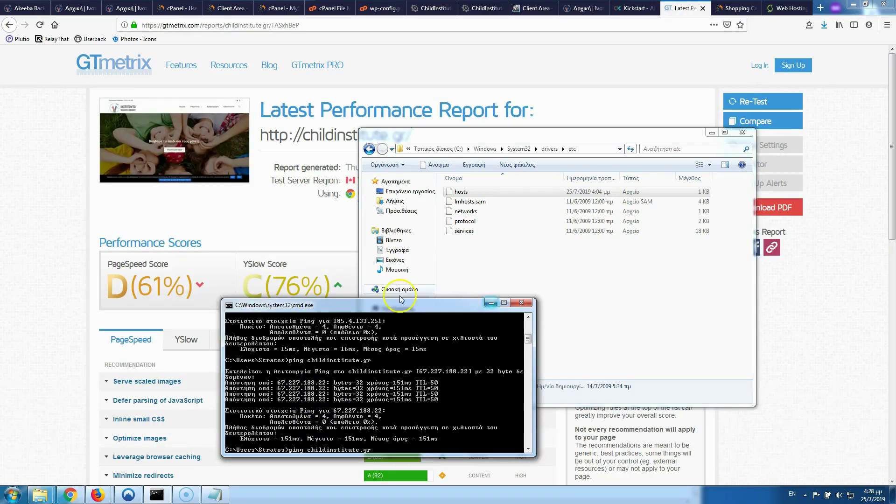
- Bring the childinstitute.gr GTmetrix report back in front of Command Prompt and Explorer
left_click(55, 301)
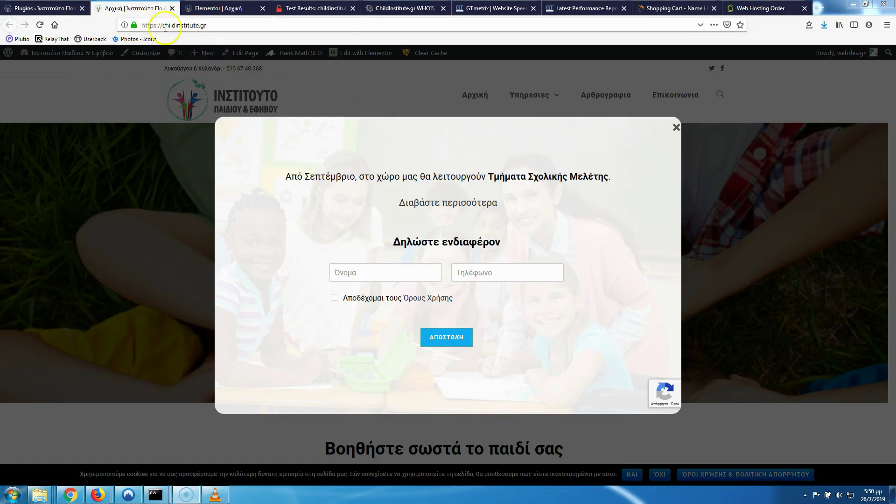
- Dismiss the homepage announcement popup and scroll through the homepage
left_click(677, 127)
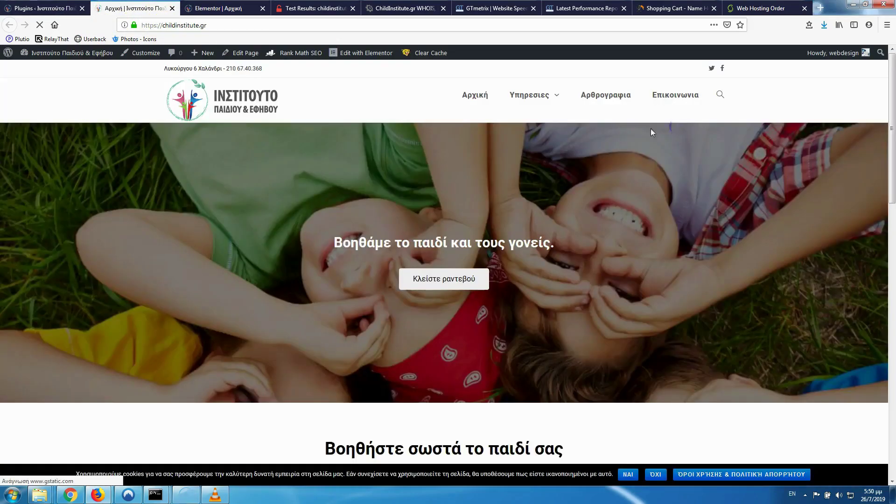
scroll(325, 223, "down", 10)
scroll(327, 227, "up", 10)
scroll(327, 227, "down", 8)
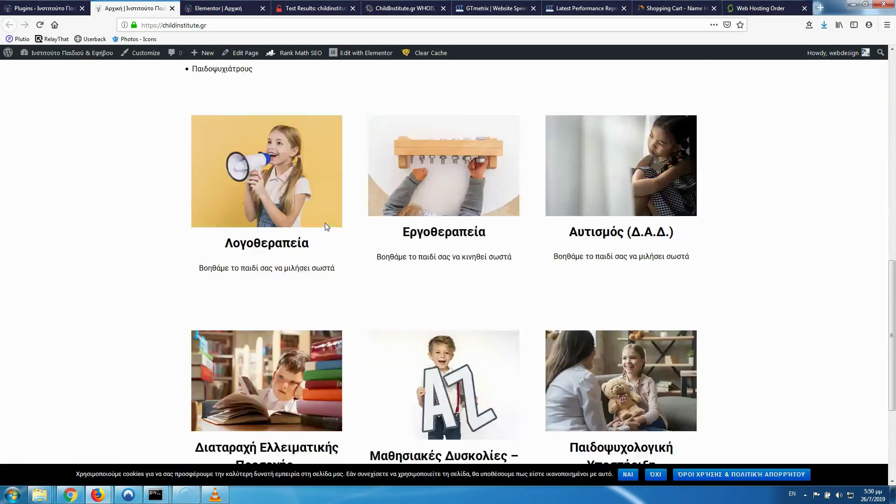
scroll(325, 222, "down", 3)
scroll(325, 222, "up", 12)
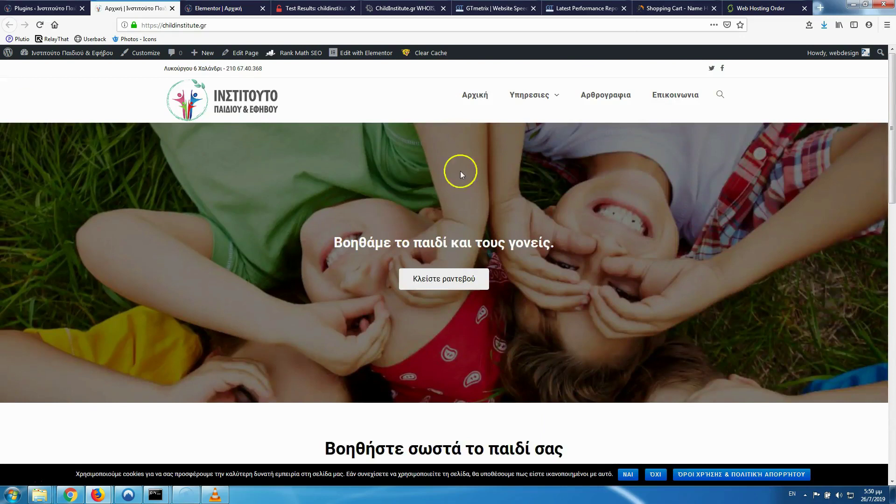
- Open the Λογοθεραπεία page from the Υπηρεσίες menu, then view the Why No Padlock results
mouse_move(529, 108)
left_click(528, 128)
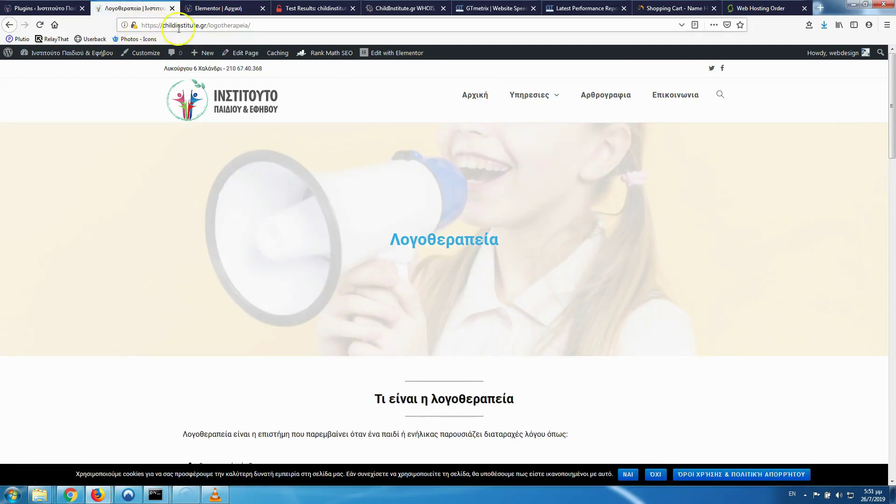
scroll(210, 120, "down", 10)
scroll(210, 120, "up", 10)
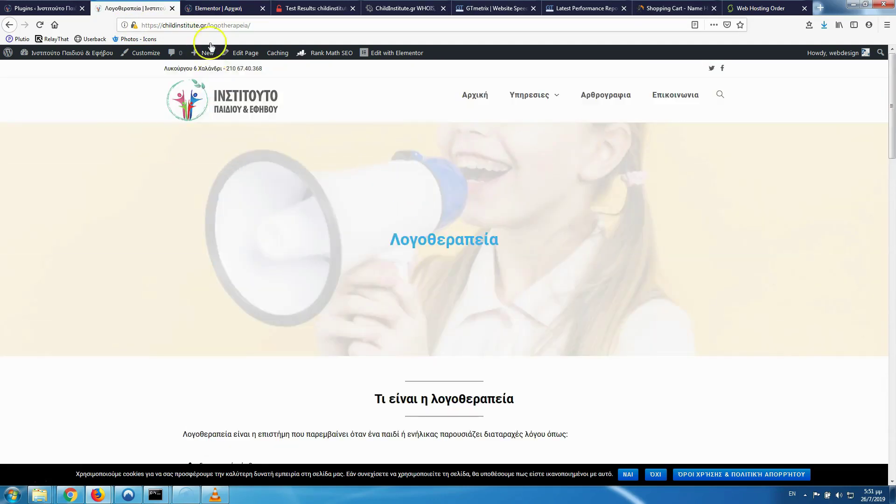
left_click(300, 8)
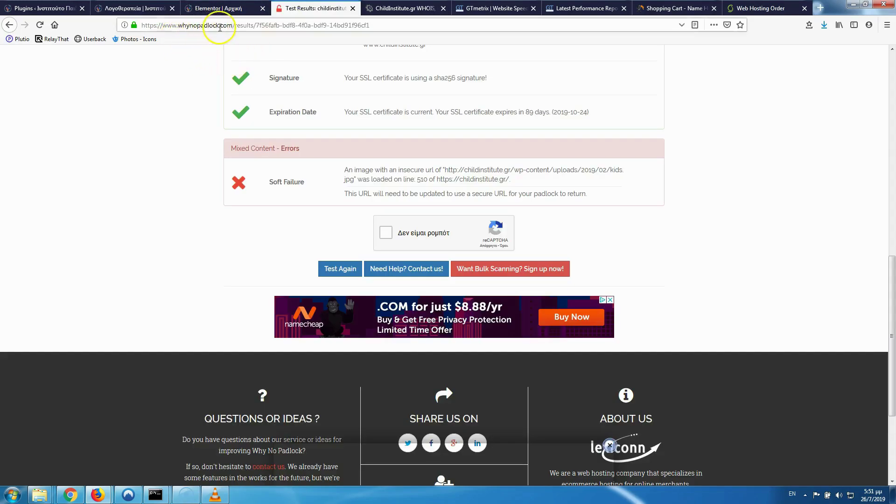
- Review the insecure kids.jpg mixed-content error, then return to the live Λογοθεραπεία page
scroll(196, 125, "up", 4)
scroll(195, 125, "up", 6)
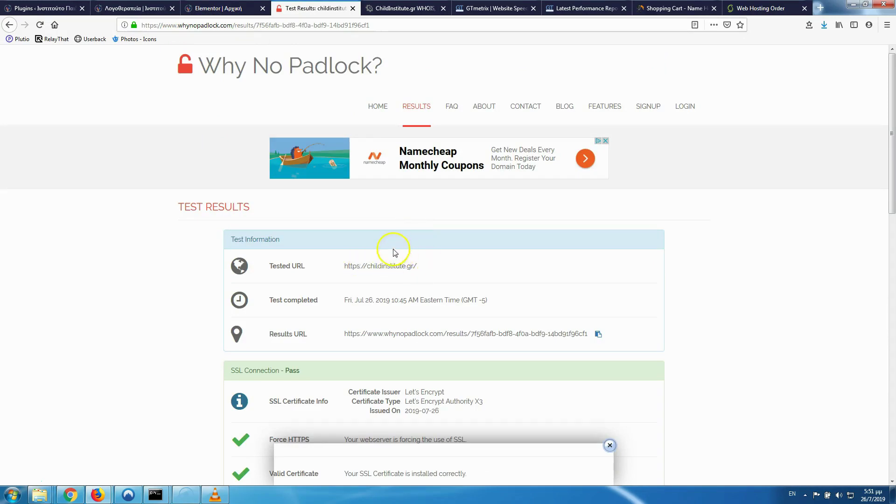
scroll(394, 248, "down", 9)
scroll(393, 248, "down", 2)
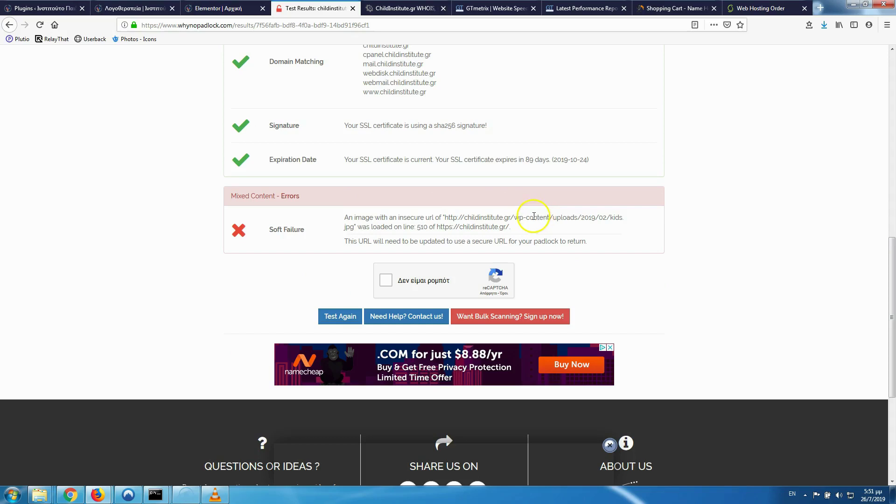
left_click(220, 10)
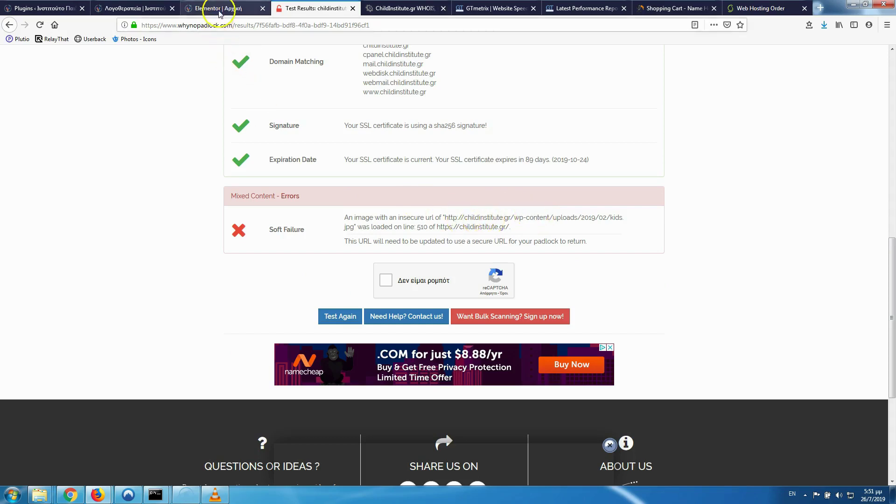
left_click(157, 11)
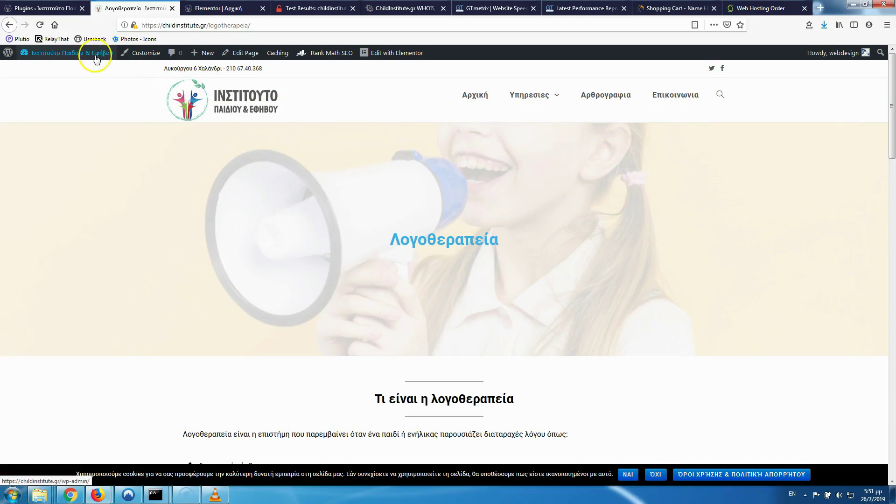
- Open the Λογοθεραπεία page in the Elementor editor in a new tab
mouse_move(97, 59)
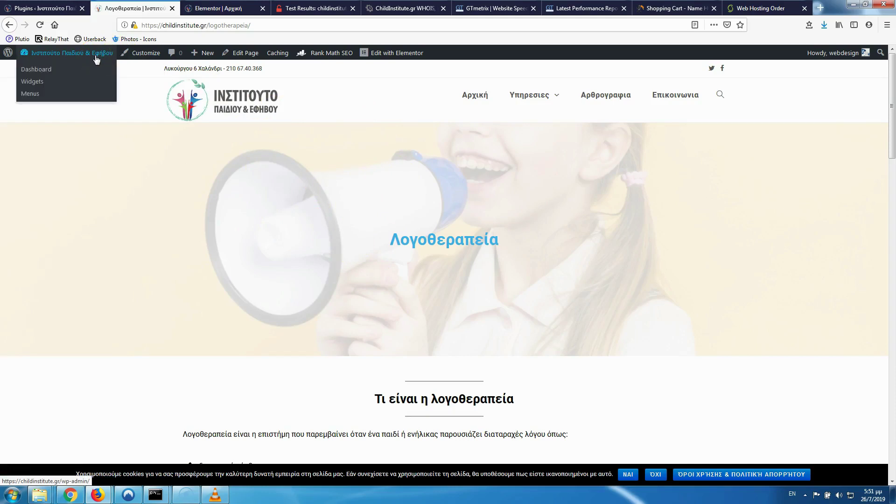
right_click(393, 57)
left_click(406, 60)
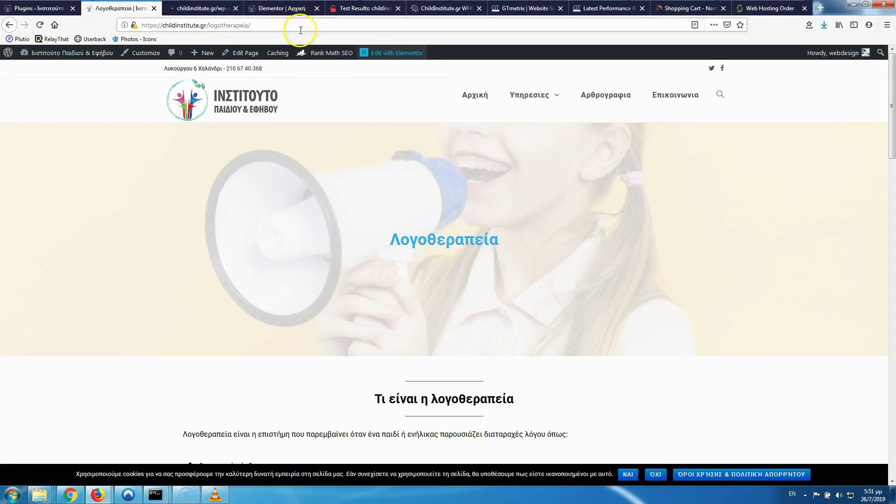
left_click(317, 10)
left_click(208, 8)
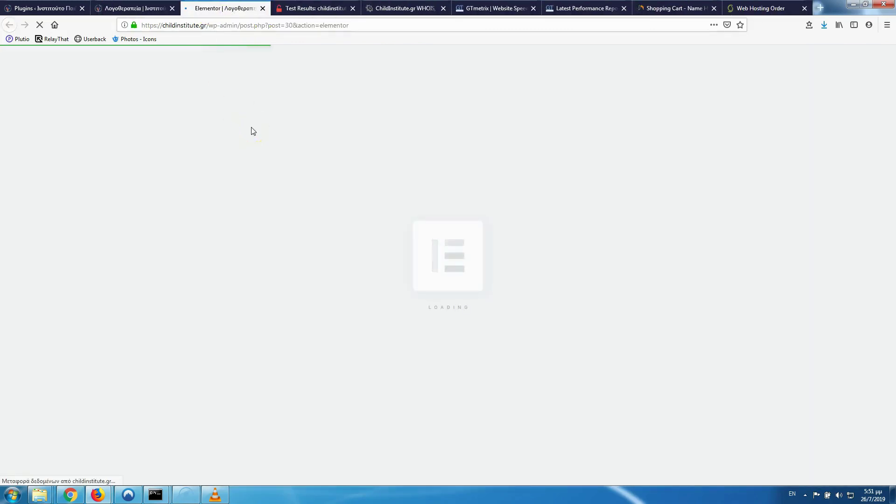
left_click(131, 8)
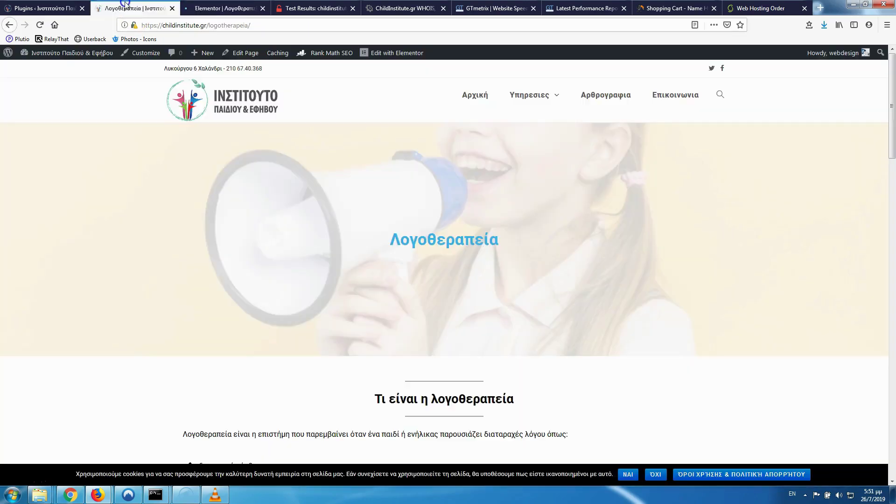
left_click(228, 13)
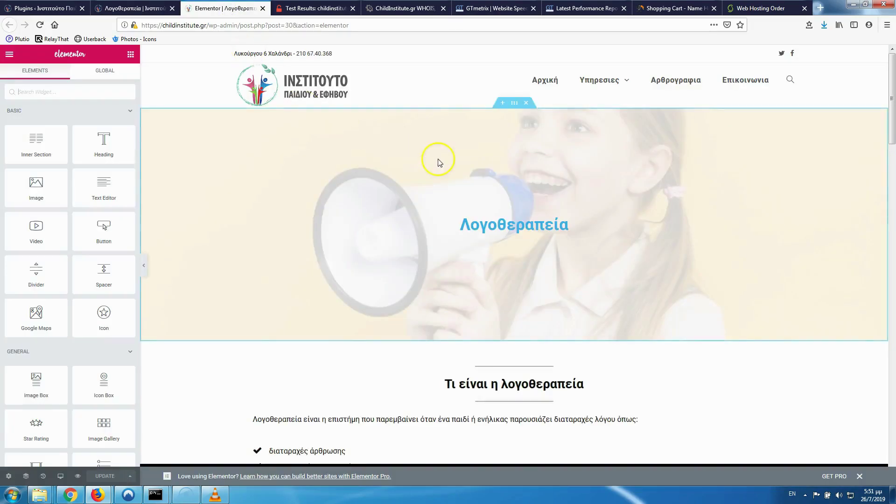
- Set the header section's background image to logotherapia.jpg and reload the live page
left_click(513, 104)
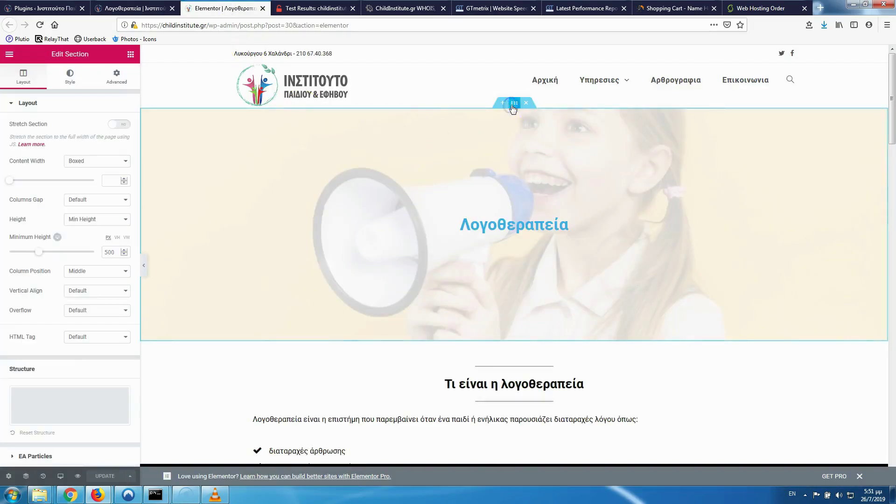
left_click(70, 75)
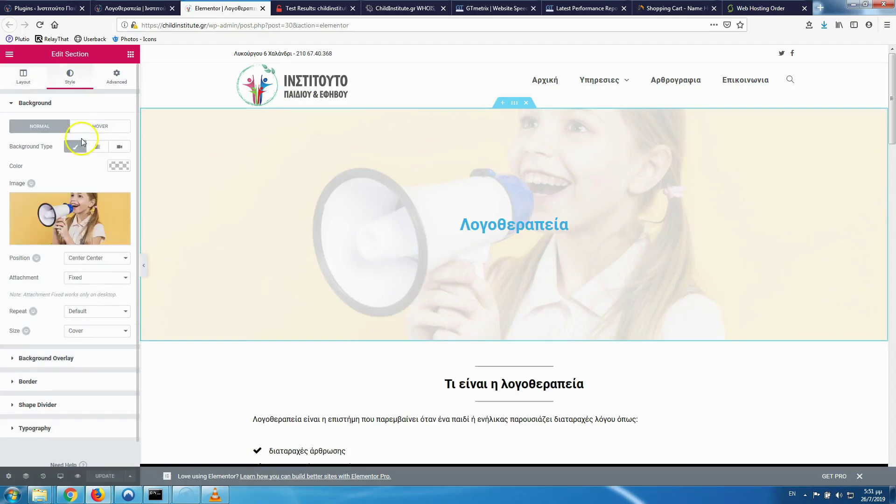
left_click(78, 219)
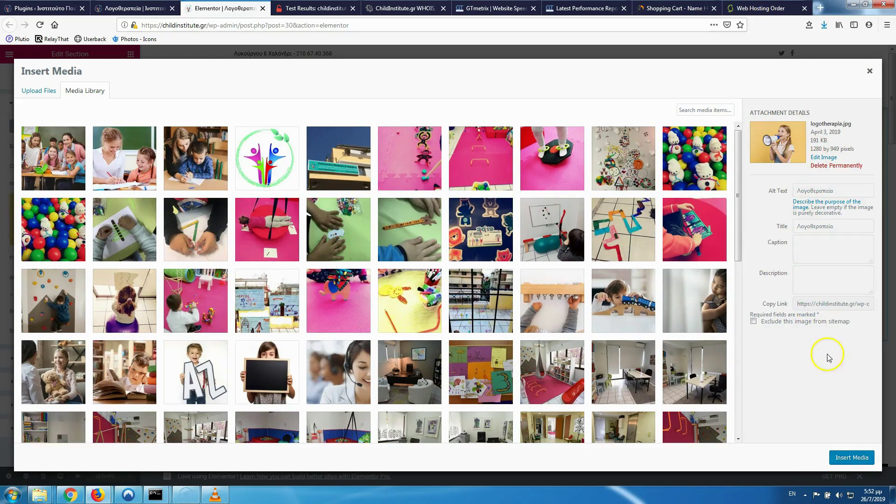
left_click(847, 459)
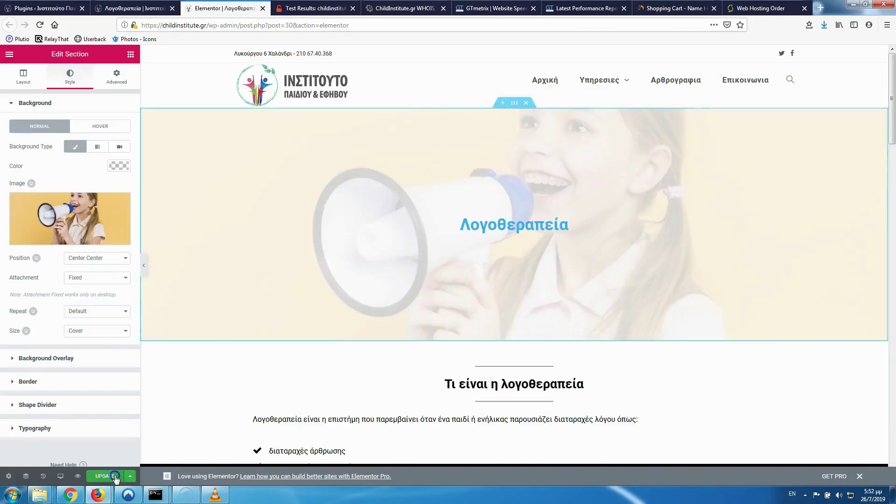
left_click(133, 8)
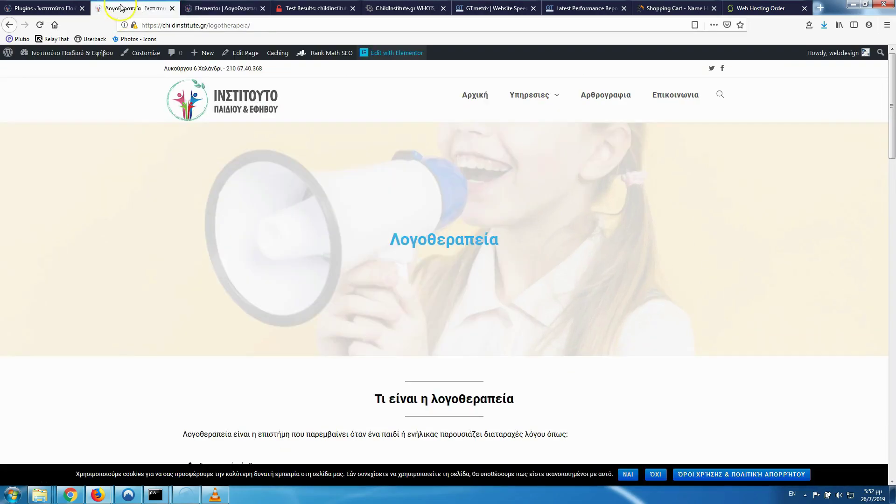
left_click(40, 24)
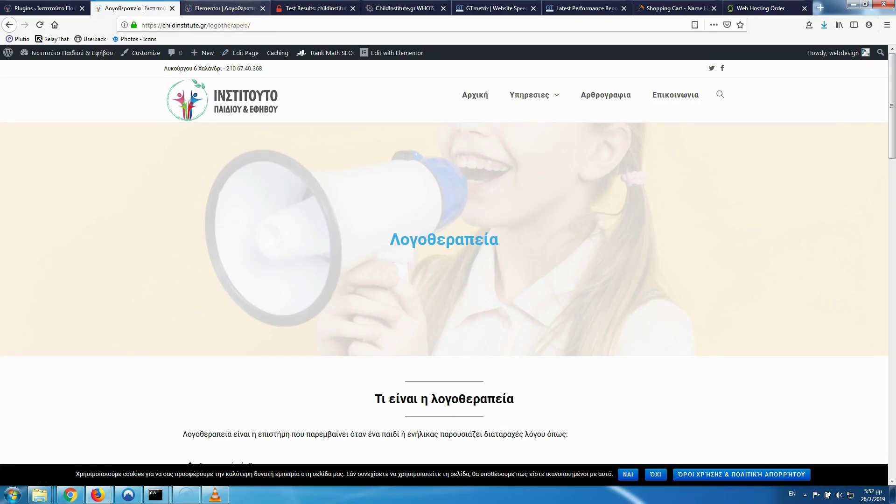
- Copy the site link from the old report and run a new GTmetrix test of childinstitute.gr
left_click(235, 7)
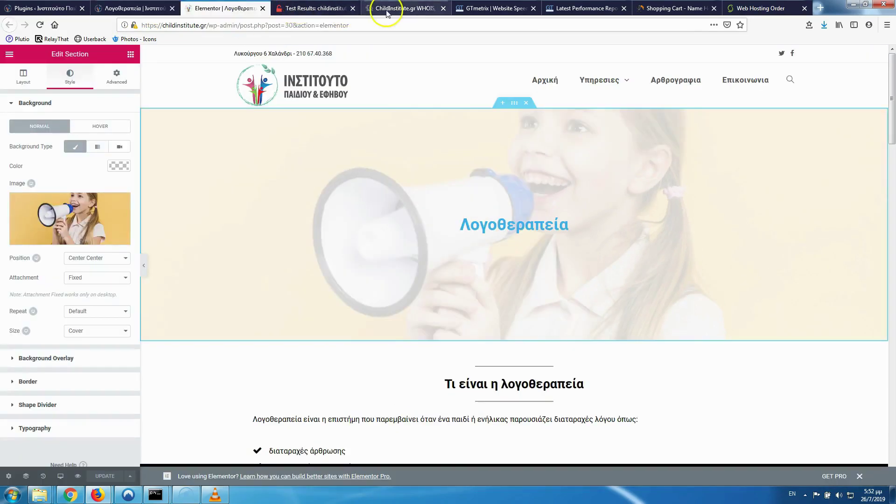
left_click(575, 9)
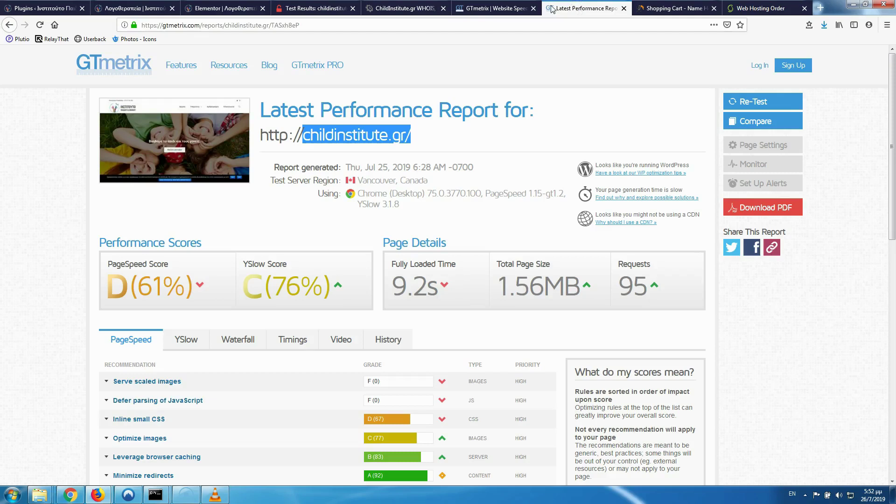
right_click(388, 141)
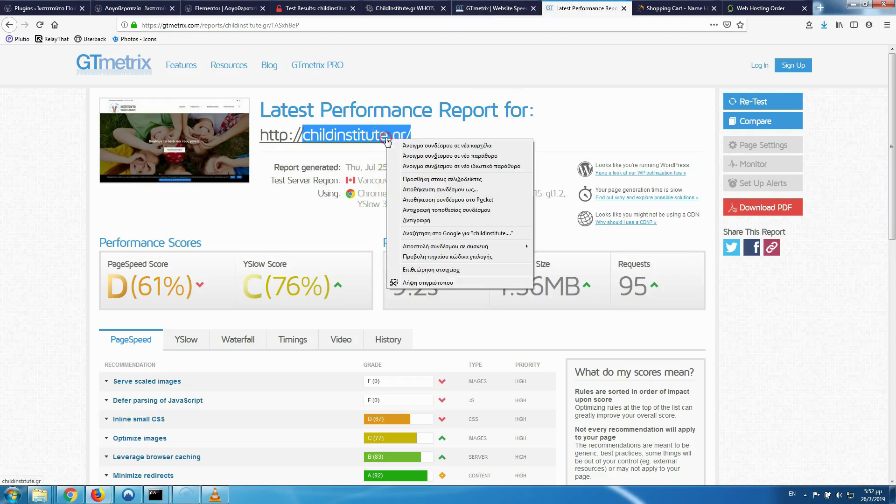
left_click(418, 218)
left_click(495, 8)
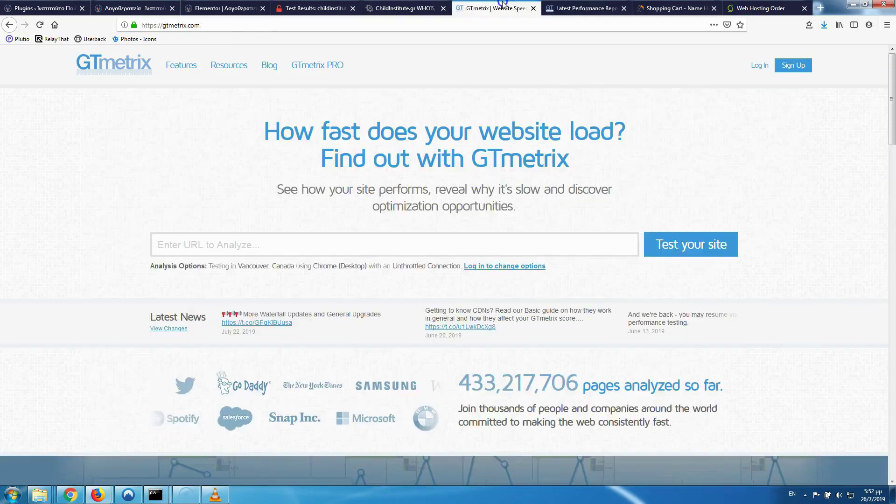
left_click(283, 240)
key("ctrl+v")
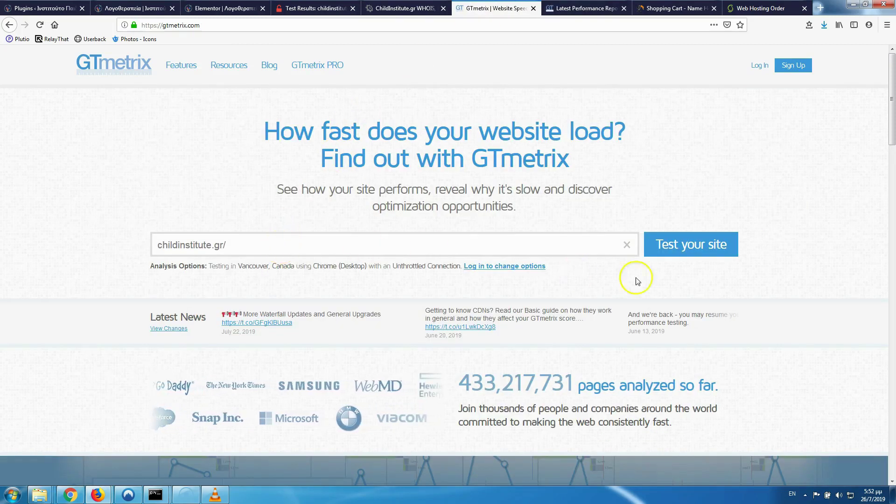
left_click(673, 256)
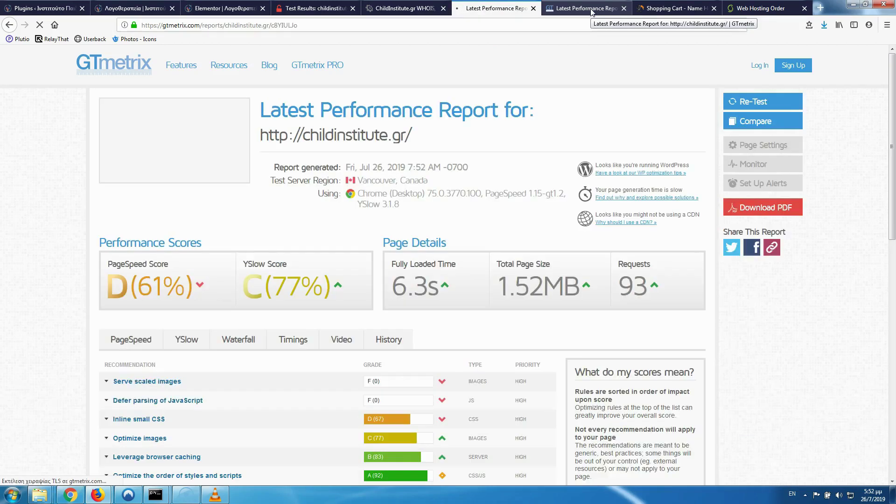
- Compare the Jul 26 report (6.3s, 1.52MB, 93 requests) with Jul 25's (9.2s, 1.56MB, 95 requests)
left_click(567, 7)
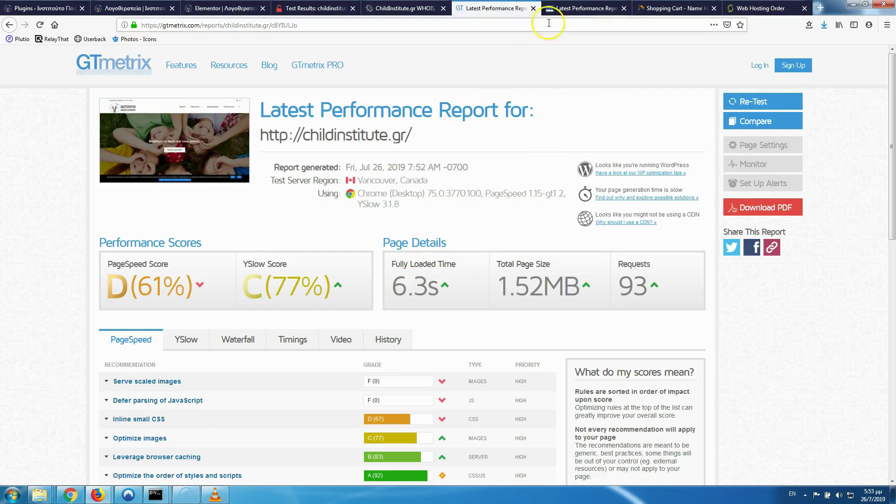
left_click(497, 10)
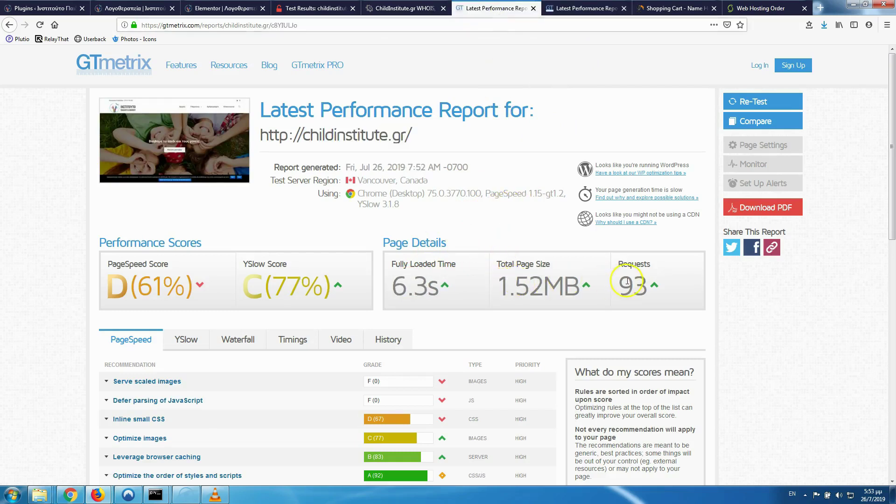
left_click(582, 9)
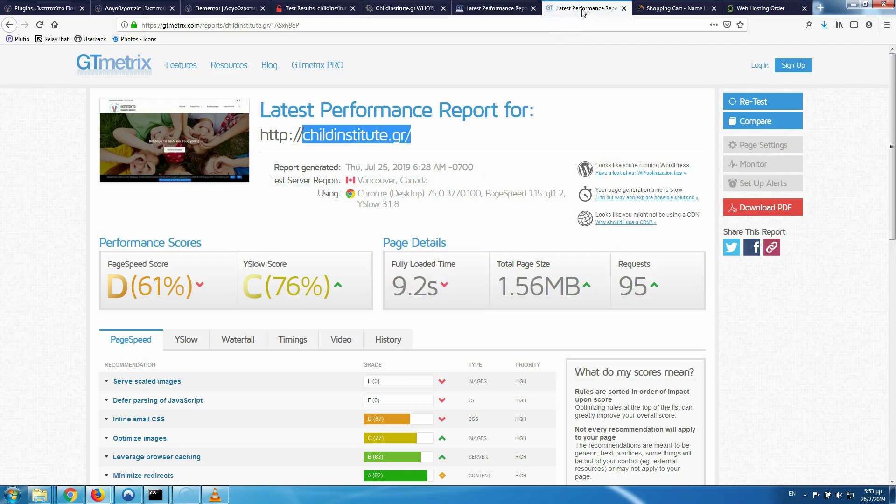
left_click(514, 9)
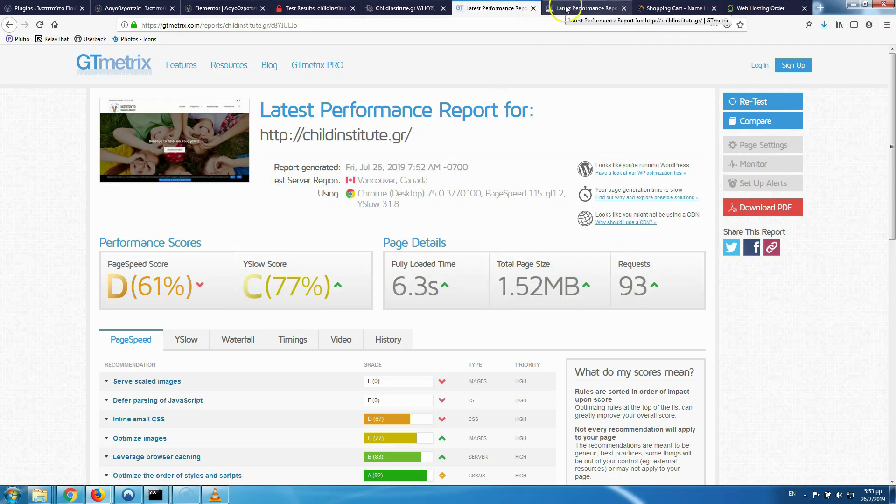
left_click(566, 10)
left_click(509, 9)
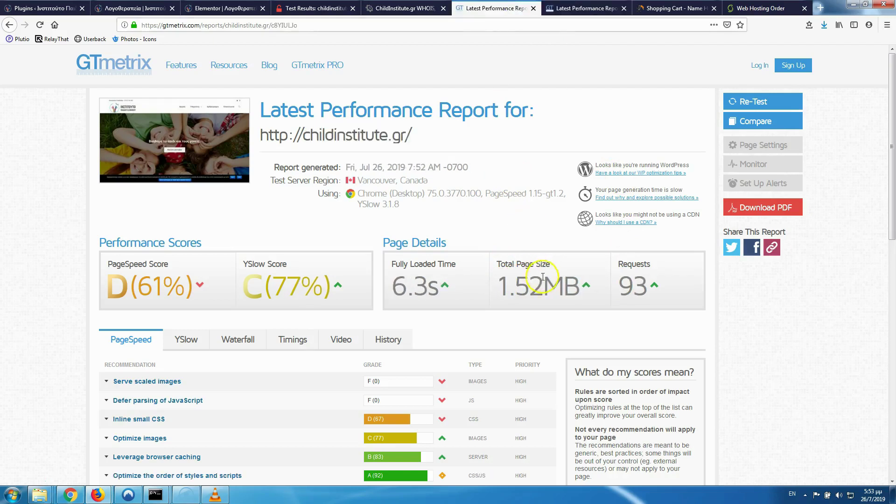
left_click(567, 10)
left_click(503, 10)
left_click(579, 8)
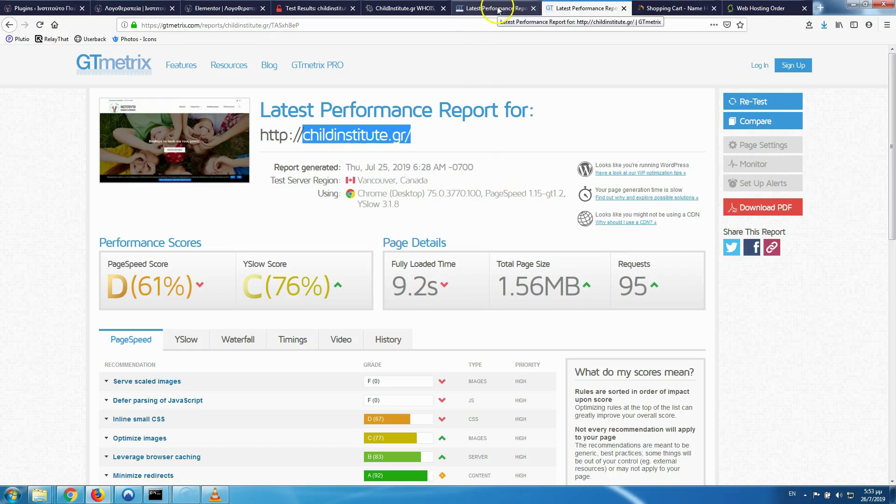
left_click(499, 10)
left_click(585, 8)
left_click(504, 13)
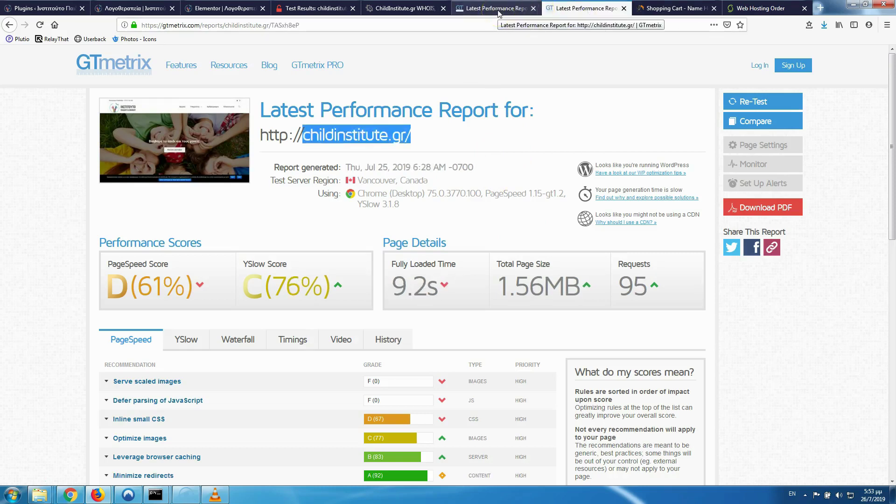
left_click(498, 12)
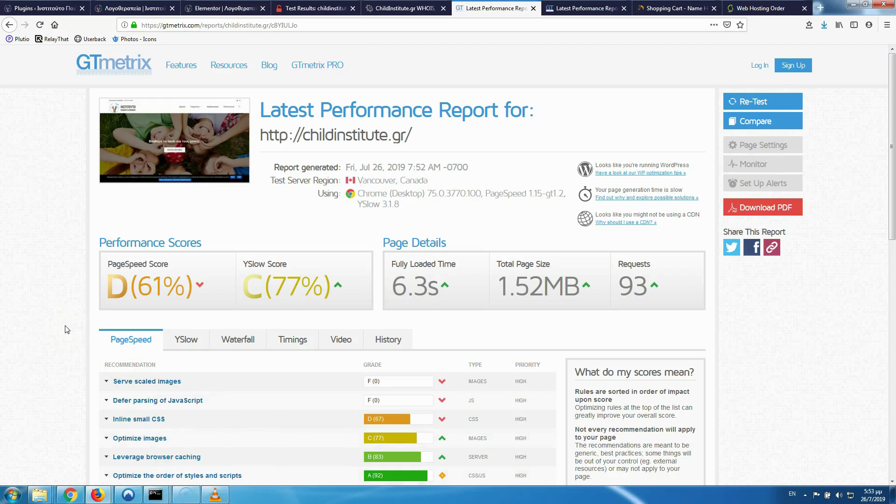
- Rerun ping childinstitute.gr in Command Prompt, getting 151 ms replies from 67.227.188.22
mouse_move(156, 493)
left_click(146, 465)
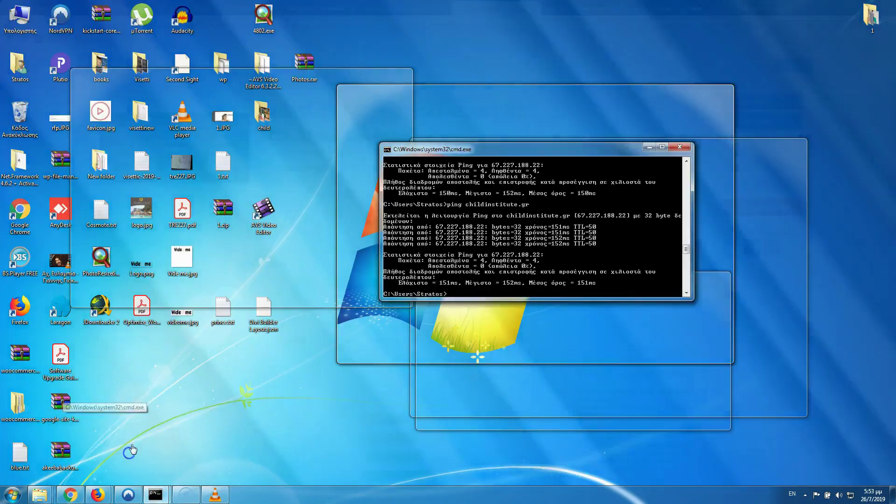
left_click(128, 453)
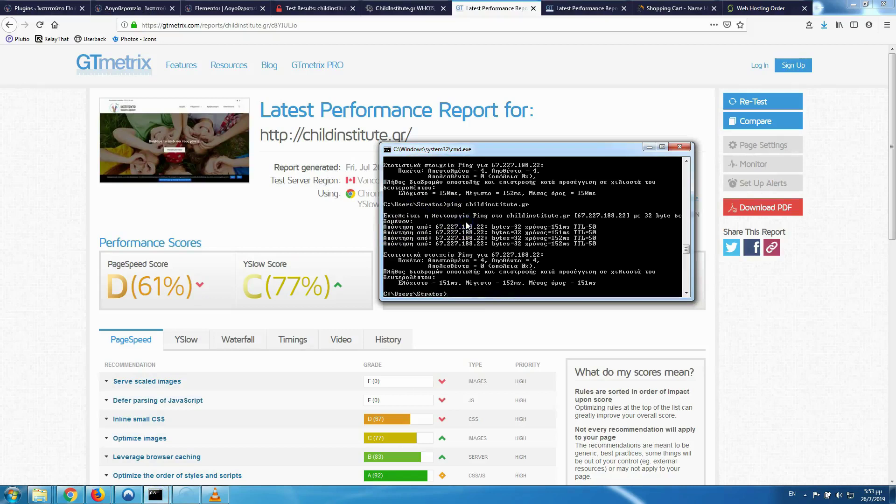
key("Up")
key("Return")
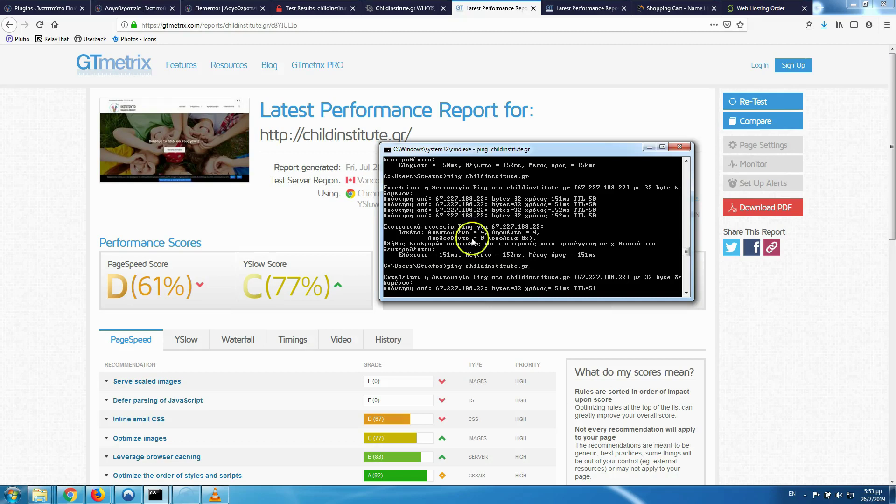